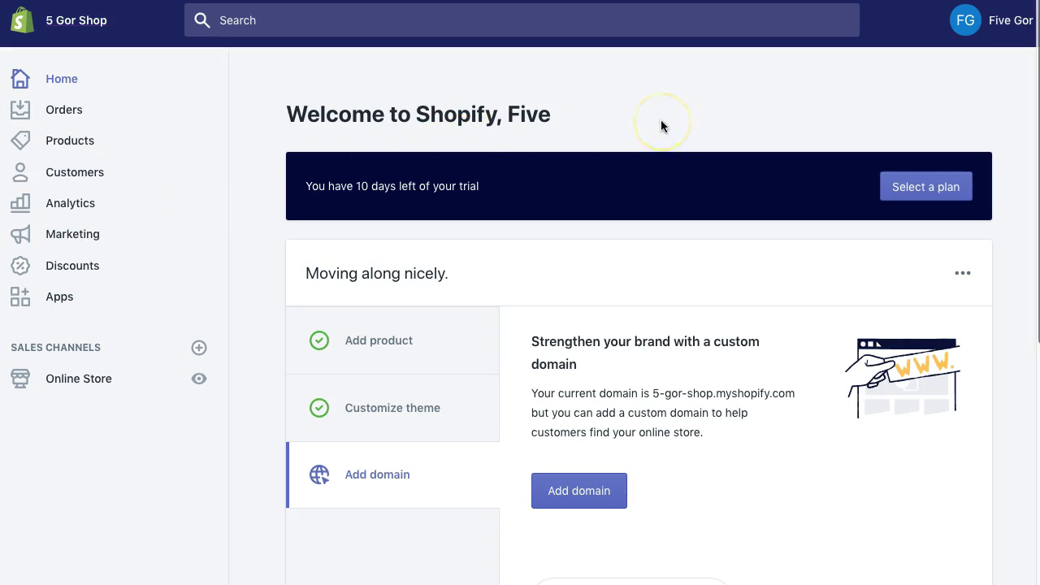
Open the Oberlo listing from the store's recommended apps and look over its feature overview
{"action": "left_click", "coordinate": [62, 300]}
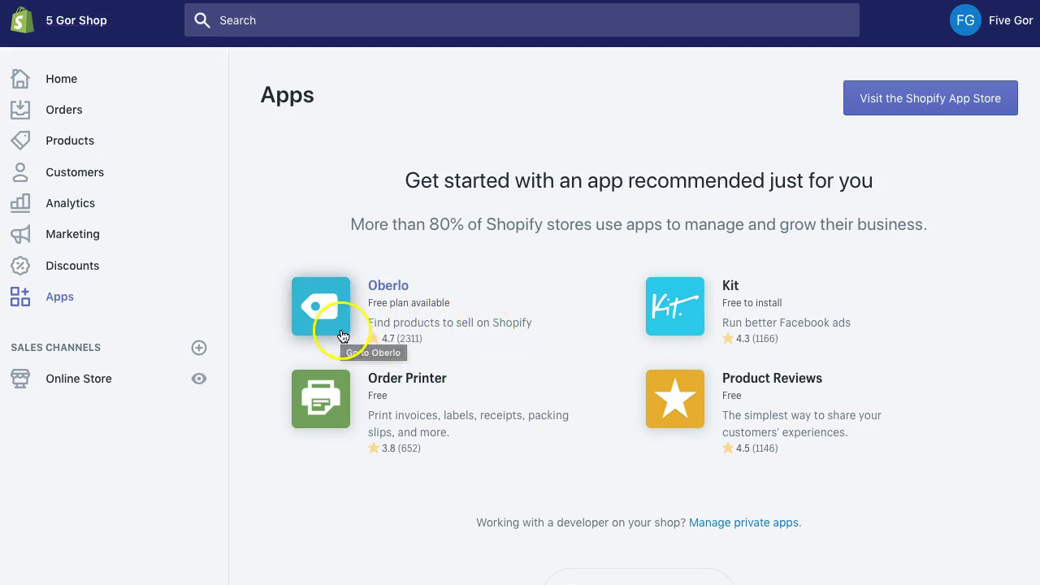
{"action": "left_click", "coordinate": [401, 290]}
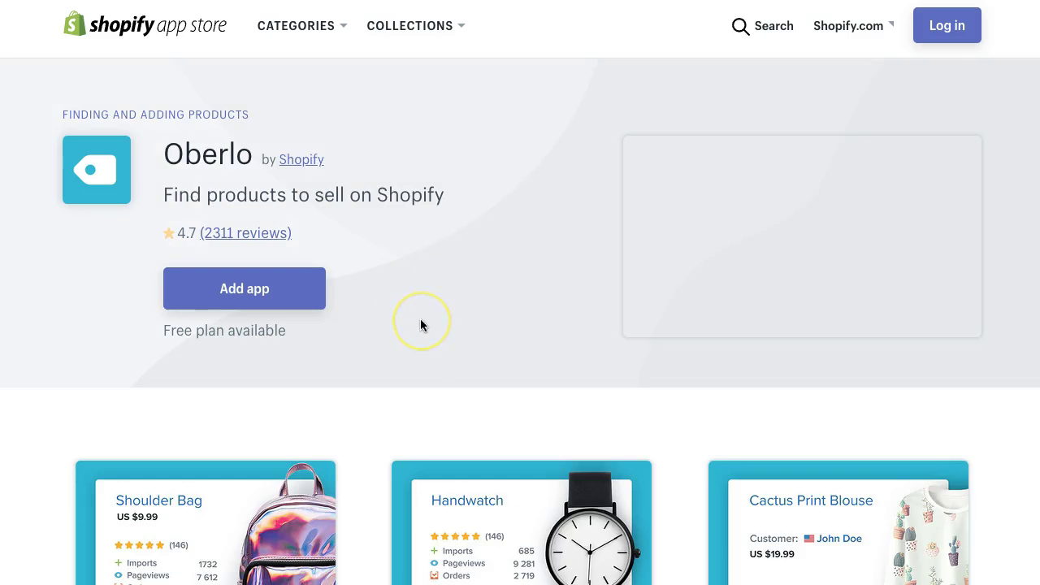
{"action": "scroll", "coordinate": [421, 319], "scroll_direction": "down", "scroll_amount": 3}
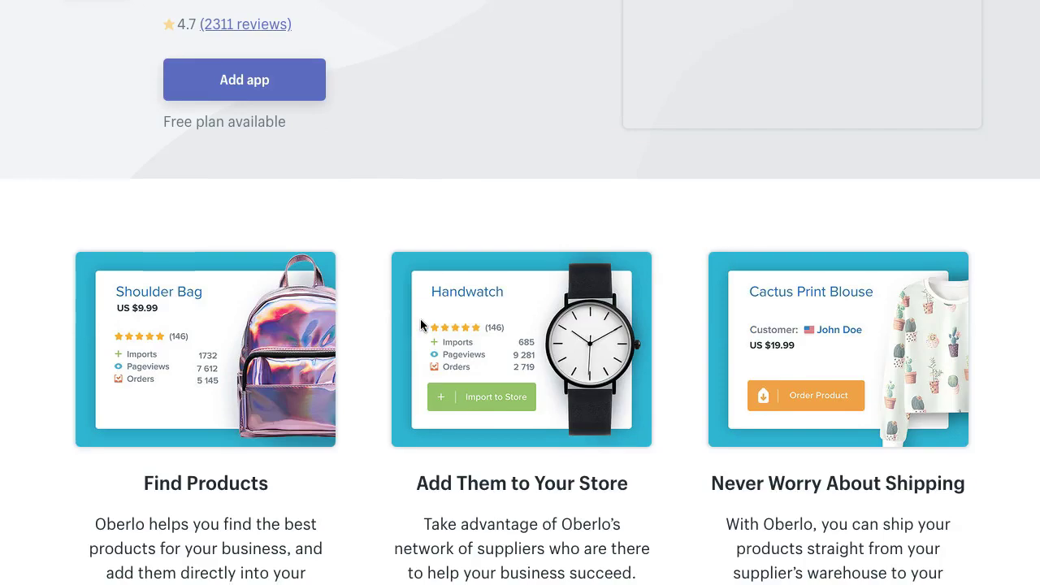
{"action": "left_click", "coordinate": [427, 182]}
{"action": "scroll", "coordinate": [426, 177], "scroll_direction": "up", "scroll_amount": 3}
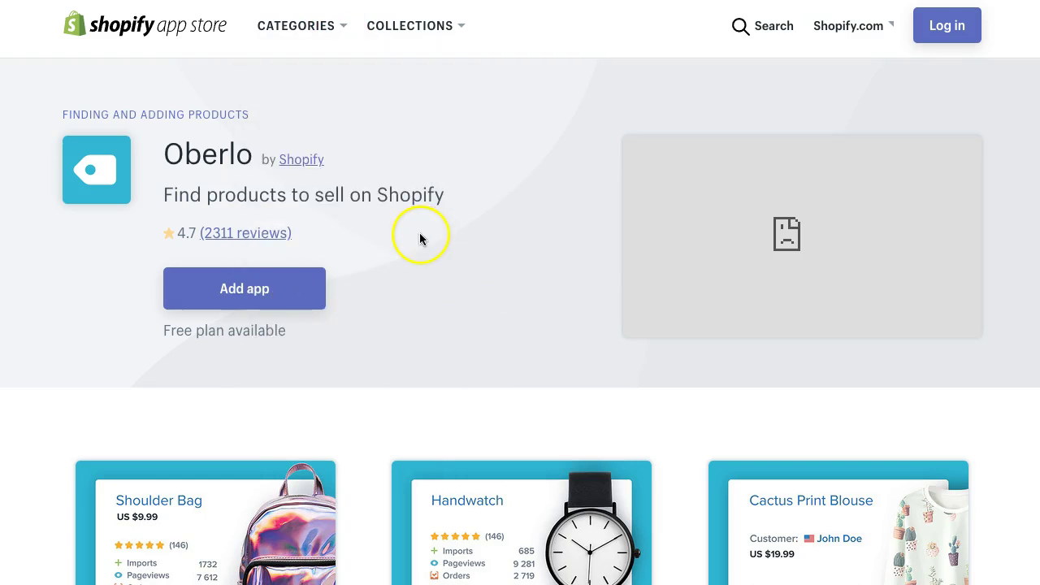
Request to add Oberlo and log in with the store URL 5-gor-shop.myshopify.com
{"action": "left_click", "coordinate": [269, 284]}
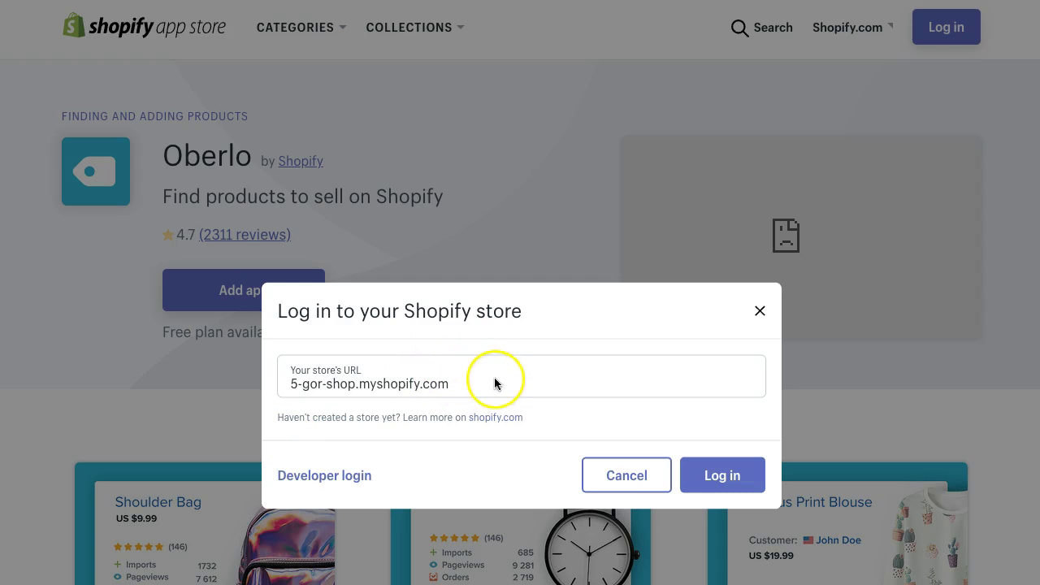
{"action": "left_click", "coordinate": [358, 387]}
{"action": "left_click", "coordinate": [735, 480]}
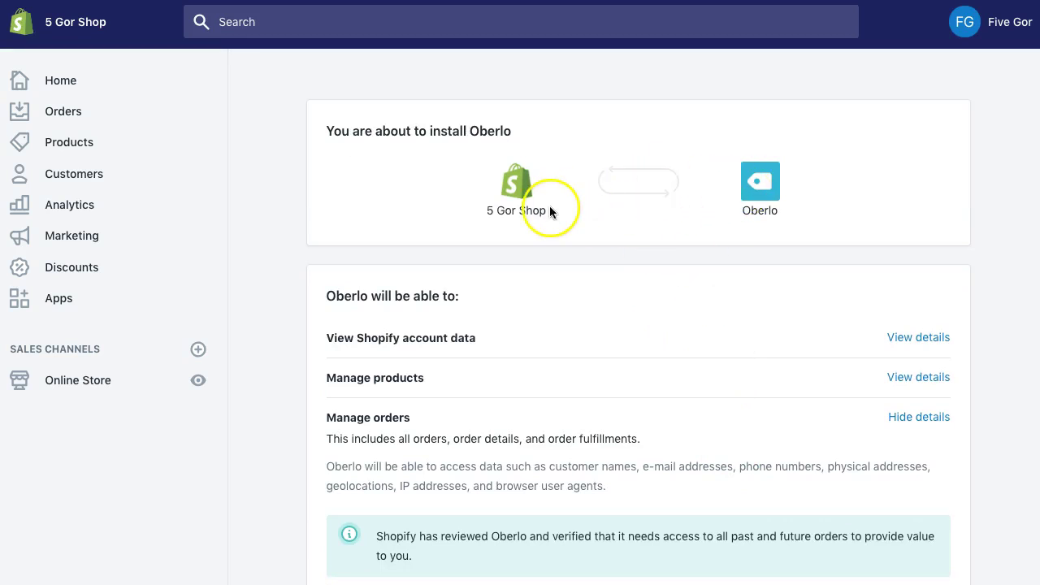
Review the permissions Oberlo requests and install the app on the store
{"action": "scroll", "coordinate": [618, 337], "scroll_direction": "down", "scroll_amount": 3}
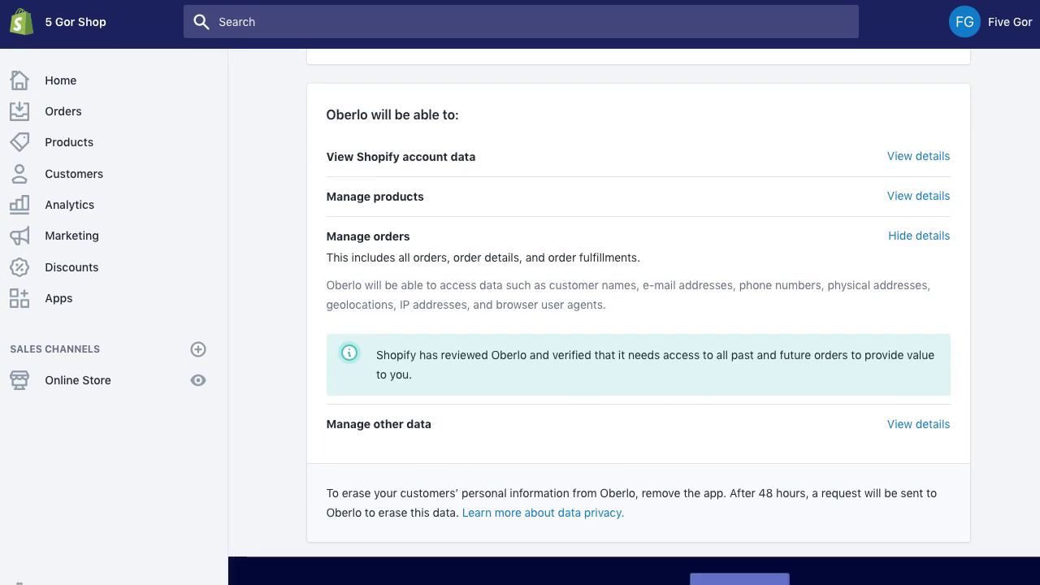
{"action": "scroll", "coordinate": [954, 488], "scroll_direction": "down", "scroll_amount": 3}
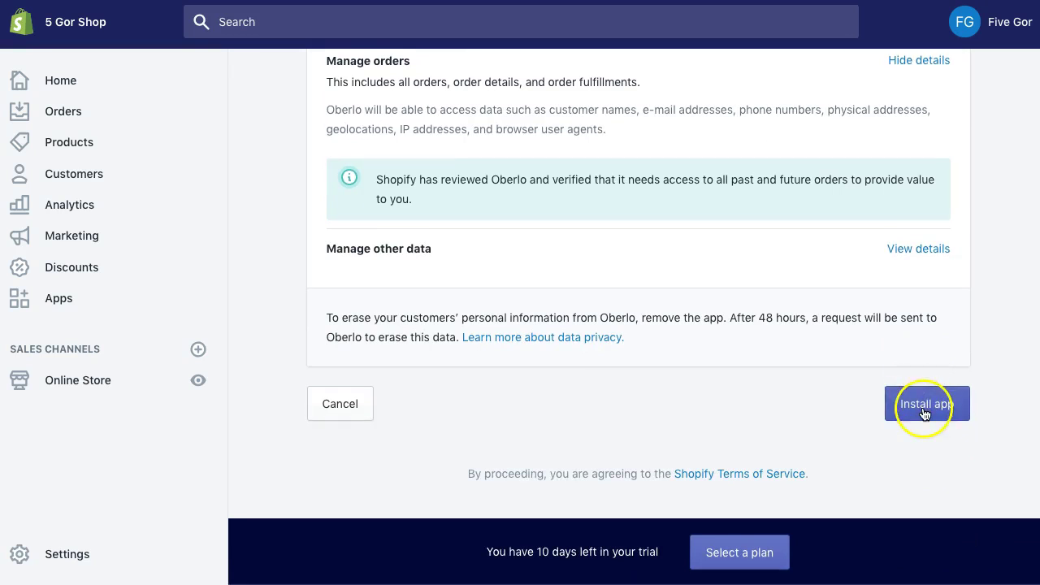
{"action": "left_click", "coordinate": [924, 409]}
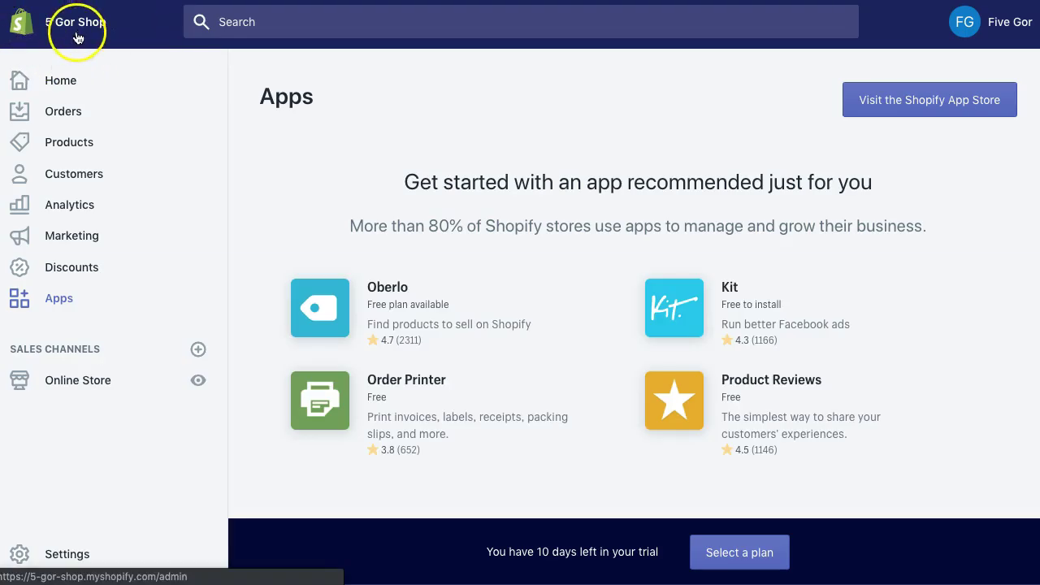
Go to Oberlo's product management and open its Search Products page
{"action": "left_click", "coordinate": [54, 86]}
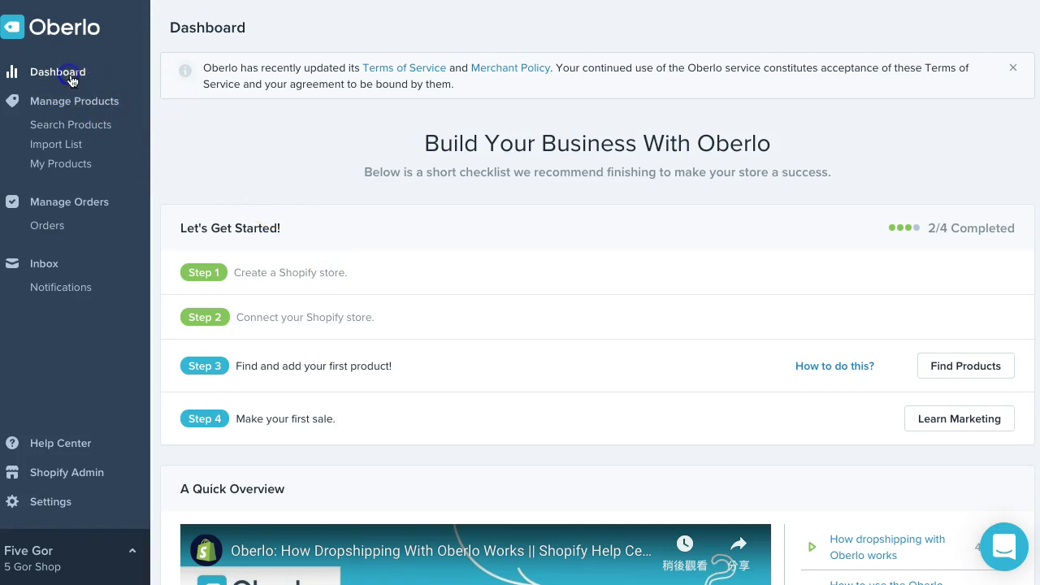
{"action": "left_click", "coordinate": [97, 115]}
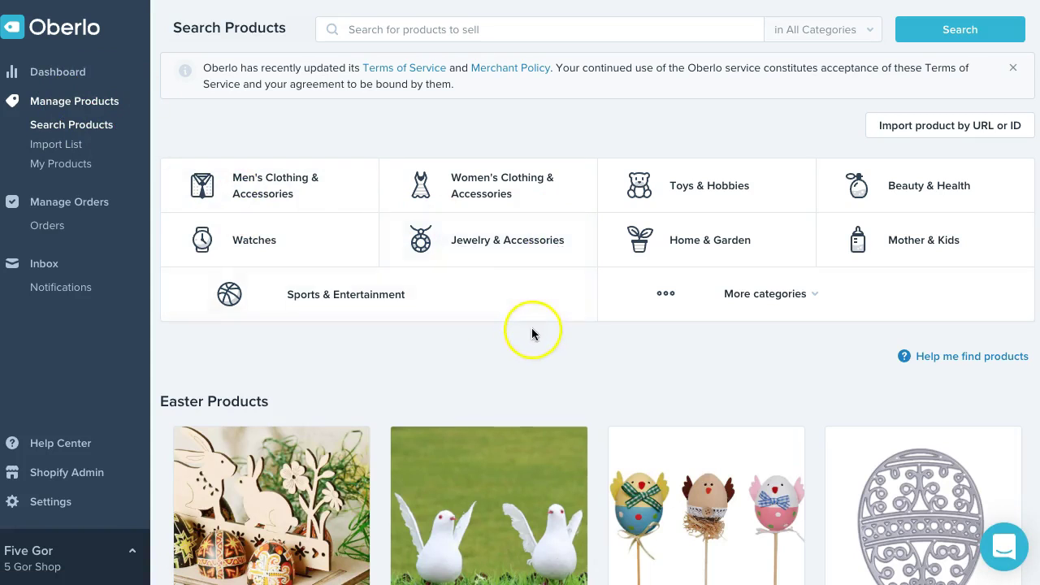
Examine the product categories and the Easter Products, Best-Selling Products, High Potential Profit and Hidden Gems collections
{"action": "scroll", "coordinate": [458, 353], "scroll_direction": "down", "scroll_amount": 1}
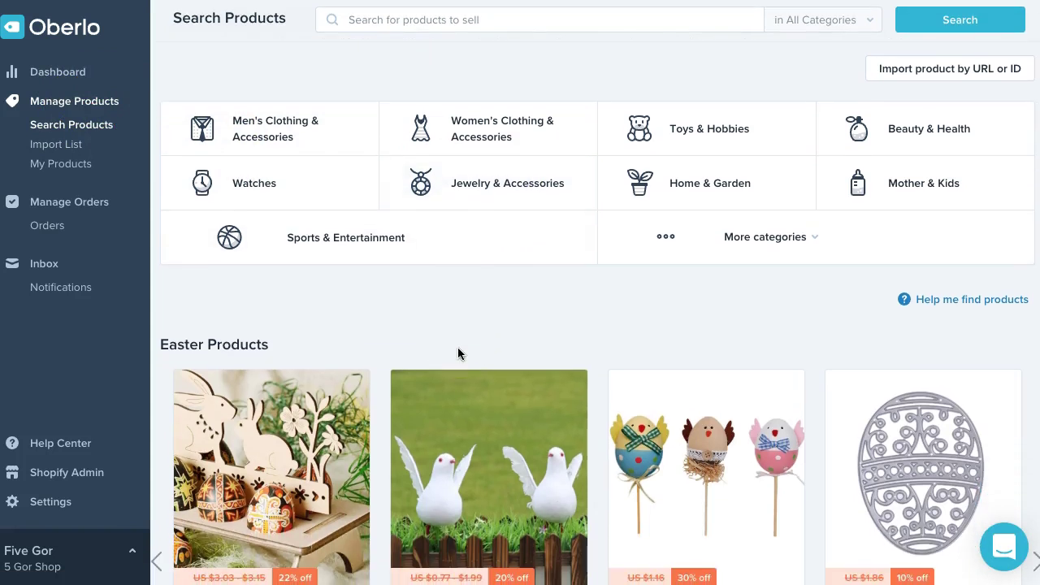
{"action": "scroll", "coordinate": [458, 348], "scroll_direction": "down", "scroll_amount": 1}
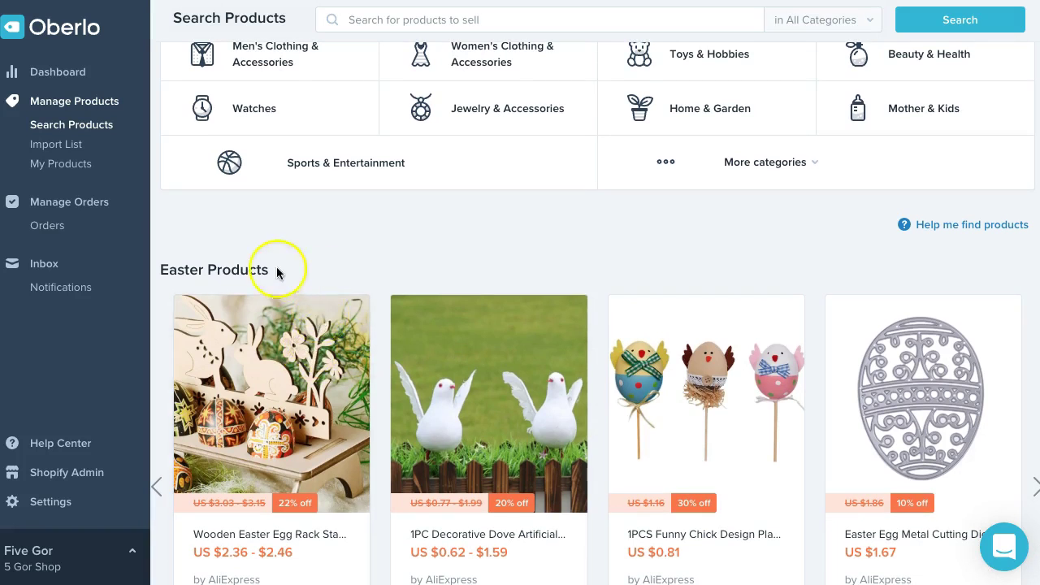
{"action": "scroll", "coordinate": [324, 257], "scroll_direction": "down", "scroll_amount": 1}
{"action": "scroll", "coordinate": [324, 257], "scroll_direction": "down", "scroll_amount": 3}
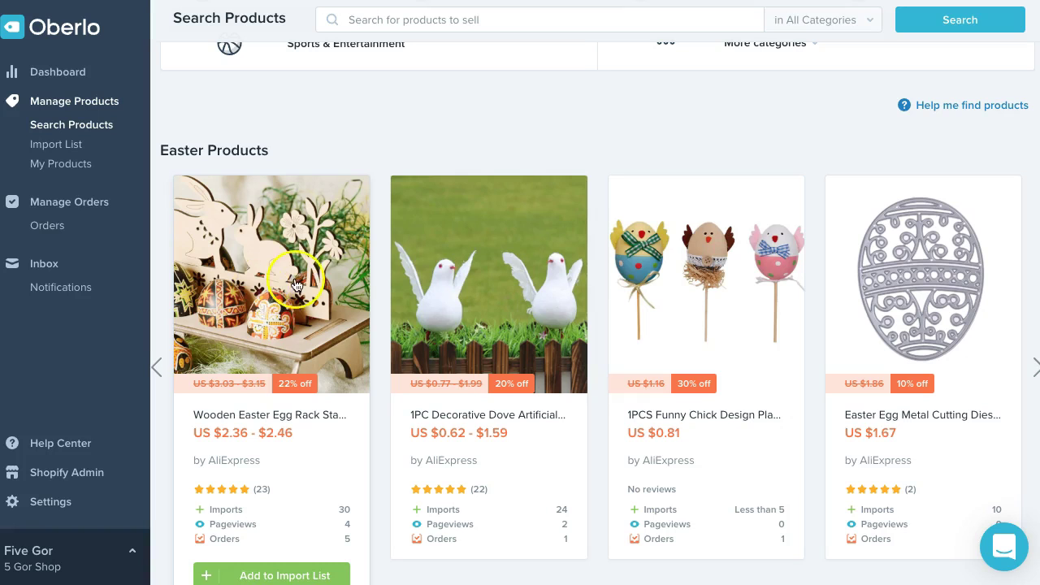
{"action": "scroll", "coordinate": [789, 283], "scroll_direction": "down", "scroll_amount": 3}
{"action": "scroll", "coordinate": [791, 282], "scroll_direction": "down", "scroll_amount": 2}
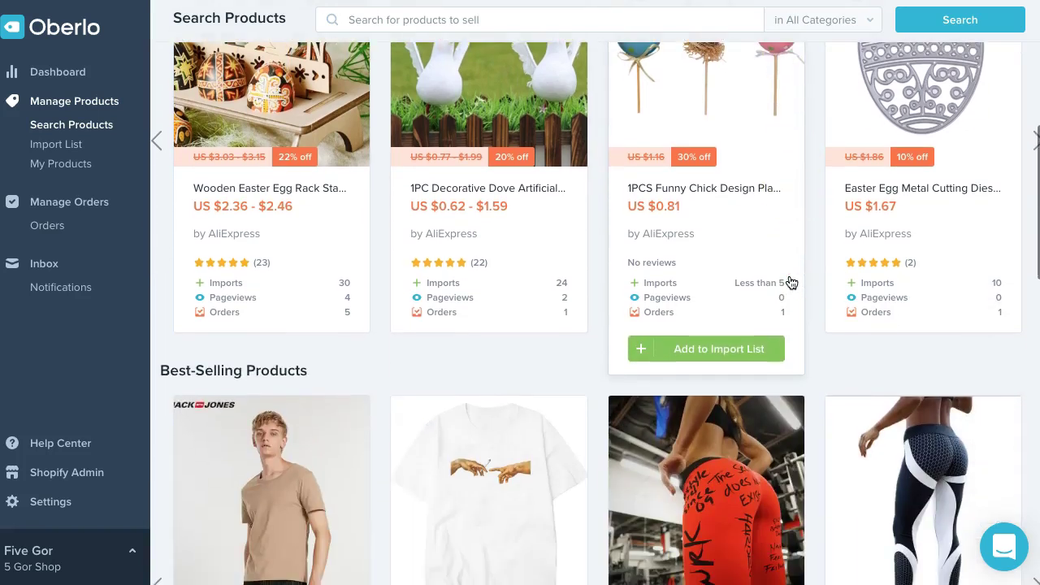
{"action": "scroll", "coordinate": [532, 193], "scroll_direction": "down", "scroll_amount": 3}
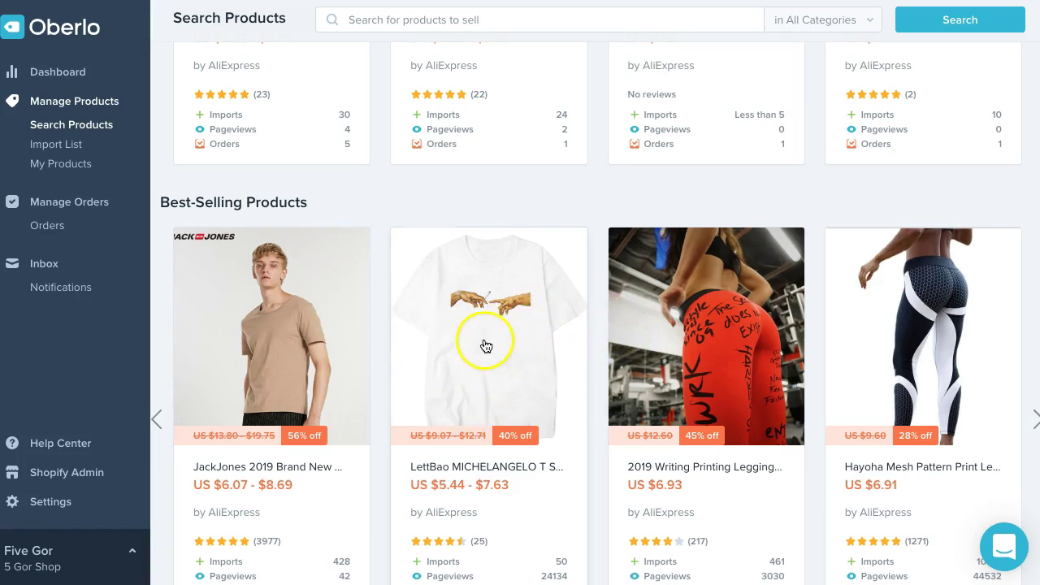
{"action": "scroll", "coordinate": [487, 350], "scroll_direction": "down", "scroll_amount": 1}
{"action": "scroll", "coordinate": [524, 316], "scroll_direction": "down", "scroll_amount": 1}
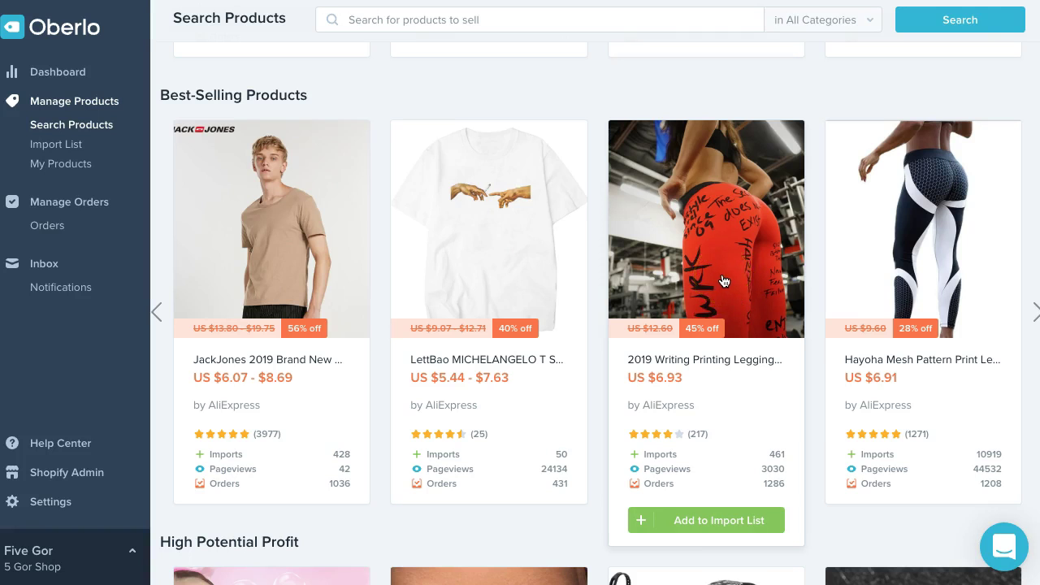
{"action": "scroll", "coordinate": [724, 281], "scroll_direction": "down", "scroll_amount": 1}
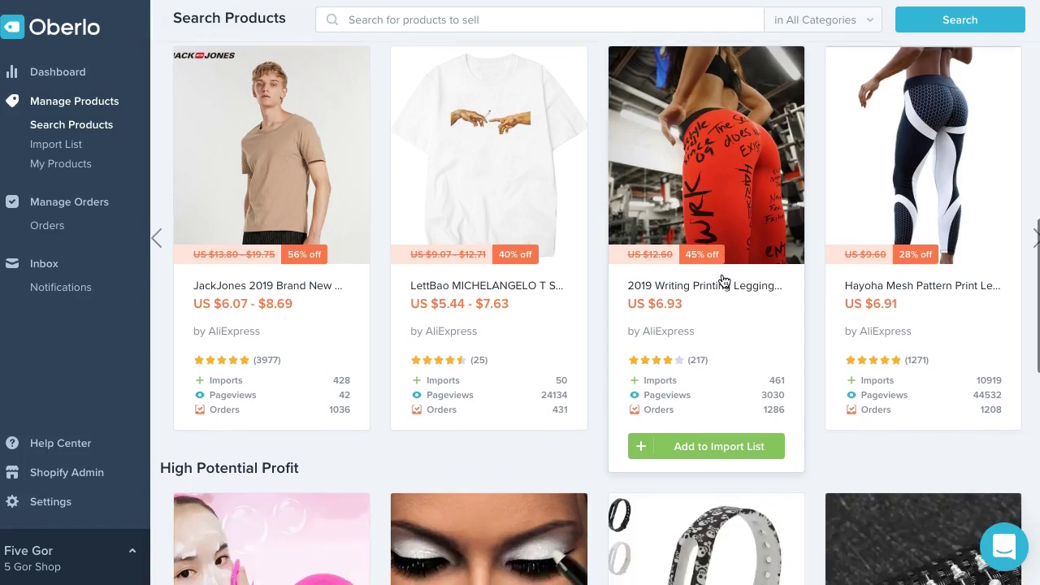
{"action": "scroll", "coordinate": [724, 281], "scroll_direction": "down", "scroll_amount": 5}
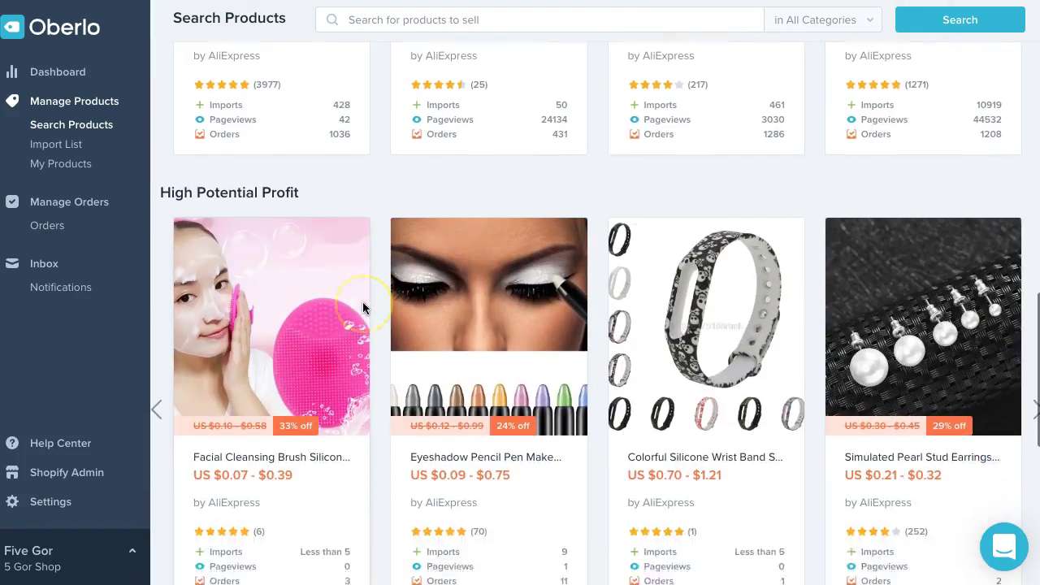
{"action": "scroll", "coordinate": [297, 306], "scroll_direction": "down", "scroll_amount": 5}
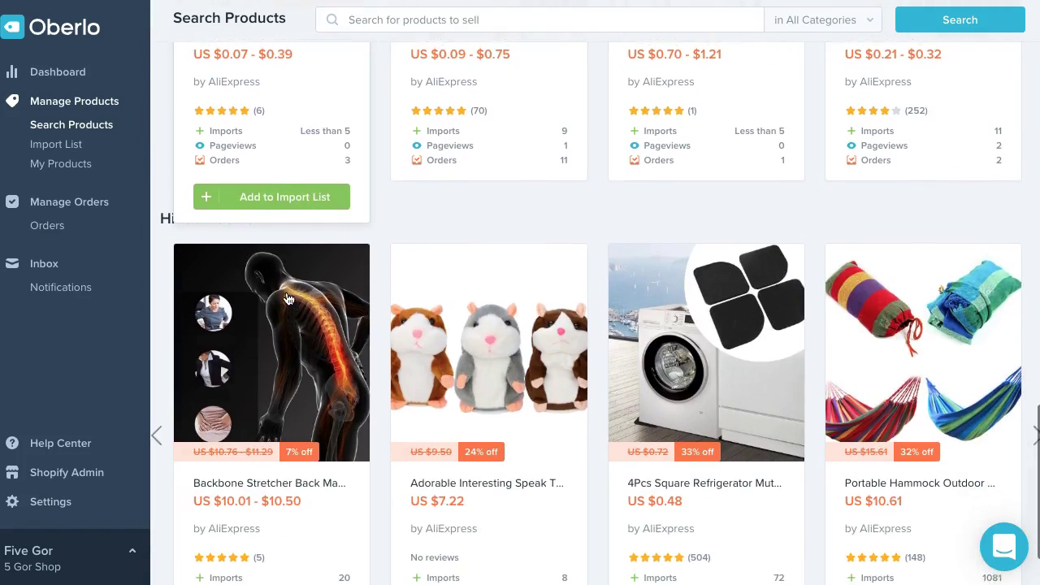
{"action": "scroll", "coordinate": [287, 299], "scroll_direction": "down", "scroll_amount": 1}
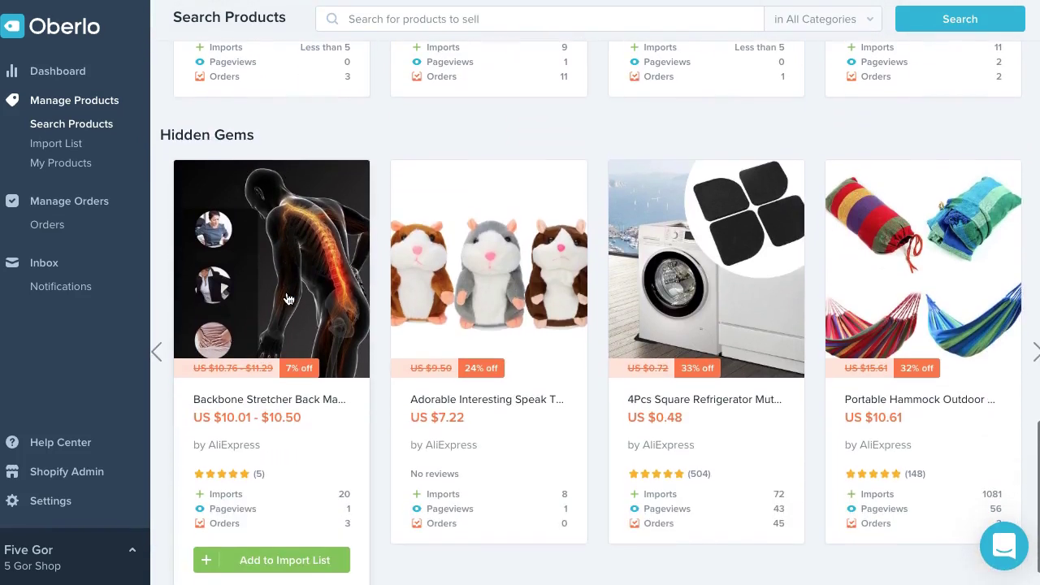
{"action": "scroll", "coordinate": [287, 300], "scroll_direction": "up", "scroll_amount": 5}
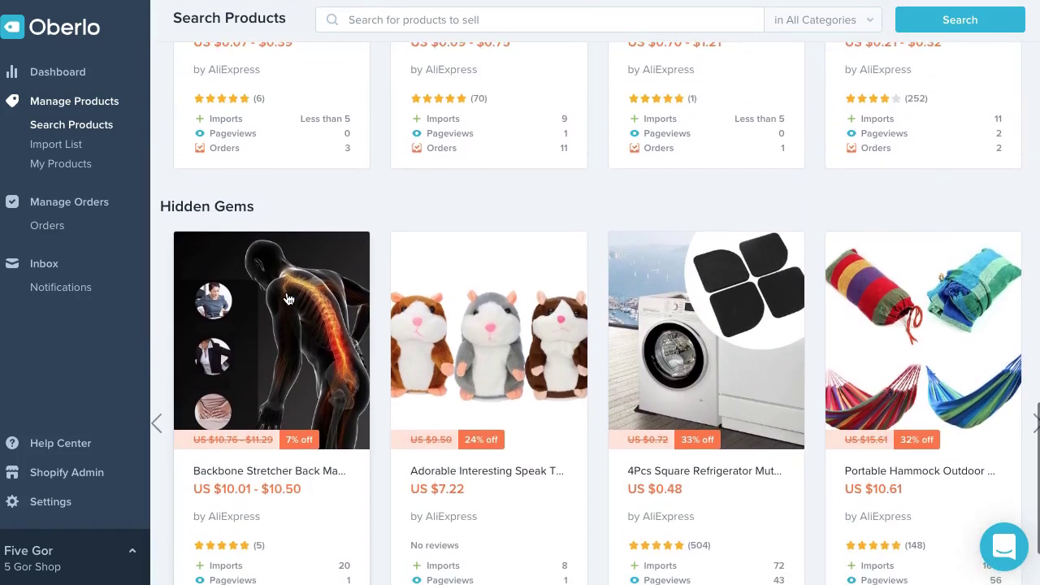
{"action": "scroll", "coordinate": [287, 299], "scroll_direction": "up", "scroll_amount": 8}
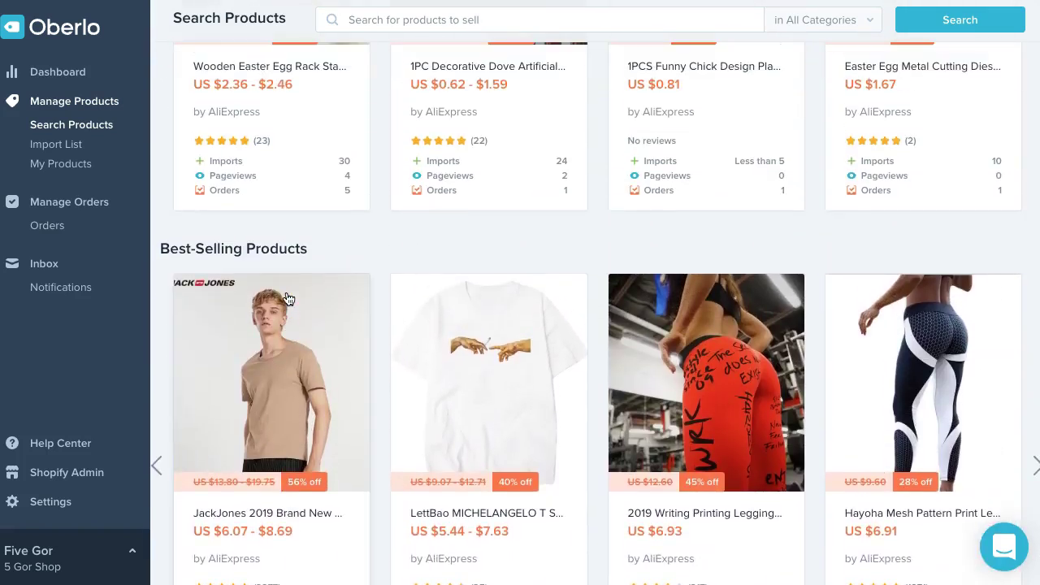
{"action": "scroll", "coordinate": [286, 299], "scroll_direction": "up", "scroll_amount": 4}
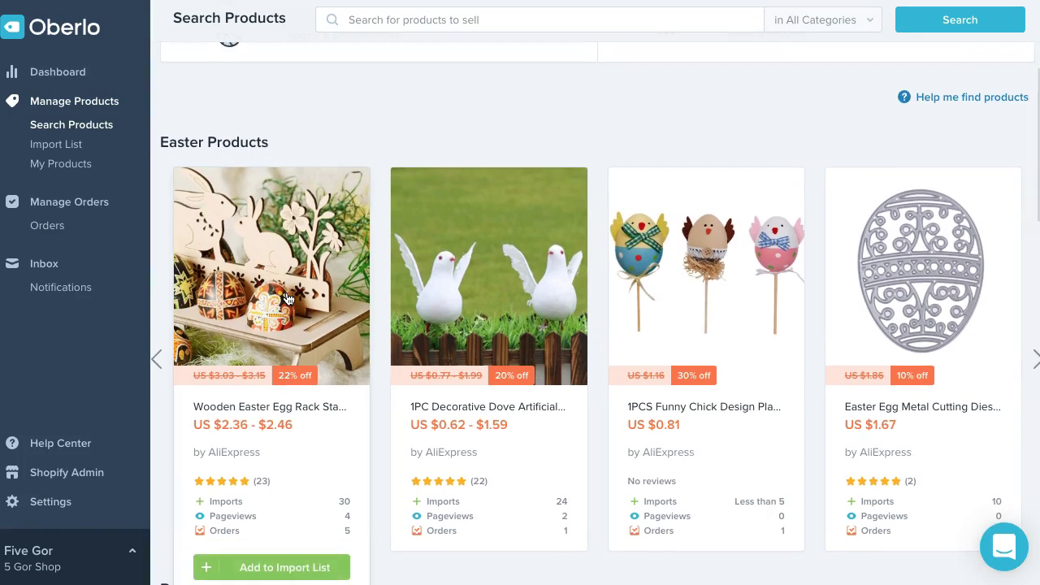
{"action": "scroll", "coordinate": [287, 299], "scroll_direction": "down", "scroll_amount": 15}
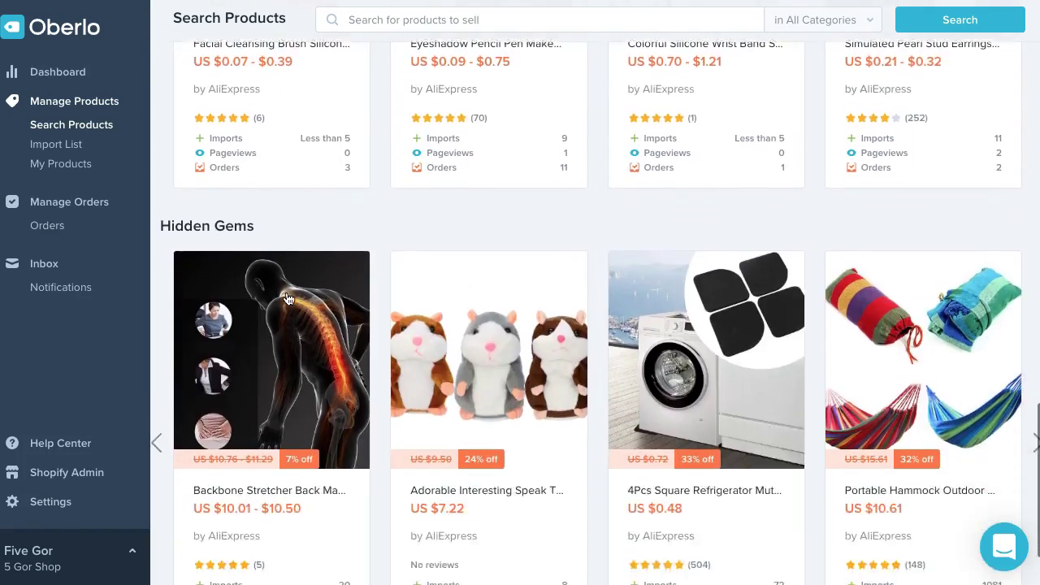
{"action": "scroll", "coordinate": [287, 299], "scroll_direction": "down", "scroll_amount": 1}
{"action": "scroll", "coordinate": [287, 299], "scroll_direction": "up", "scroll_amount": 20}
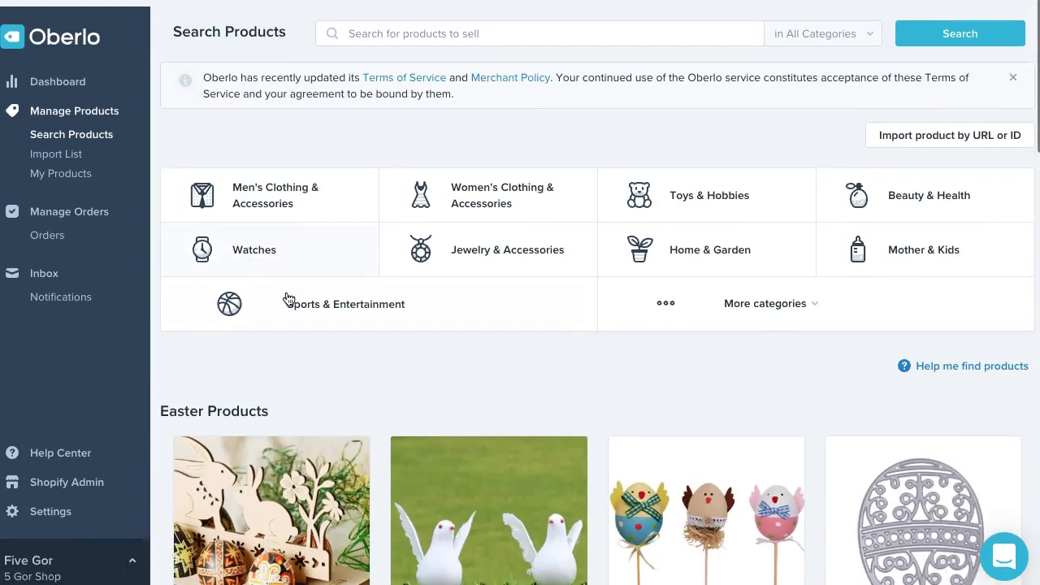
Search all product categories for "cat" and browse the matching products with their prices, ratings and order figures
{"action": "left_click", "coordinate": [218, 84]}
{"action": "left_click", "coordinate": [426, 34]}
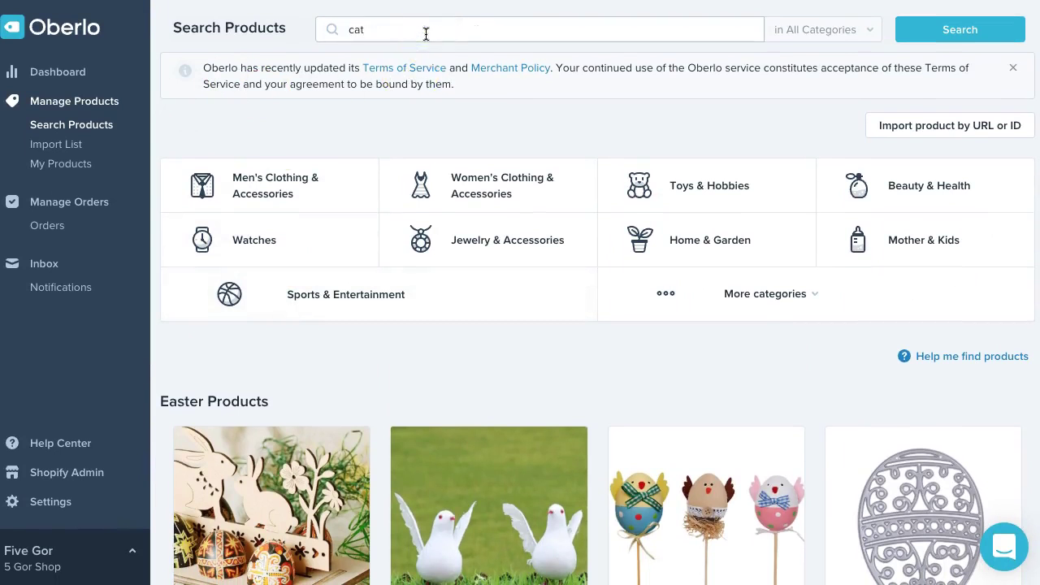
{"action": "key", "text": "Return"}
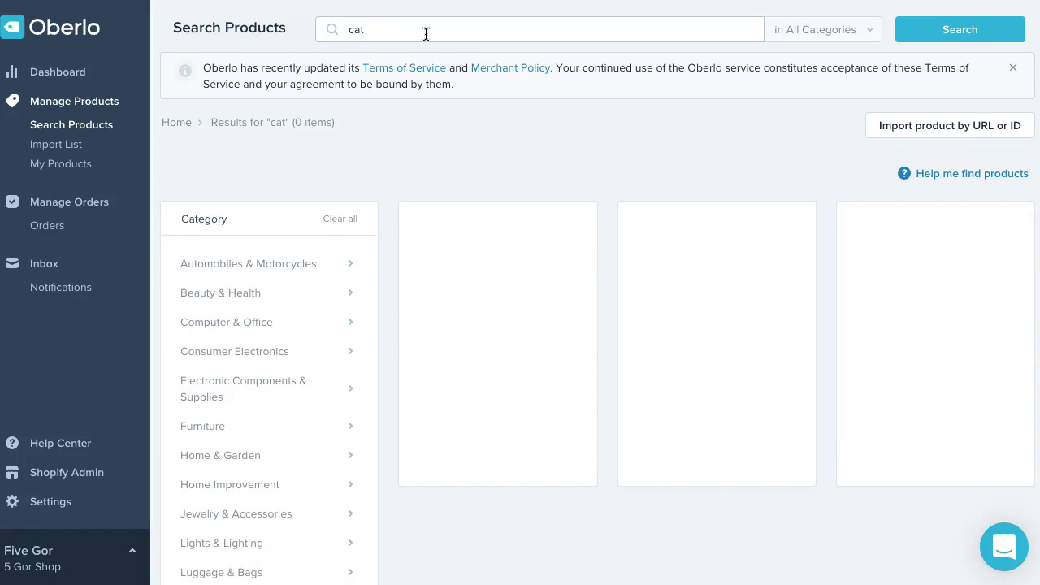
{"action": "left_click", "coordinate": [433, 37]}
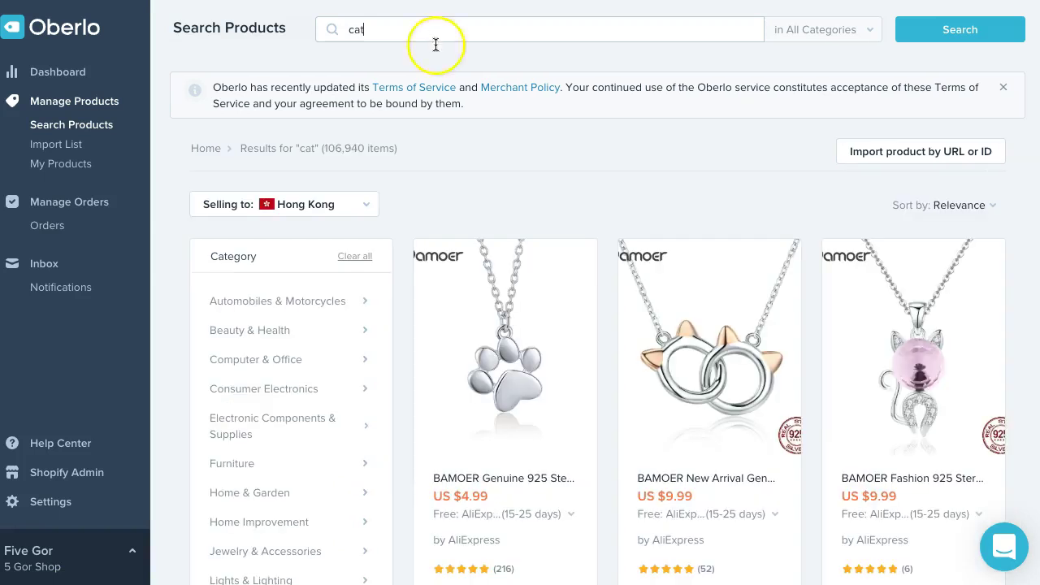
{"action": "scroll", "coordinate": [498, 213], "scroll_direction": "down", "scroll_amount": 3}
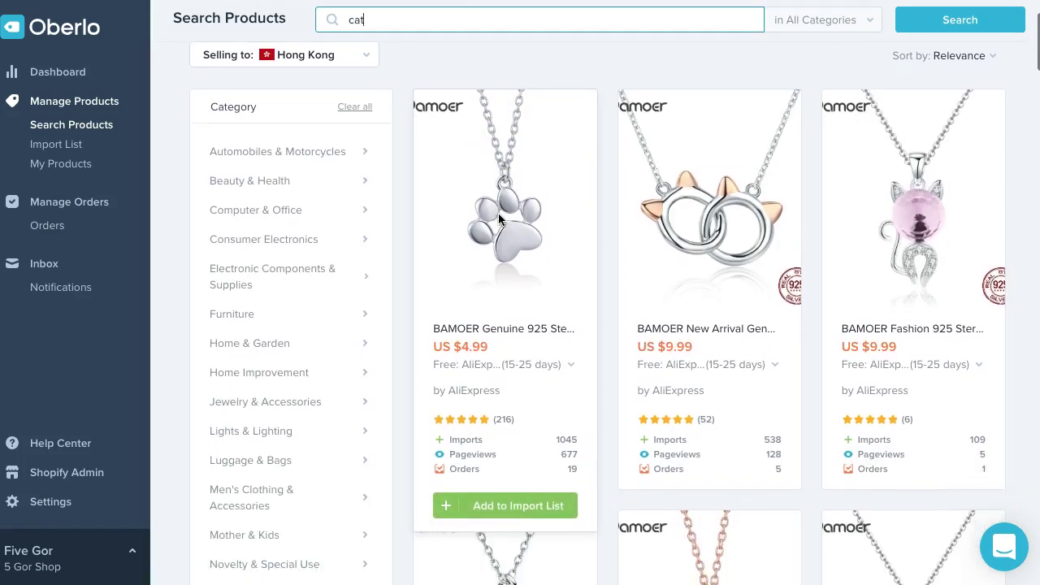
{"action": "scroll", "coordinate": [498, 213], "scroll_direction": "down", "scroll_amount": 2}
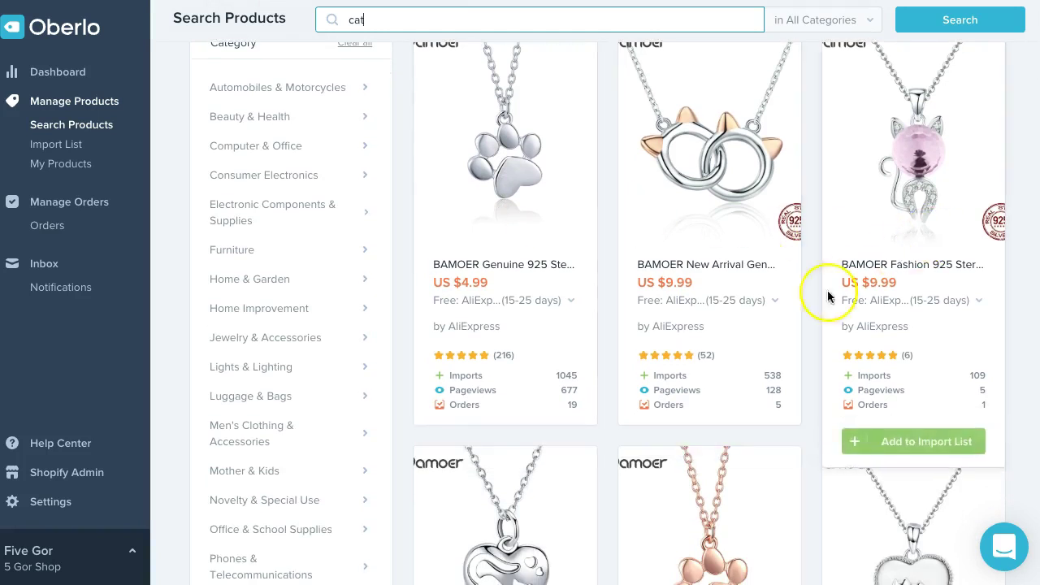
{"action": "scroll", "coordinate": [525, 301], "scroll_direction": "down", "scroll_amount": 6}
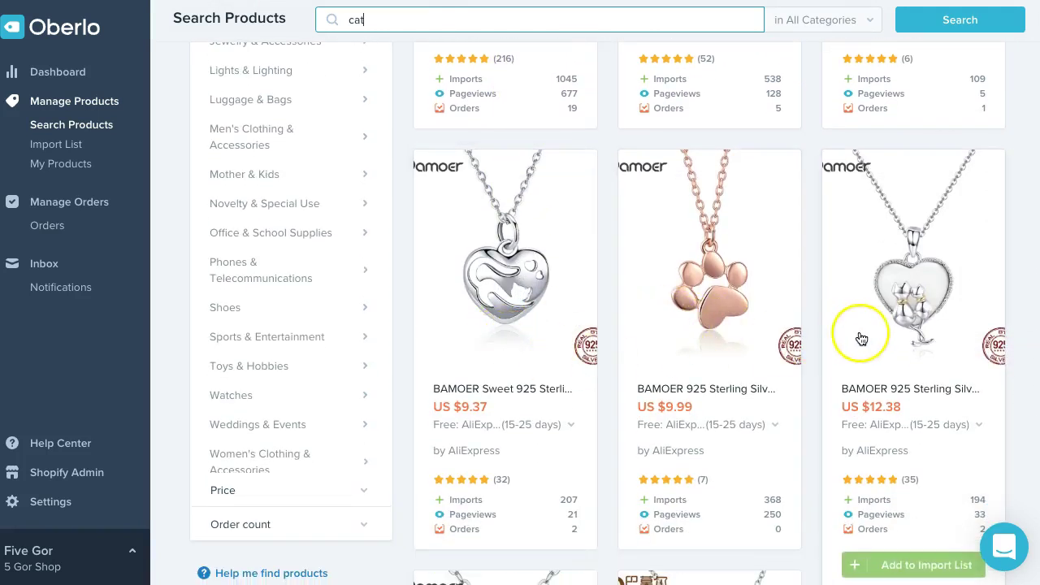
{"action": "scroll", "coordinate": [863, 340], "scroll_direction": "down", "scroll_amount": 5}
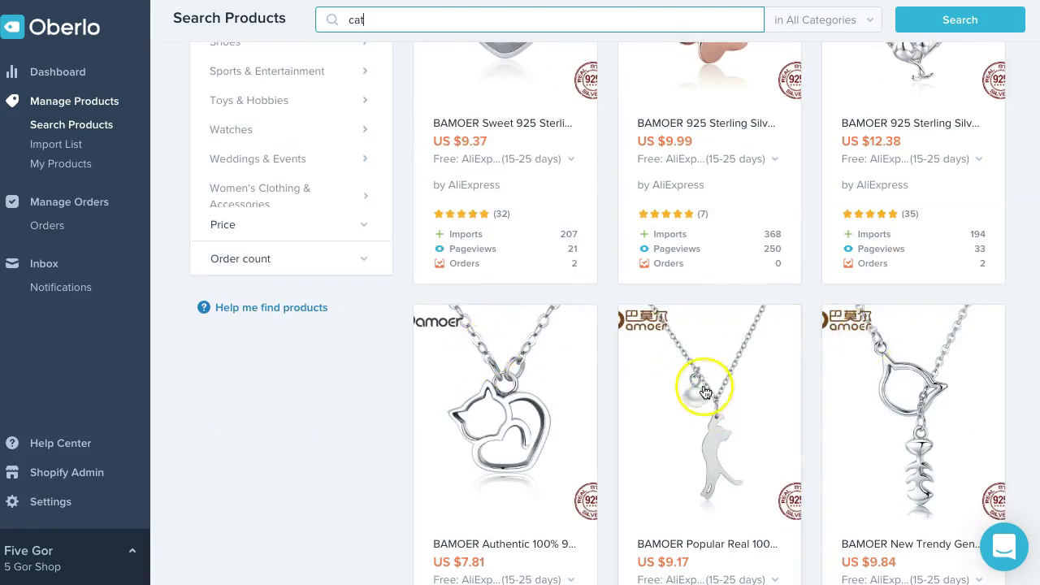
{"action": "scroll", "coordinate": [705, 392], "scroll_direction": "down", "scroll_amount": 5}
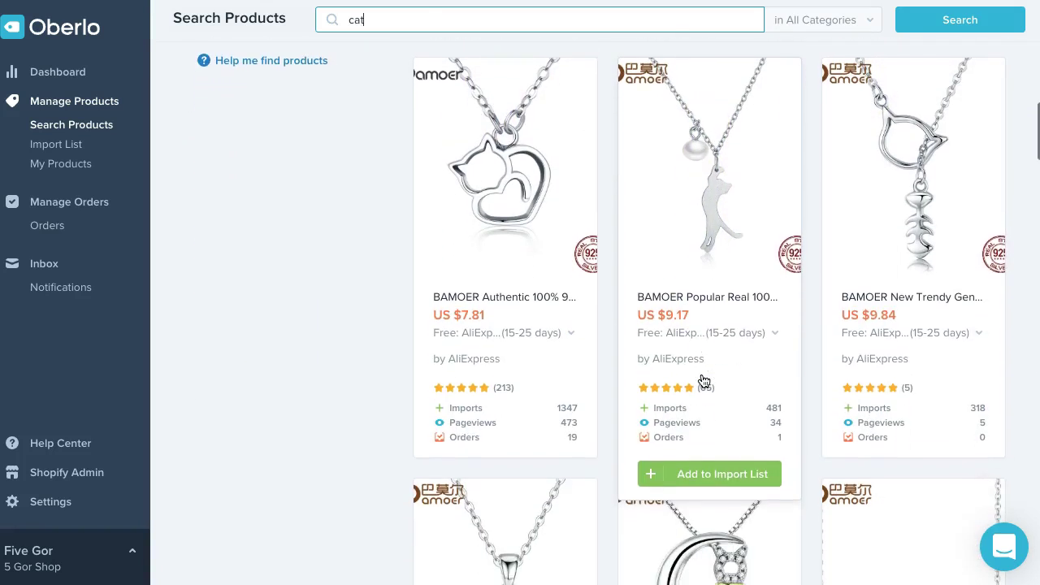
{"action": "scroll", "coordinate": [704, 382], "scroll_direction": "down", "scroll_amount": 5}
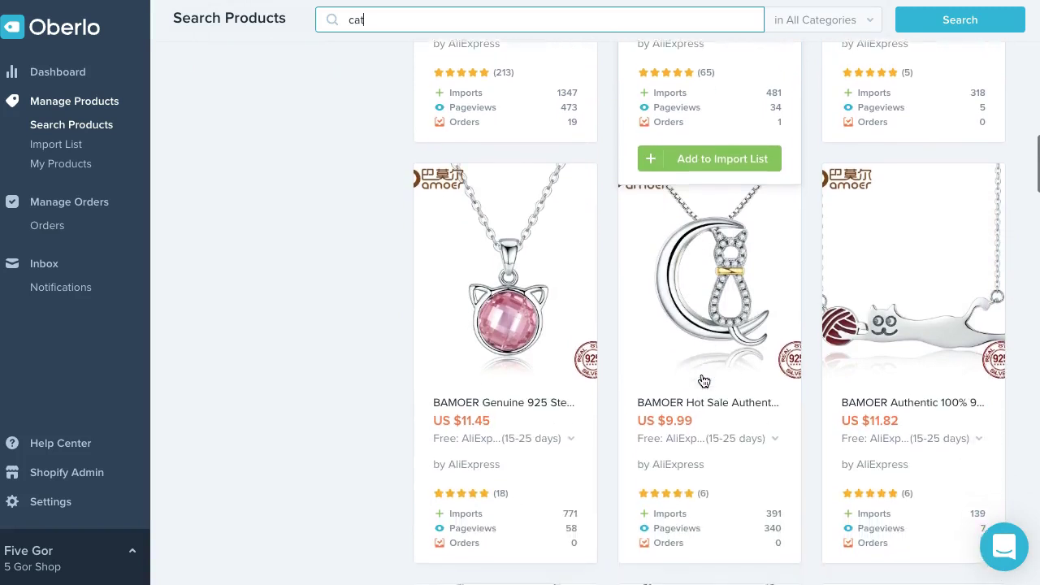
Sort the "cat" search results by lowest price
{"action": "scroll", "coordinate": [704, 382], "scroll_direction": "down", "scroll_amount": 3}
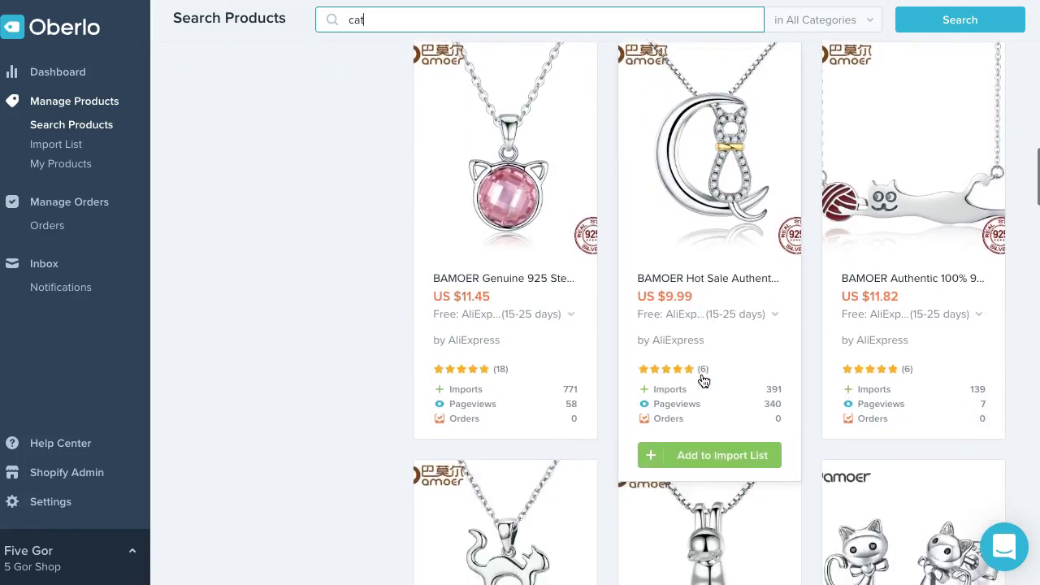
{"action": "scroll", "coordinate": [704, 382], "scroll_direction": "down", "scroll_amount": 6}
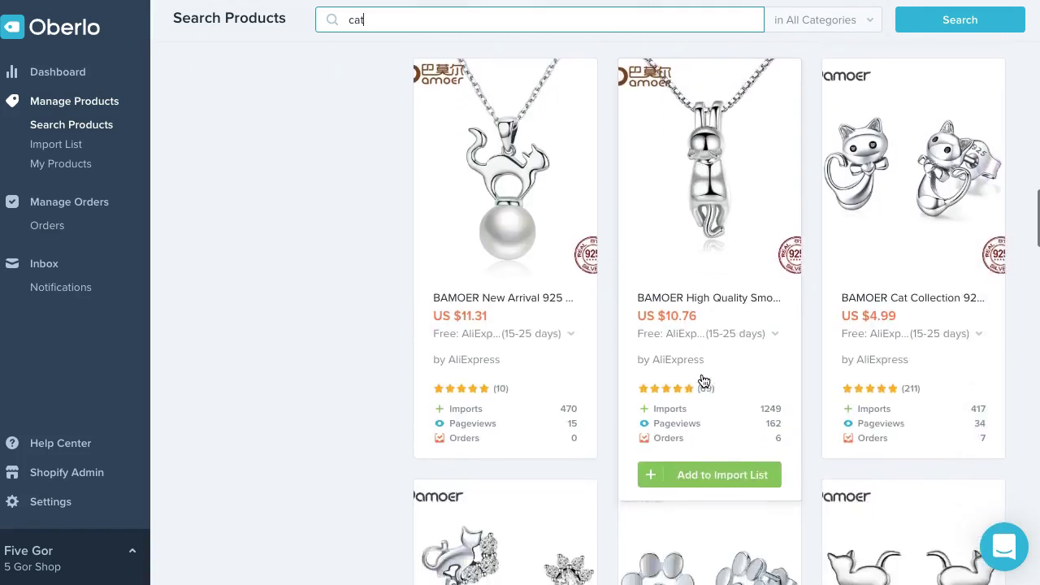
{"action": "scroll", "coordinate": [704, 382], "scroll_direction": "up", "scroll_amount": 15}
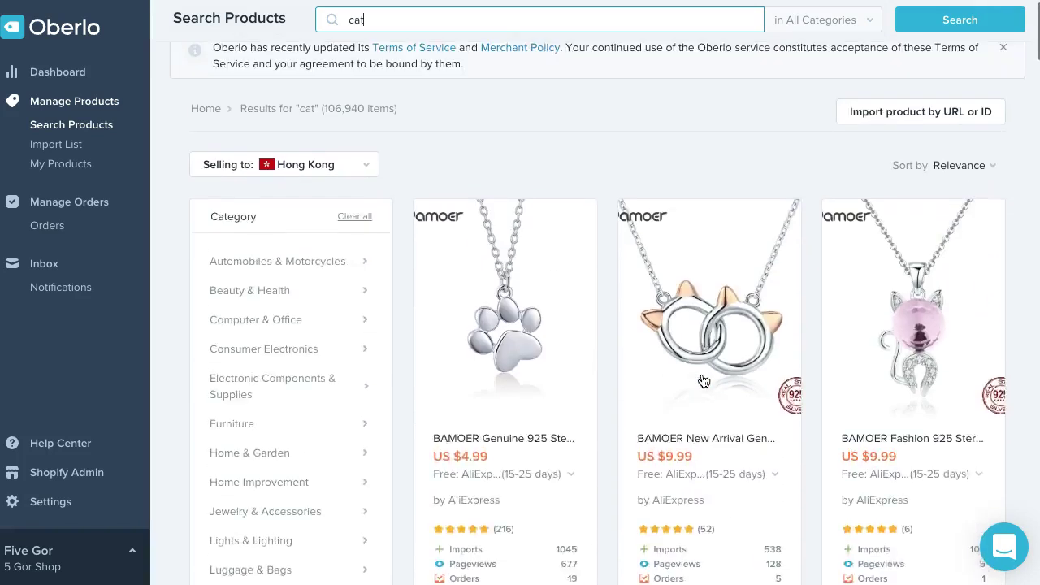
{"action": "left_click", "coordinate": [520, 314]}
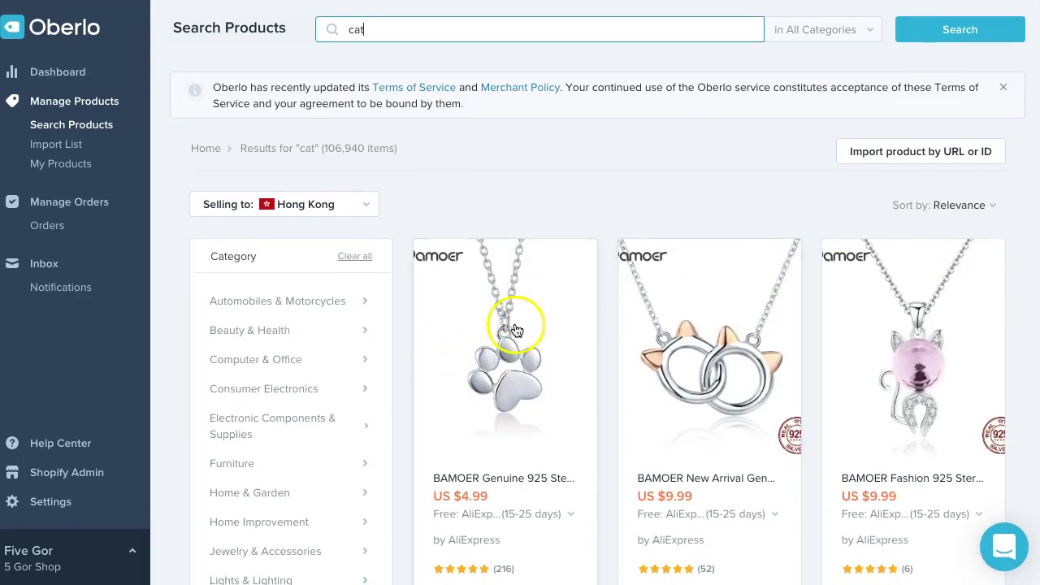
{"action": "left_click", "coordinate": [993, 206]}
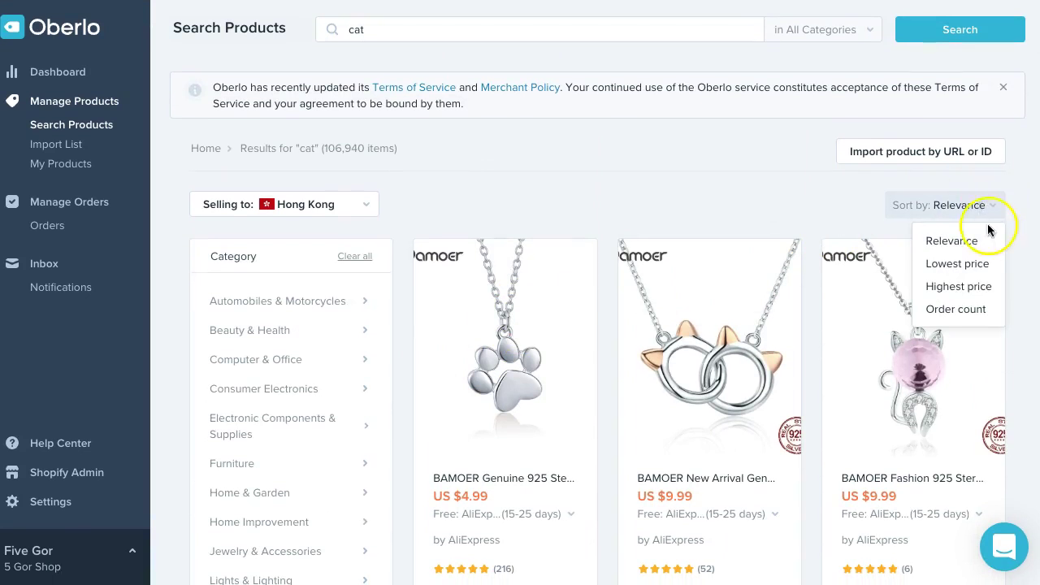
{"action": "left_click", "coordinate": [976, 275]}
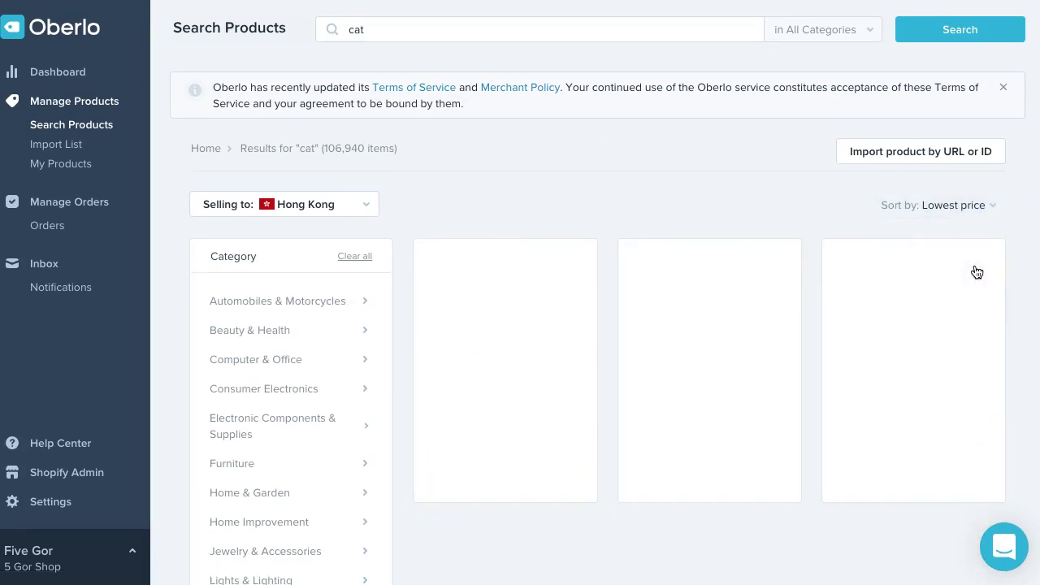
Browse the cheapest cat products, checking their prices, shipping costs, ratings and order figures
{"action": "left_click", "coordinate": [649, 365]}
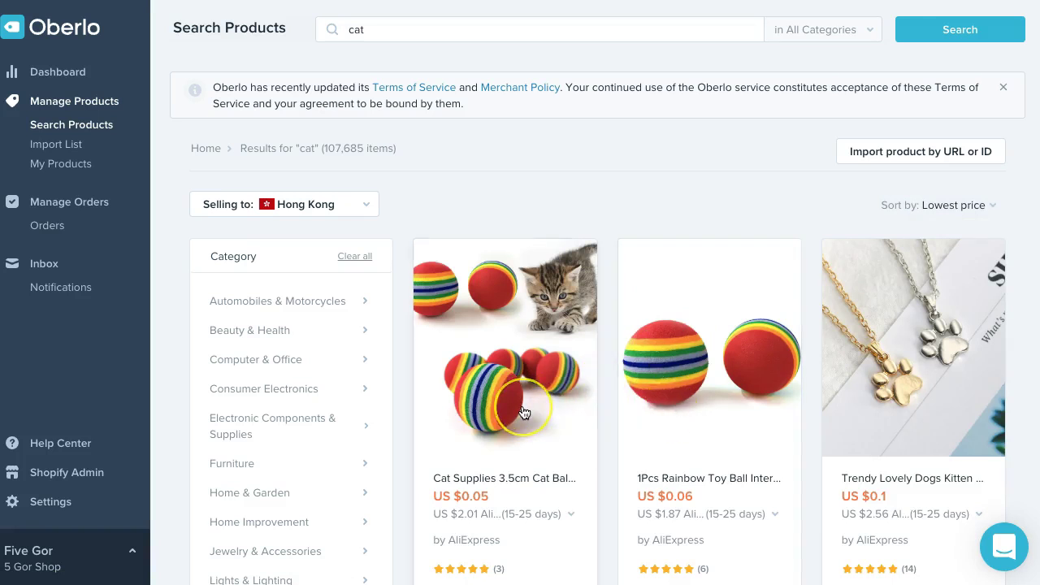
{"action": "scroll", "coordinate": [525, 412], "scroll_direction": "down", "scroll_amount": 3}
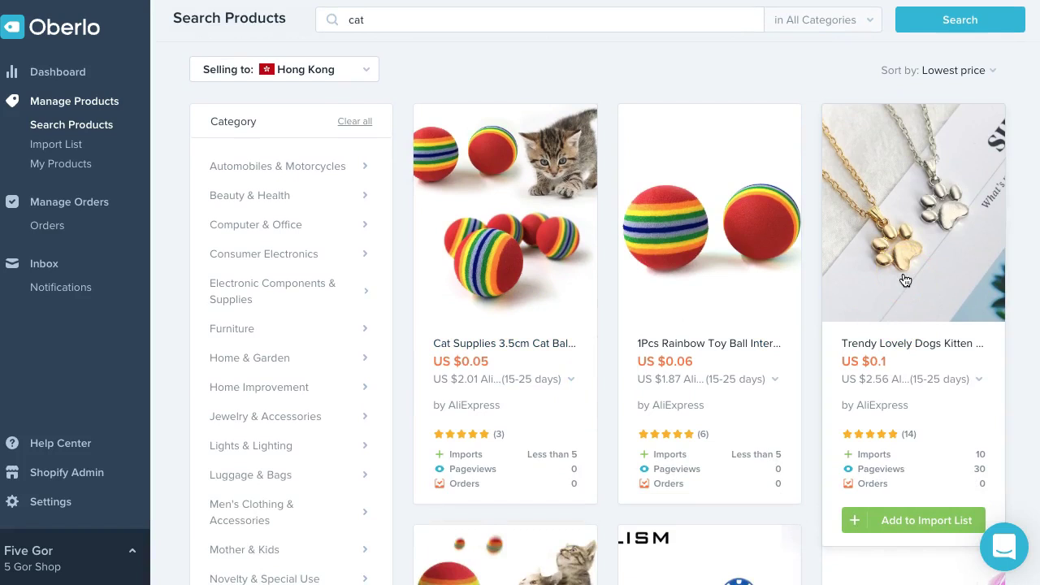
{"action": "scroll", "coordinate": [905, 281], "scroll_direction": "down", "scroll_amount": 10}
{"action": "scroll", "coordinate": [905, 281], "scroll_direction": "down", "scroll_amount": 10}
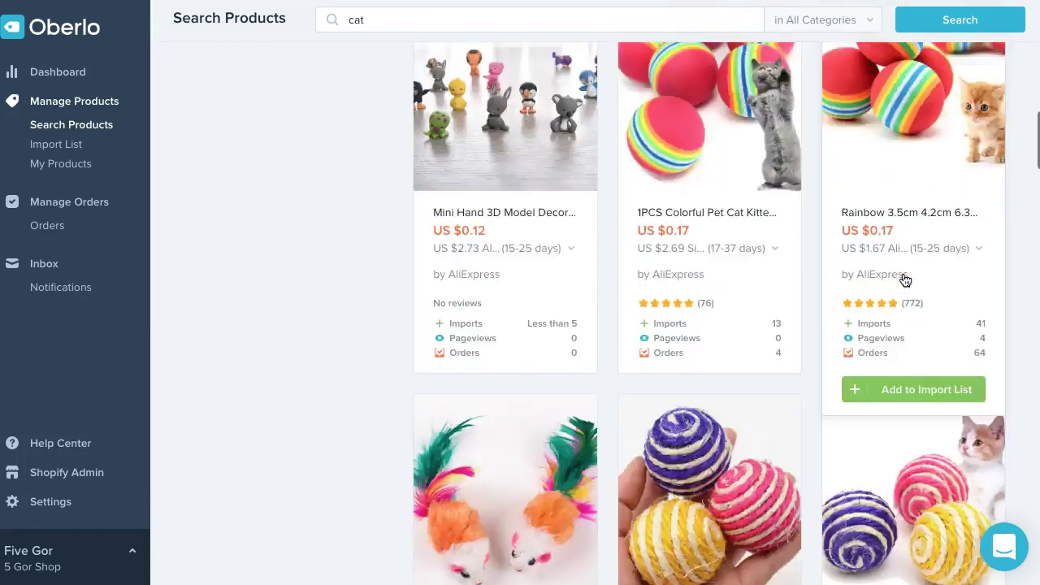
{"action": "scroll", "coordinate": [905, 280], "scroll_direction": "up", "scroll_amount": 12}
{"action": "left_click", "coordinate": [650, 214]}
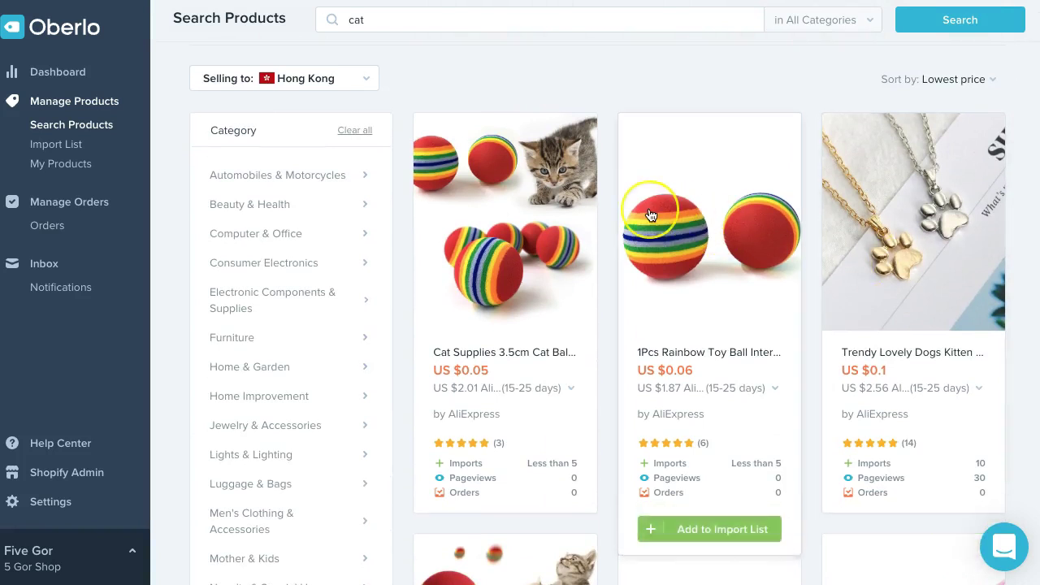
Search all product categories for "cat necklace"
{"action": "scroll", "coordinate": [651, 214], "scroll_direction": "up", "scroll_amount": 2}
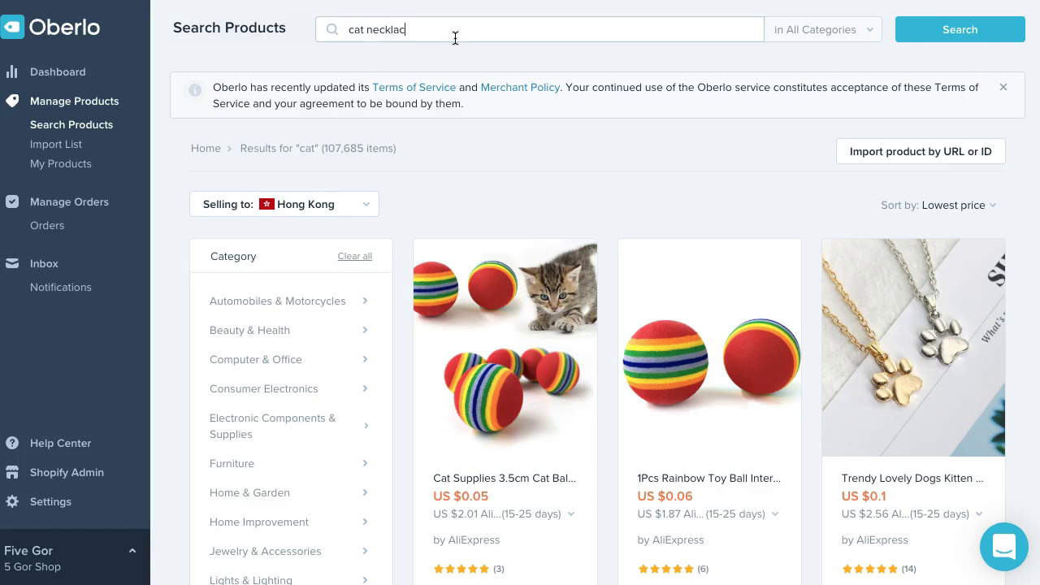
{"action": "key", "text": "Return"}
{"action": "left_click", "coordinate": [541, 158]}
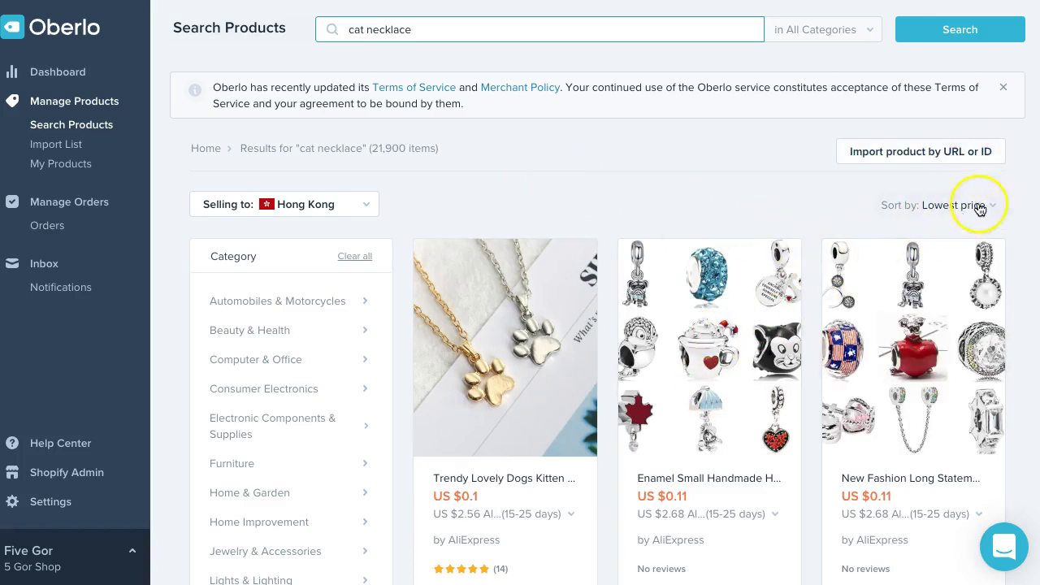
Examine the first page of cat necklace results, comparing product types, prices, shipping, reviews, imports and orders
{"action": "scroll", "coordinate": [736, 301], "scroll_direction": "down", "scroll_amount": 3}
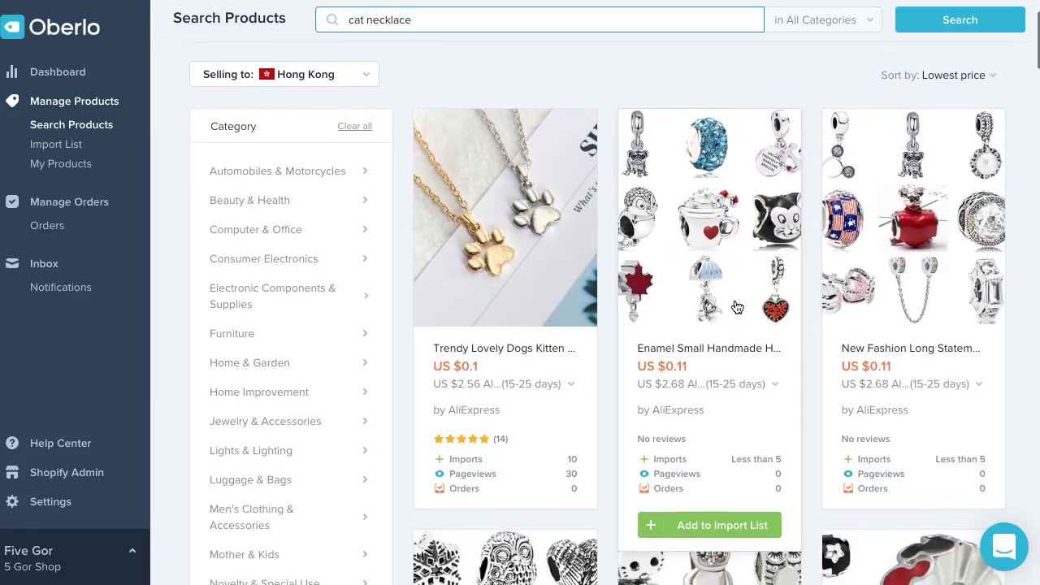
{"action": "scroll", "coordinate": [737, 307], "scroll_direction": "down", "scroll_amount": 5}
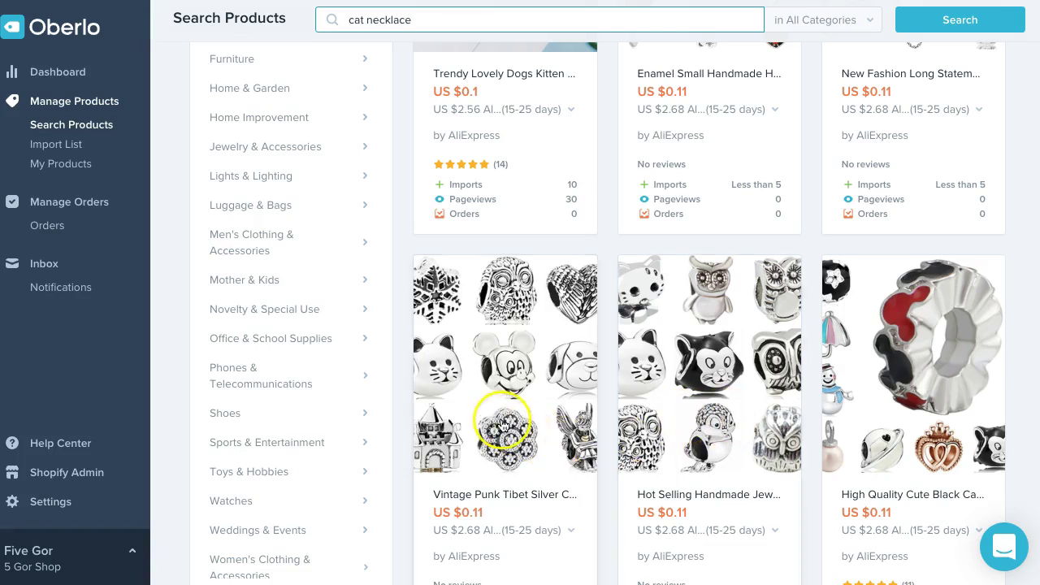
{"action": "scroll", "coordinate": [624, 364], "scroll_direction": "down", "scroll_amount": 1}
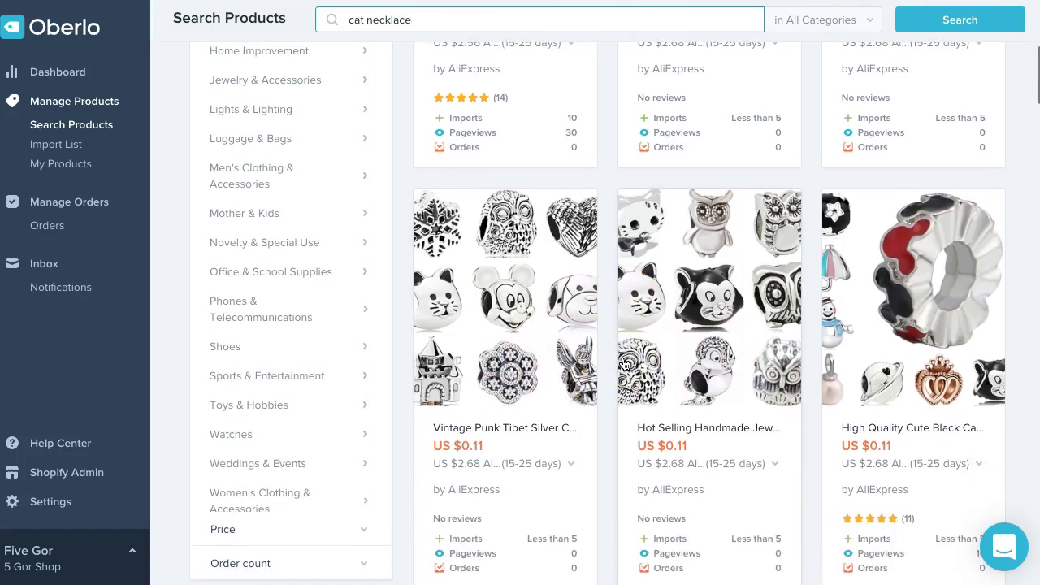
{"action": "scroll", "coordinate": [624, 363], "scroll_direction": "up", "scroll_amount": 4}
{"action": "scroll", "coordinate": [624, 363], "scroll_direction": "down", "scroll_amount": 4}
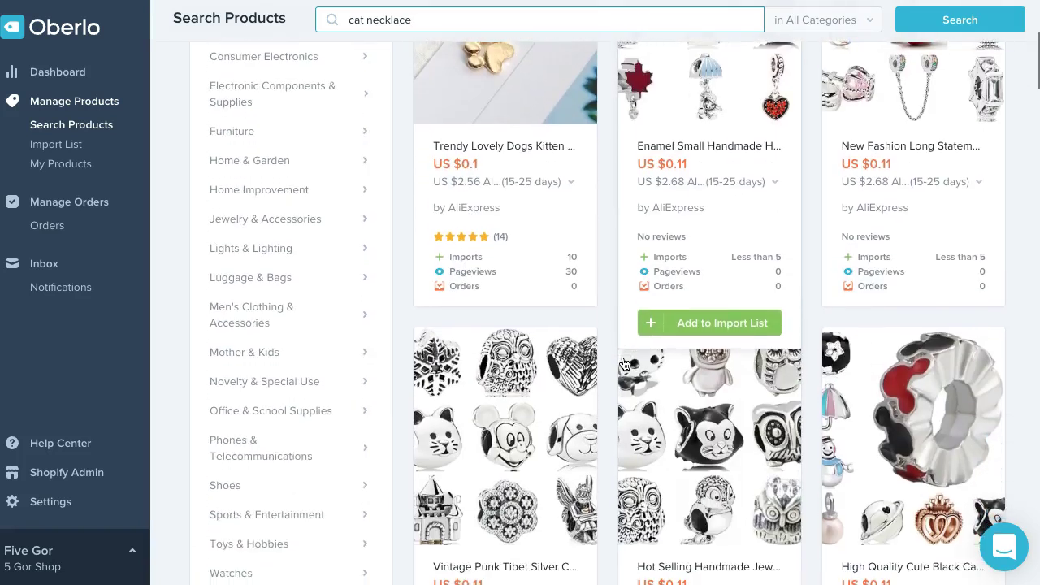
{"action": "scroll", "coordinate": [622, 353], "scroll_direction": "down", "scroll_amount": 1}
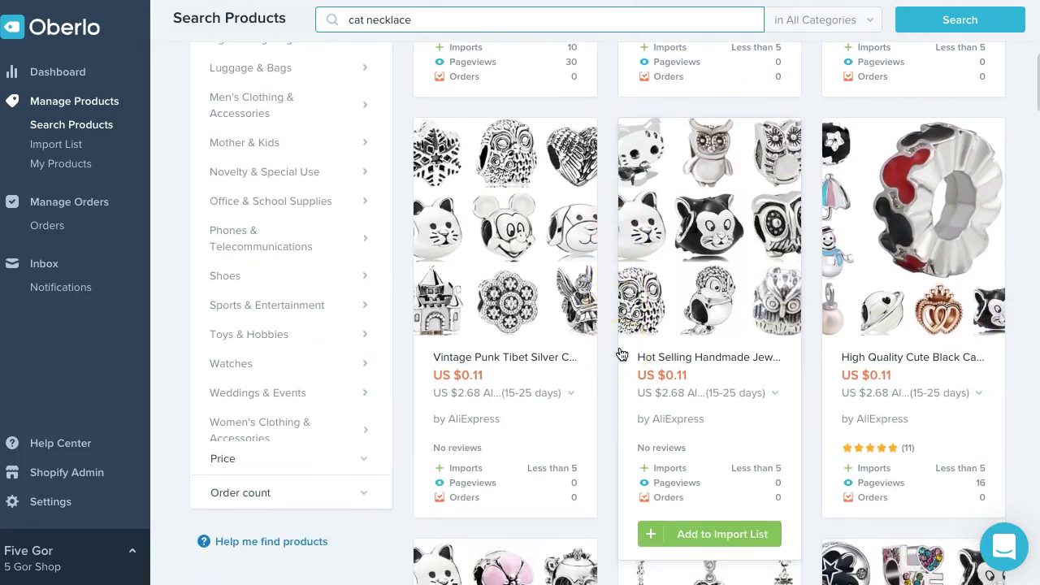
{"action": "scroll", "coordinate": [707, 408], "scroll_direction": "down", "scroll_amount": 2}
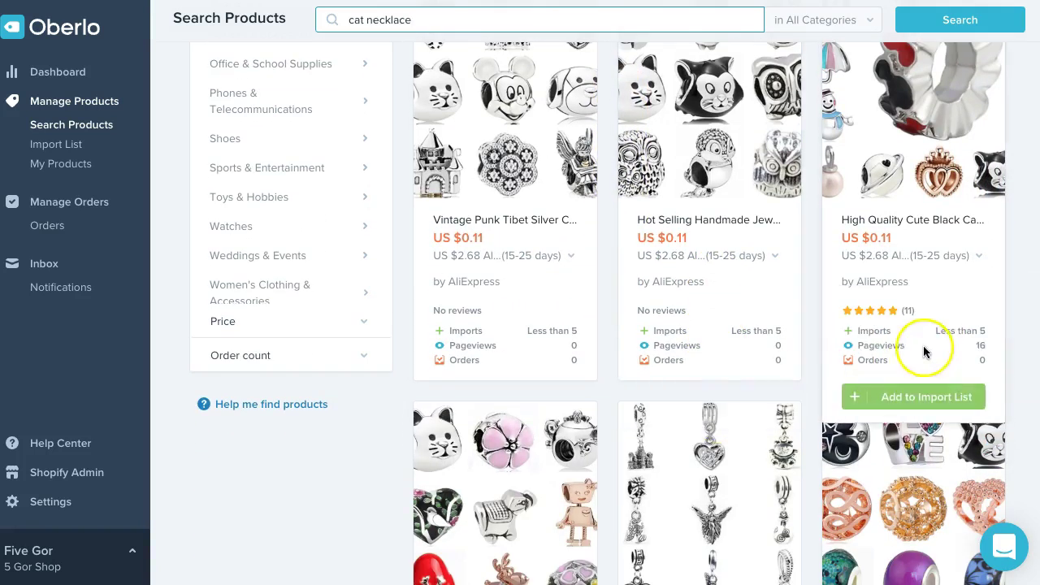
{"action": "scroll", "coordinate": [933, 345], "scroll_direction": "down", "scroll_amount": 2}
{"action": "scroll", "coordinate": [932, 345], "scroll_direction": "down", "scroll_amount": 2}
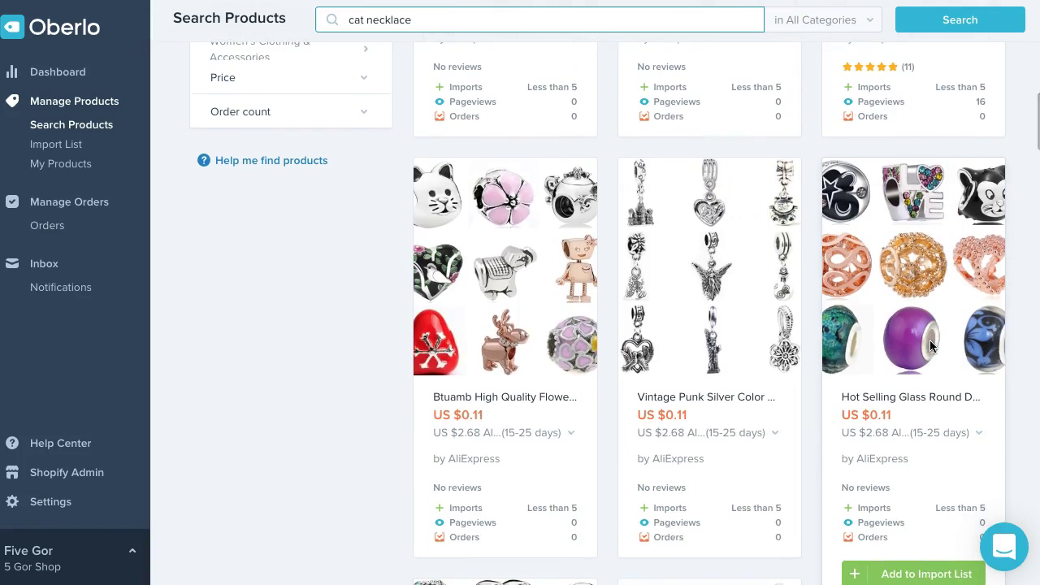
{"action": "scroll", "coordinate": [704, 424], "scroll_direction": "down", "scroll_amount": 4}
{"action": "scroll", "coordinate": [706, 431], "scroll_direction": "down", "scroll_amount": 2}
{"action": "scroll", "coordinate": [705, 431], "scroll_direction": "down", "scroll_amount": 3}
{"action": "left_click", "coordinate": [898, 266]}
{"action": "scroll", "coordinate": [899, 260], "scroll_direction": "down", "scroll_amount": 10}
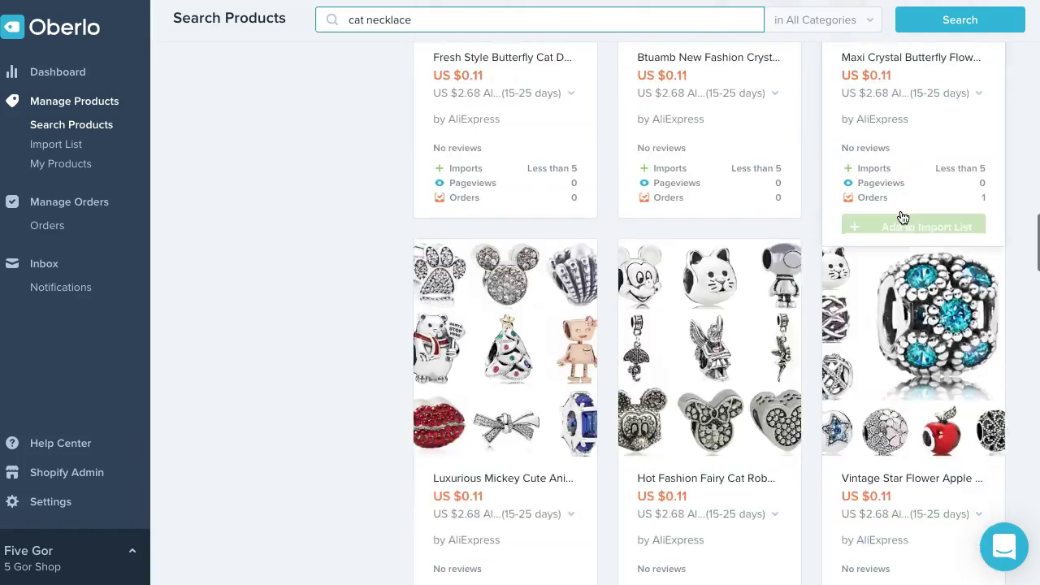
{"action": "scroll", "coordinate": [900, 217], "scroll_direction": "down", "scroll_amount": 12}
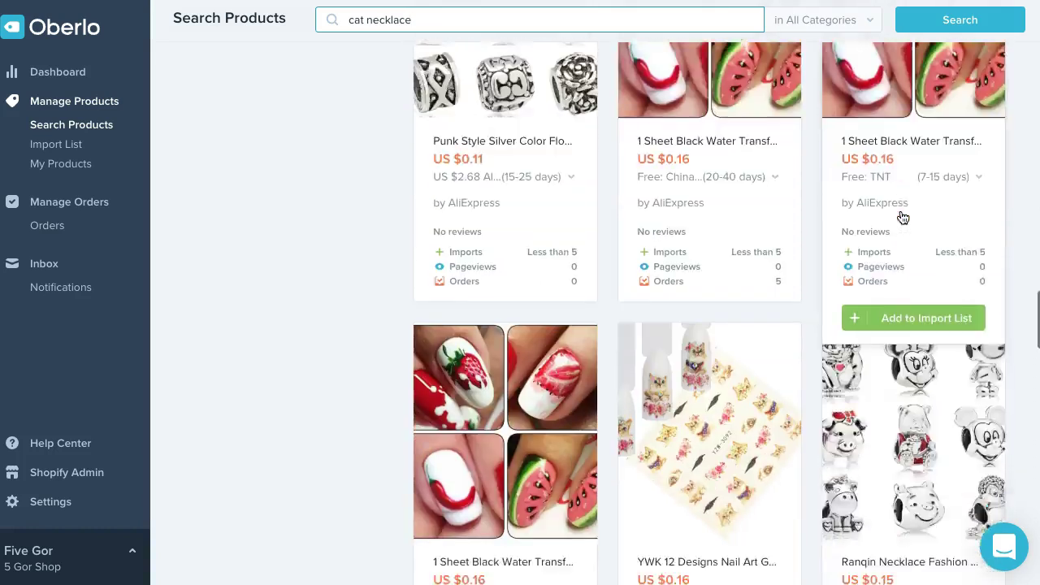
{"action": "scroll", "coordinate": [901, 217], "scroll_direction": "down", "scroll_amount": 10}
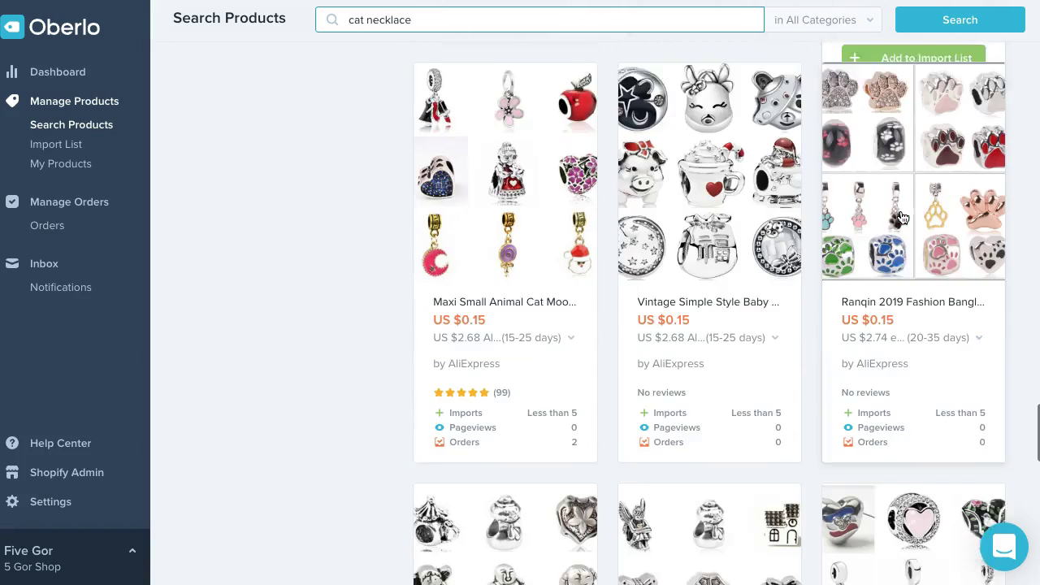
{"action": "scroll", "coordinate": [900, 217], "scroll_direction": "down", "scroll_amount": 8}
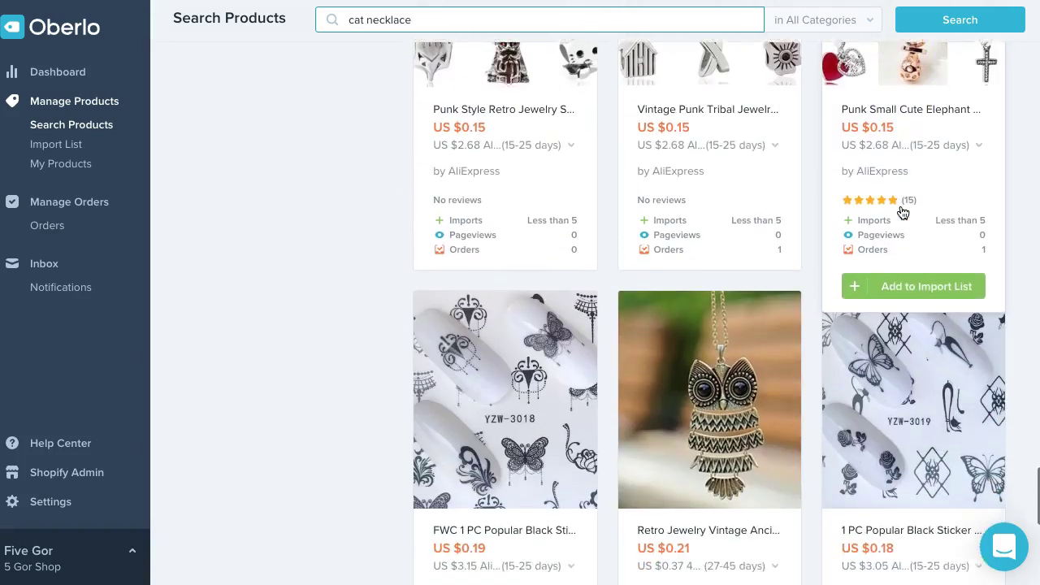
{"action": "scroll", "coordinate": [902, 213], "scroll_direction": "down", "scroll_amount": 4}
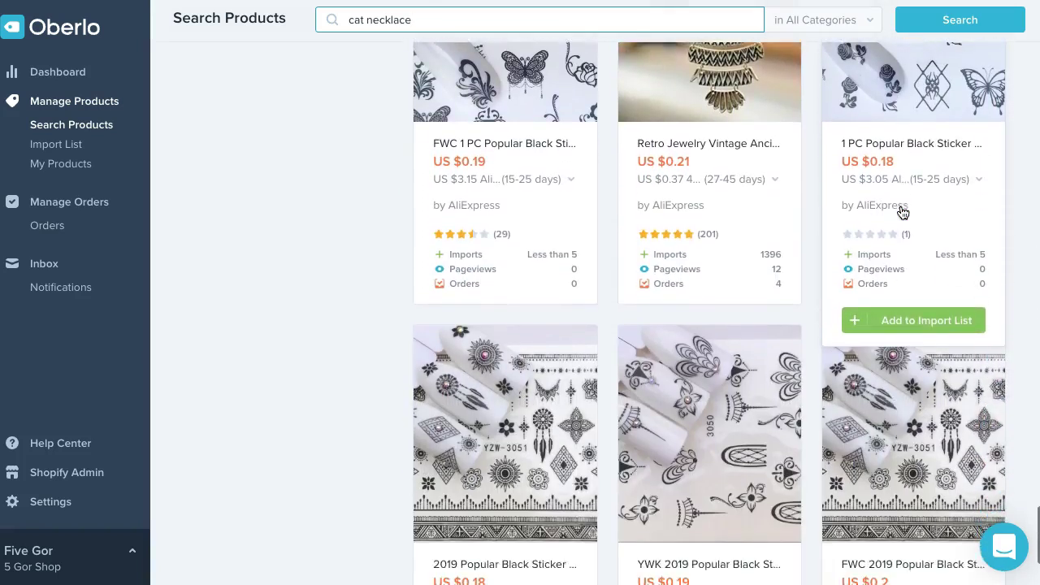
{"action": "scroll", "coordinate": [902, 213], "scroll_direction": "down", "scroll_amount": 3}
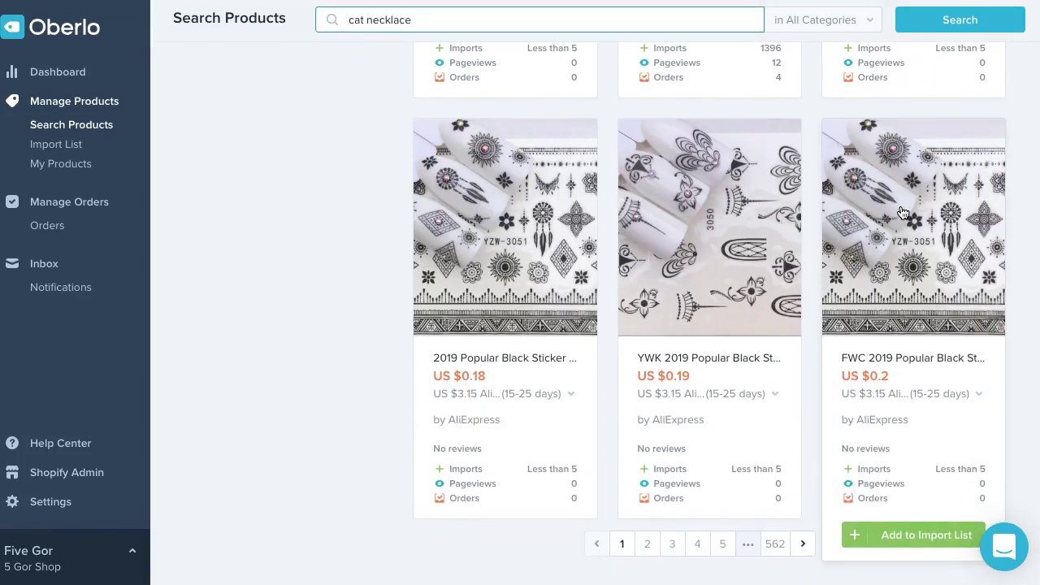
Replace the product search with "cat t-shirt" and run it across all categories
{"action": "scroll", "coordinate": [447, 51], "scroll_direction": "up", "scroll_amount": 20}
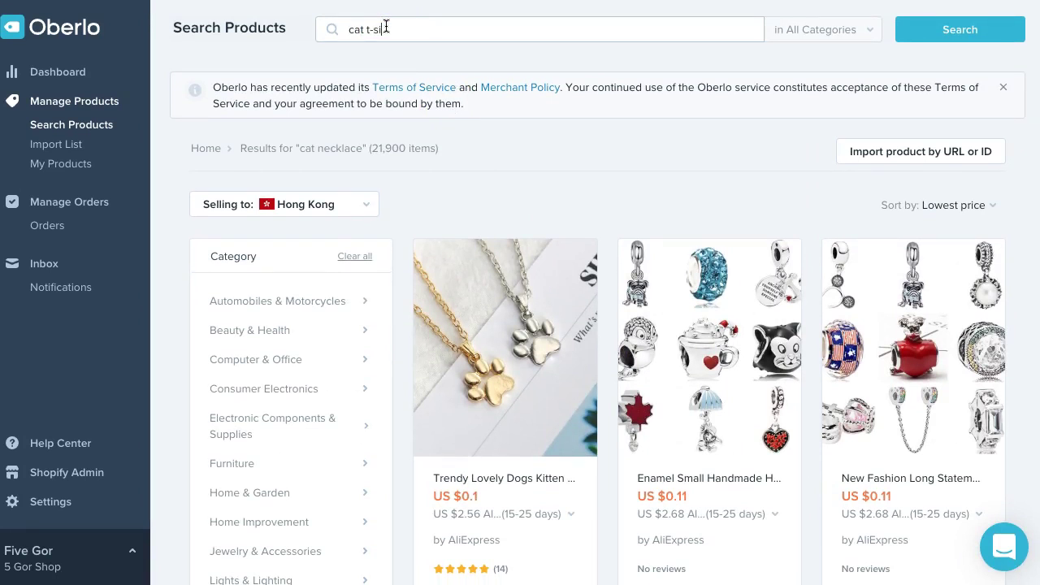
{"action": "type", "text": "t"}
{"action": "key", "text": "Return"}
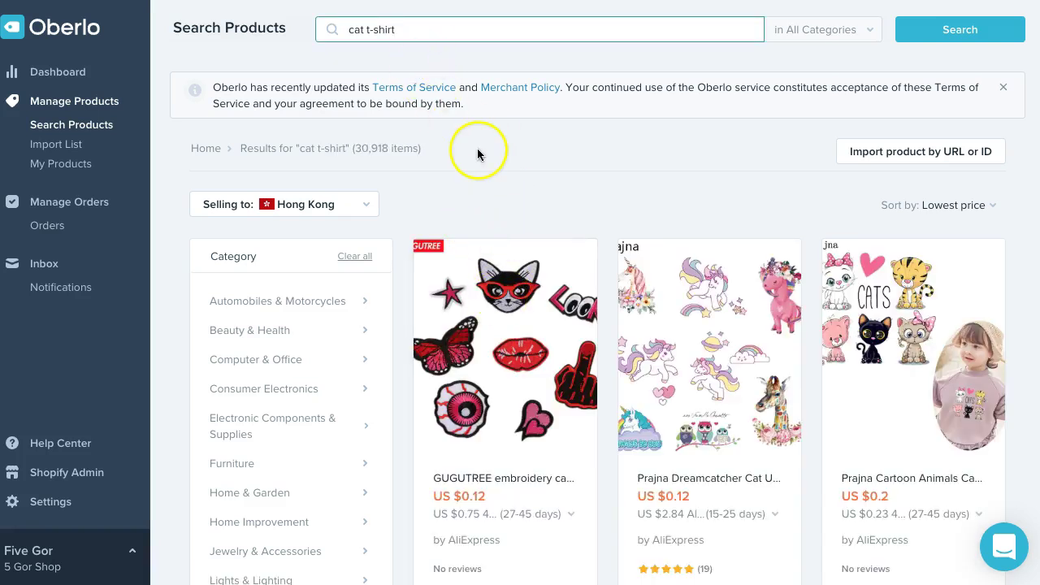
Change the country being sold to for the cat t-shirt results to United States
{"action": "scroll", "coordinate": [483, 237], "scroll_direction": "down", "scroll_amount": 1}
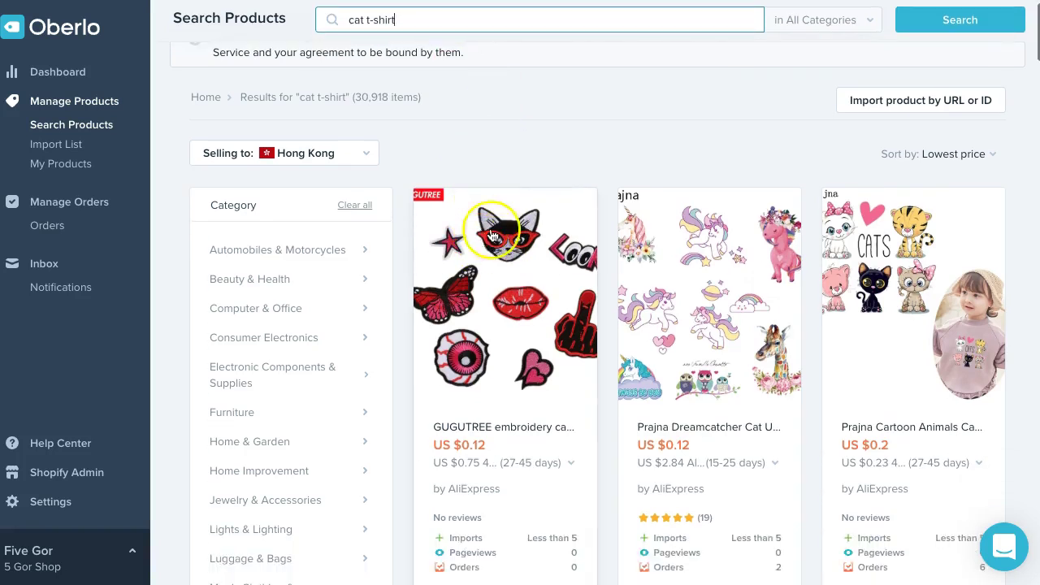
{"action": "left_click", "coordinate": [359, 158]}
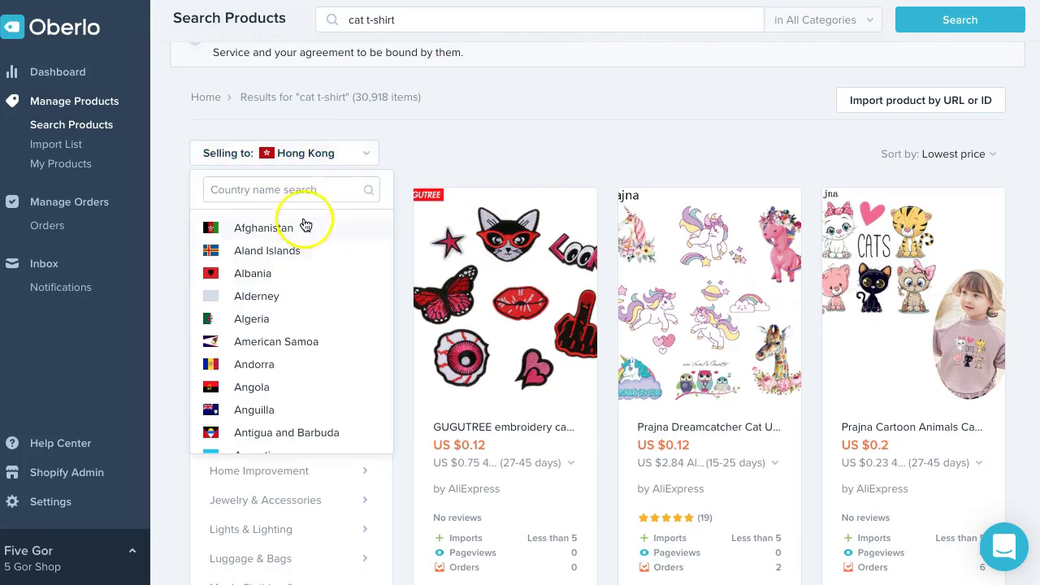
{"action": "left_click", "coordinate": [302, 192]}
{"action": "type", "text": "usa"}
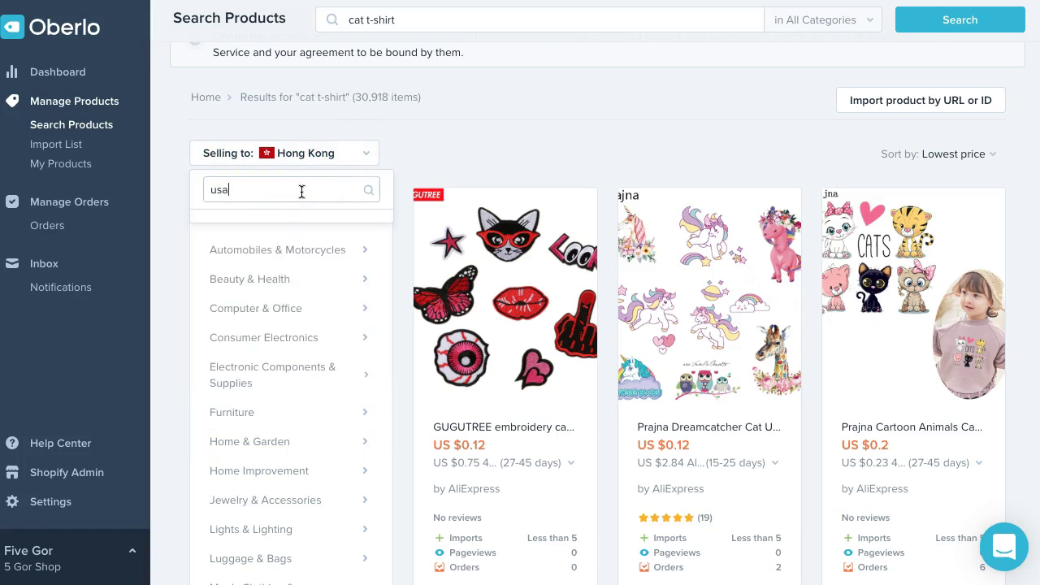
{"action": "key", "text": "BackSpace"}
{"action": "key", "text": "BackSpace"}
{"action": "type", "text": "nit"}
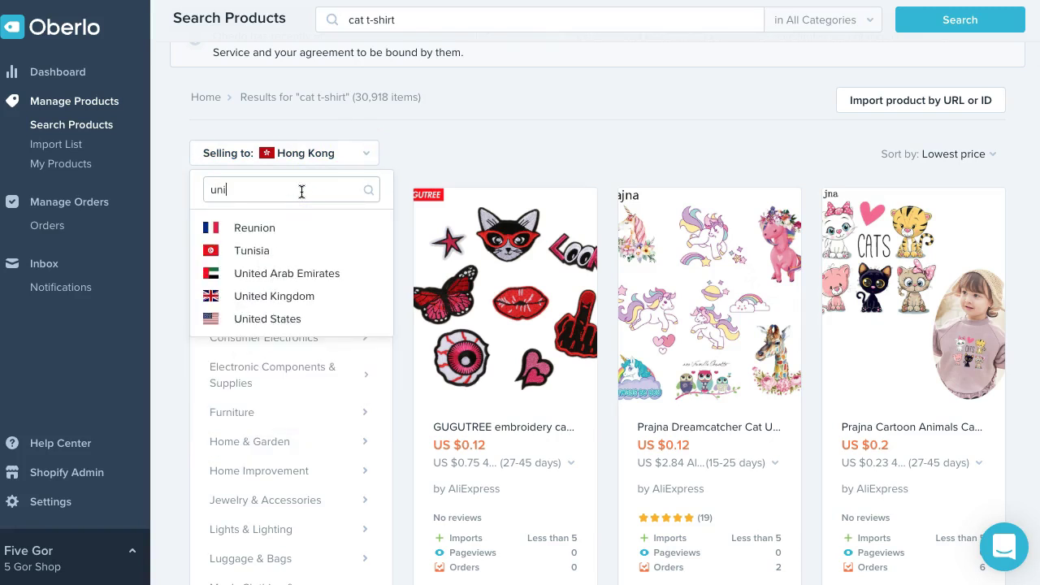
{"action": "left_click", "coordinate": [285, 277]}
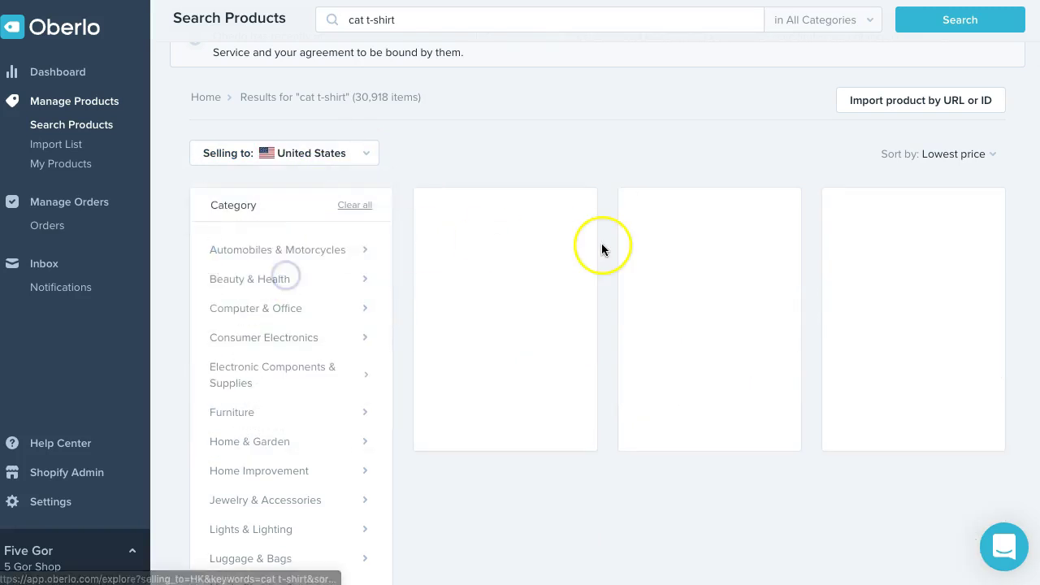
Add the Watercolor Black Cat iron-on patch product from the cat t-shirt results to the import list
{"action": "scroll", "coordinate": [686, 420], "scroll_direction": "down", "scroll_amount": 1}
{"action": "scroll", "coordinate": [686, 419], "scroll_direction": "down", "scroll_amount": 5}
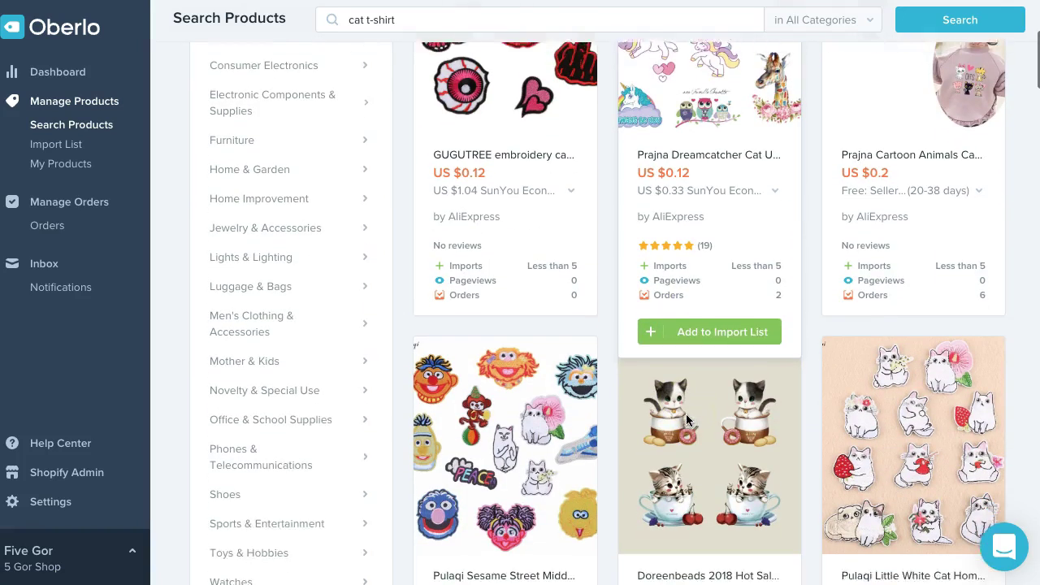
{"action": "scroll", "coordinate": [687, 420], "scroll_direction": "down", "scroll_amount": 7}
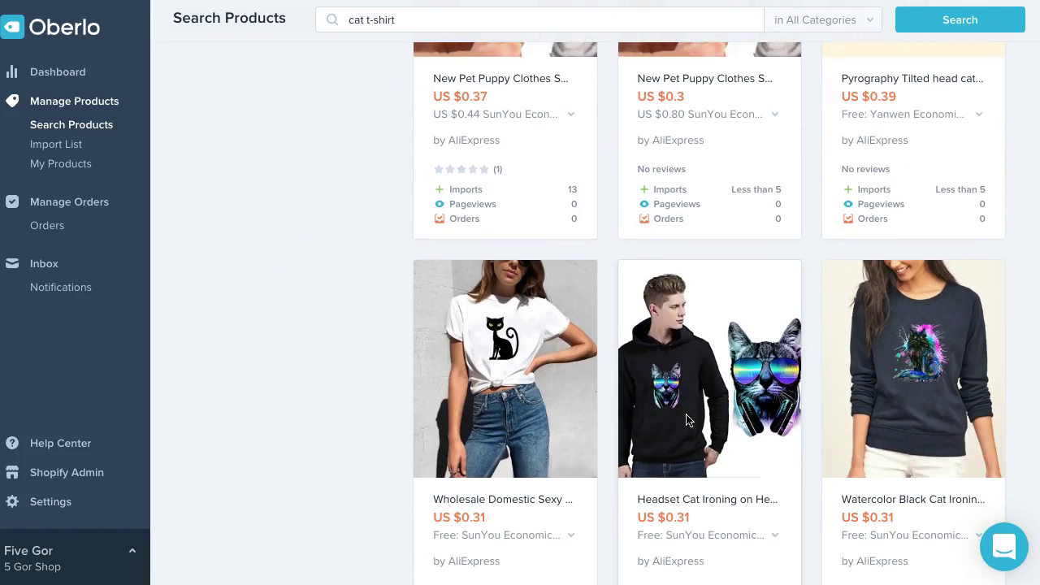
{"action": "scroll", "coordinate": [686, 420], "scroll_direction": "down", "scroll_amount": 1}
{"action": "left_click", "coordinate": [675, 408]}
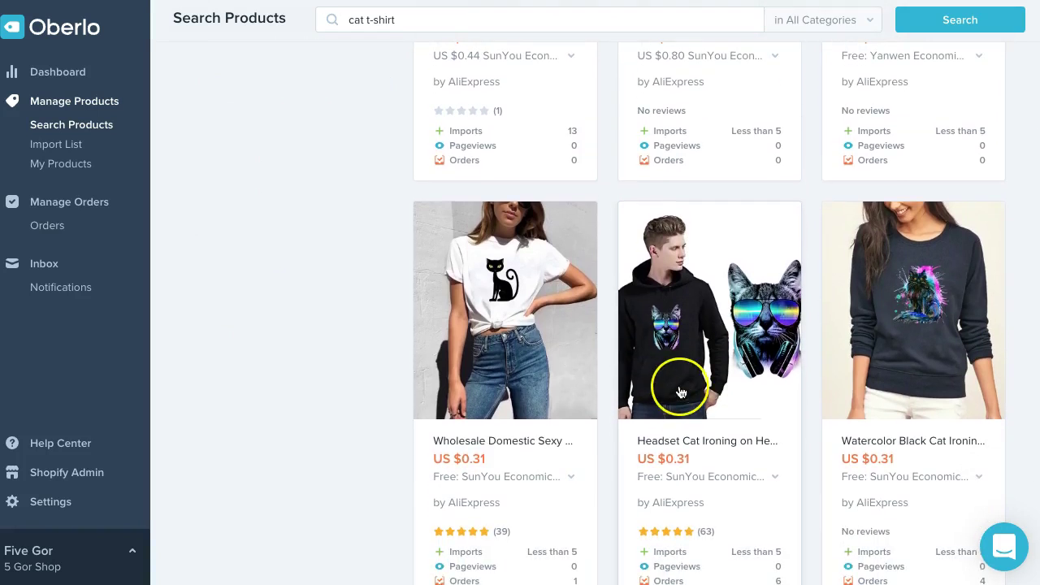
{"action": "scroll", "coordinate": [679, 388], "scroll_direction": "down", "scroll_amount": 1}
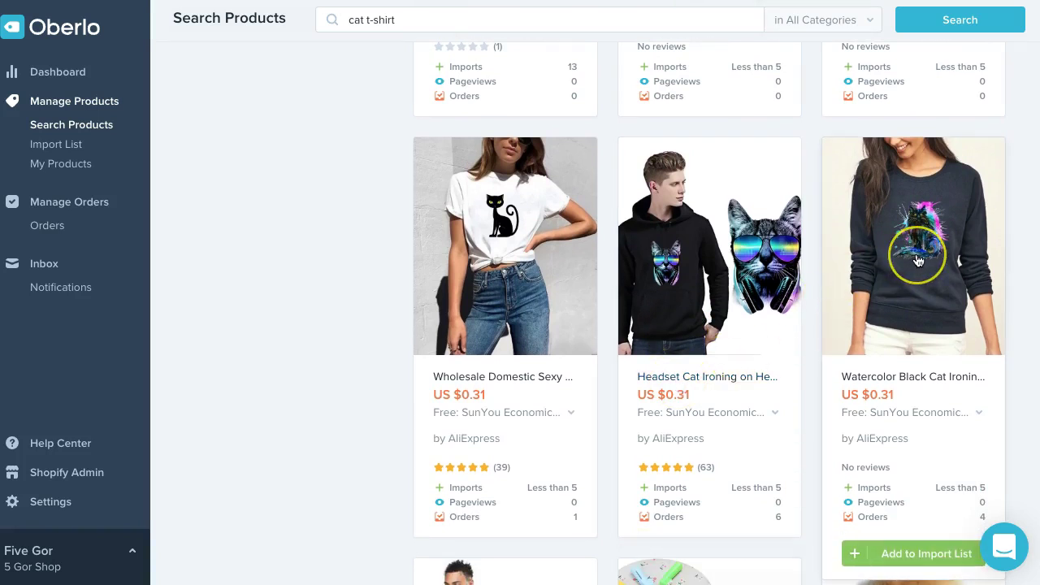
{"action": "scroll", "coordinate": [918, 260], "scroll_direction": "down", "scroll_amount": 3}
{"action": "scroll", "coordinate": [918, 260], "scroll_direction": "up", "scroll_amount": 2}
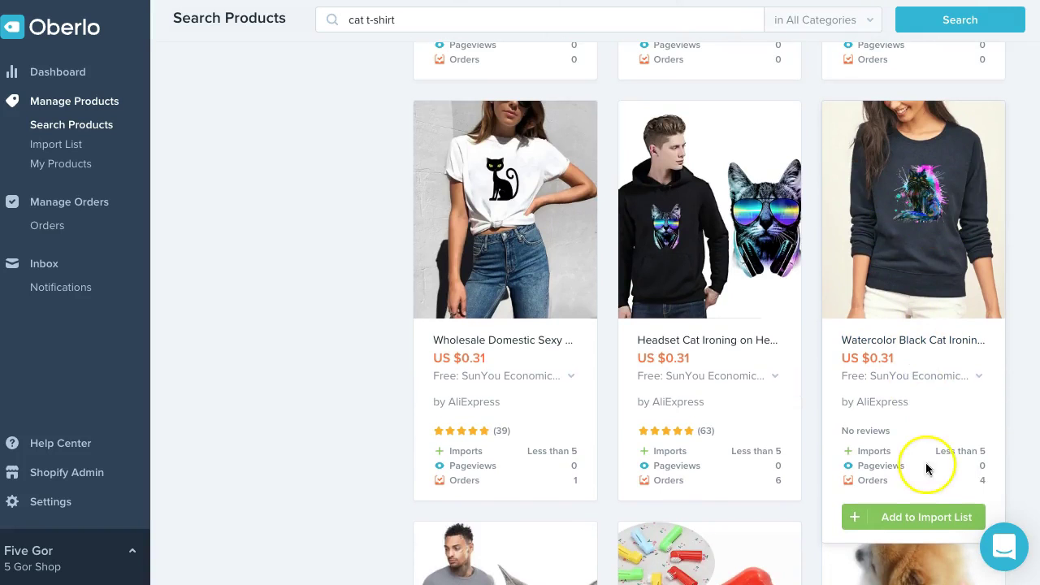
{"action": "left_click", "coordinate": [920, 520]}
{"action": "left_click", "coordinate": [882, 528]}
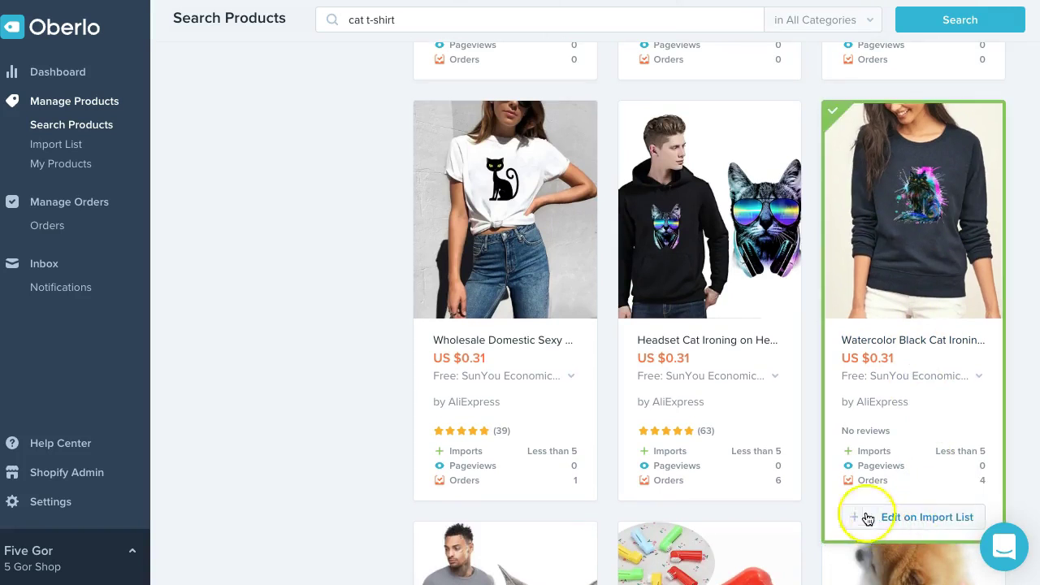
Open the import list and assign the black cat product to the Clothes collection, leaving its tags empty
{"action": "left_click", "coordinate": [68, 147]}
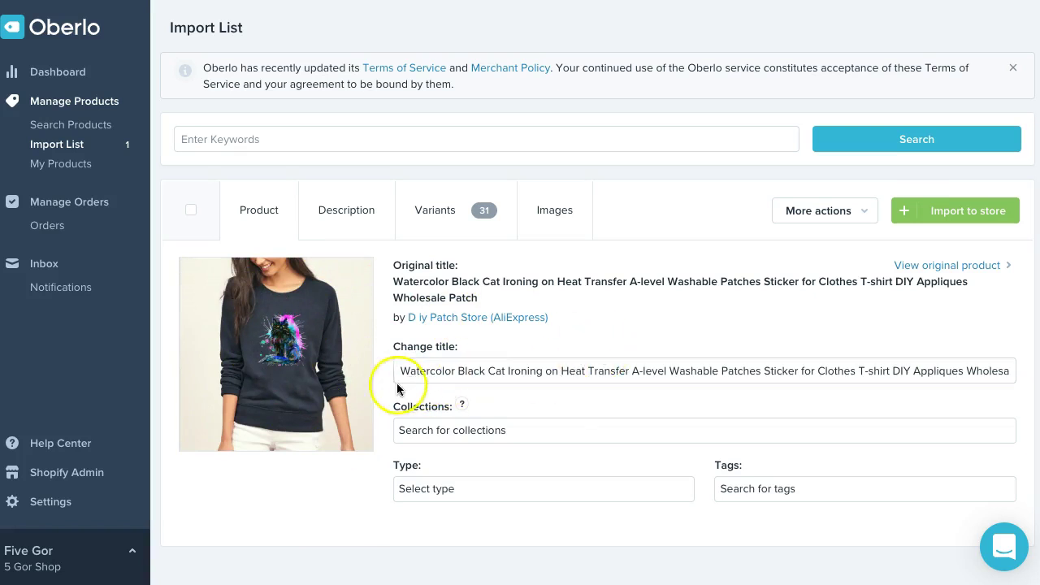
{"action": "left_click", "coordinate": [530, 432]}
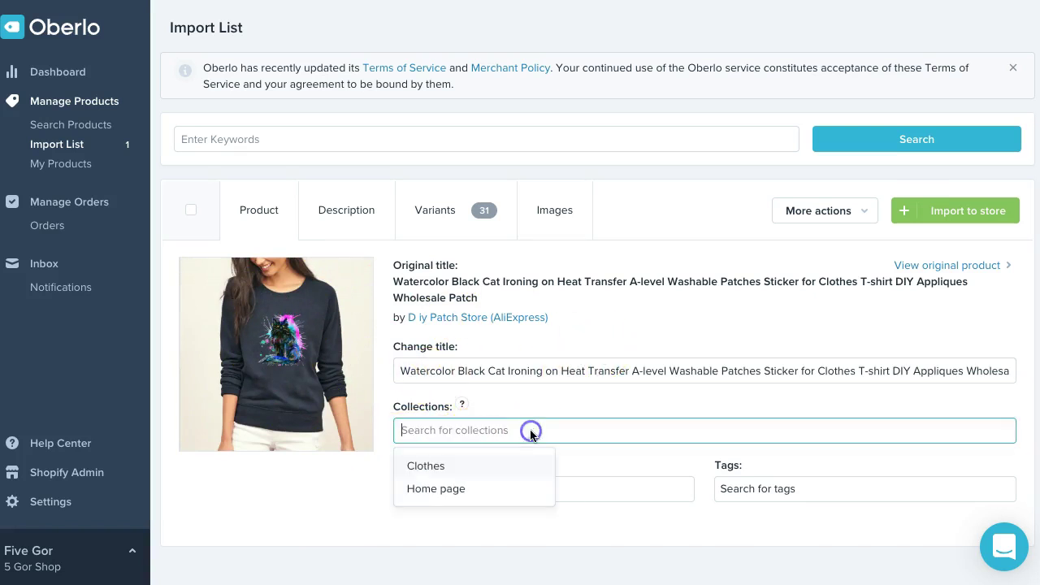
{"action": "left_click", "coordinate": [428, 469]}
{"action": "left_click", "coordinate": [351, 480]}
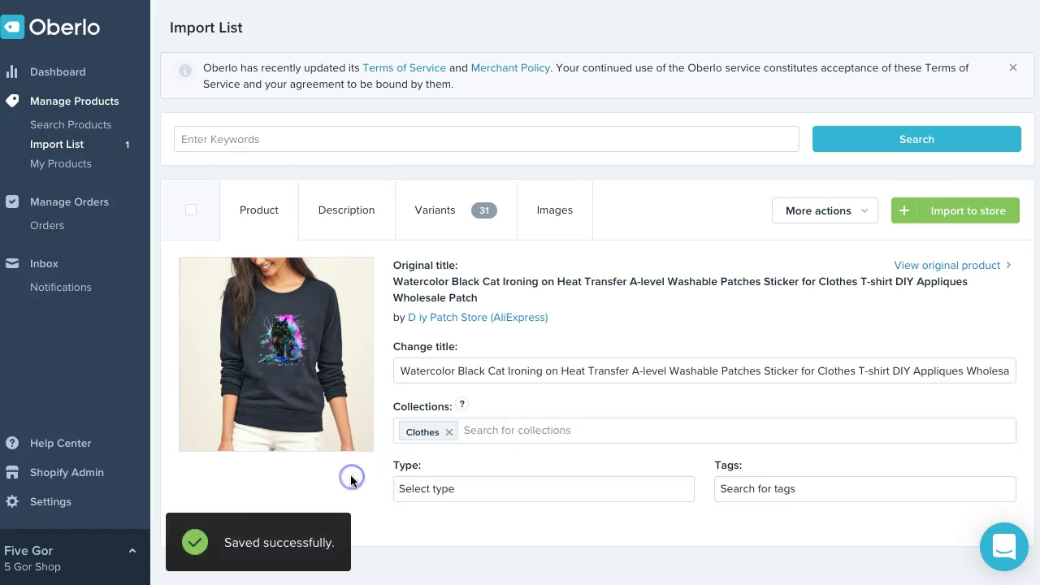
{"action": "left_click", "coordinate": [778, 490]}
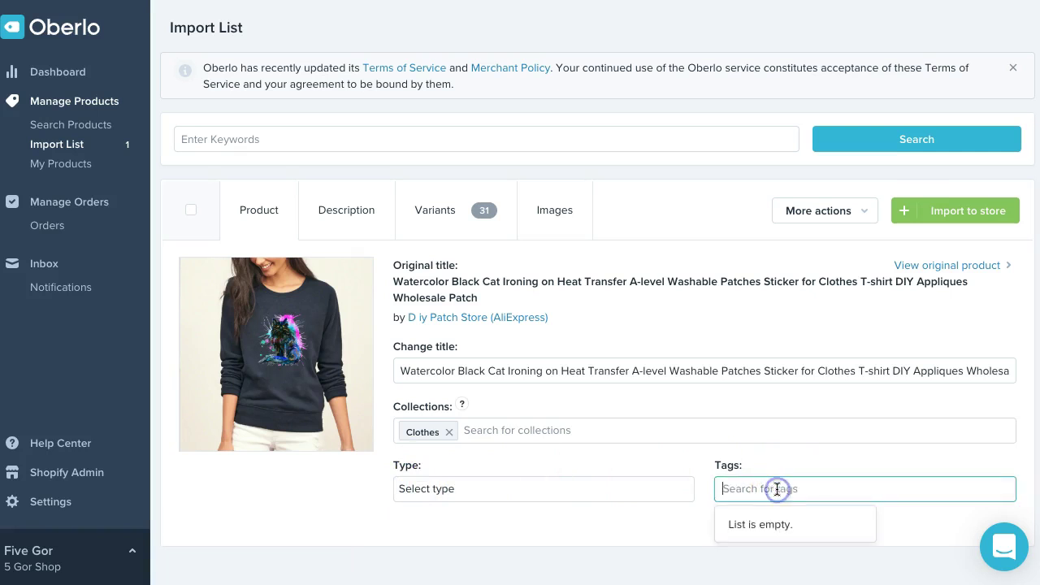
{"action": "left_click", "coordinate": [592, 535]}
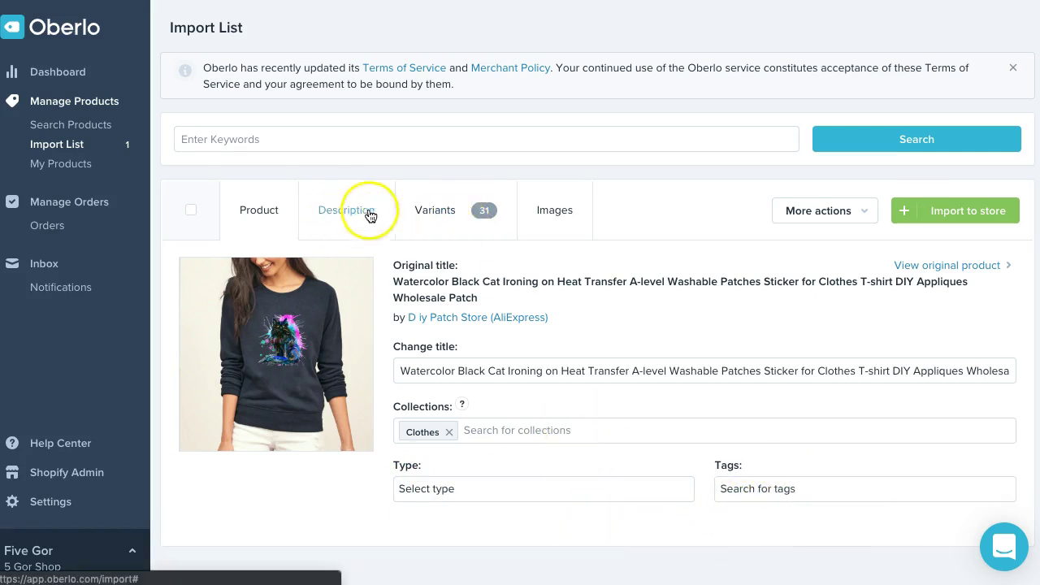
Exclude the picture 12, picture 13, picture 5 and picture 6 variants of the black cat product from the import
{"action": "left_click", "coordinate": [426, 215]}
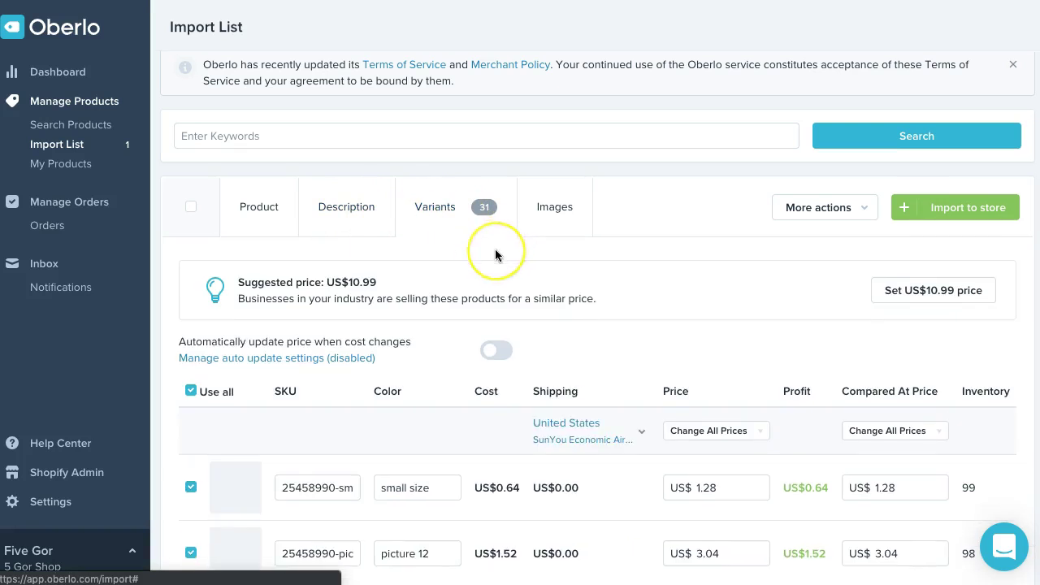
{"action": "scroll", "coordinate": [495, 251], "scroll_direction": "down", "scroll_amount": 3}
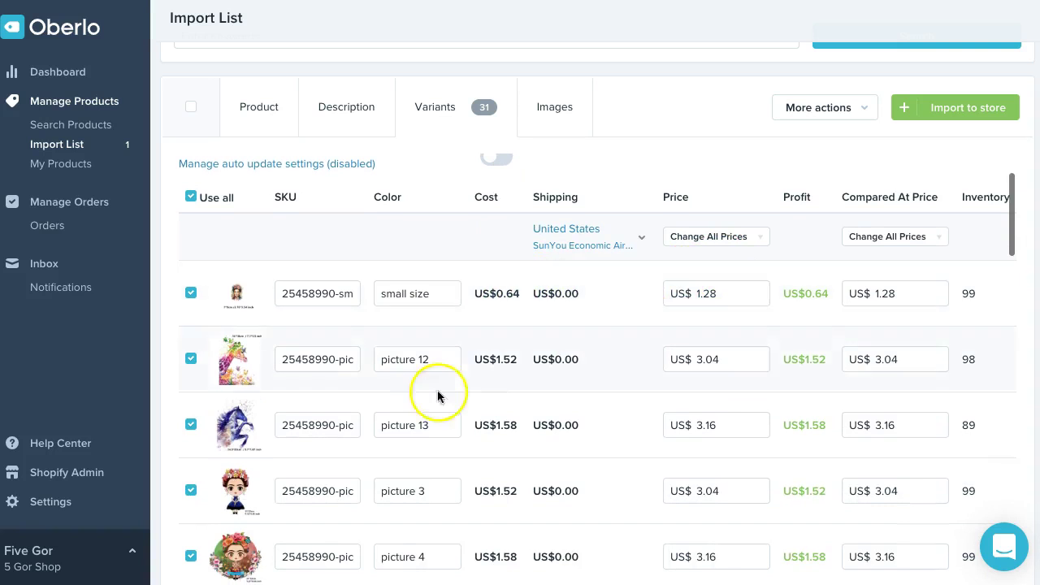
{"action": "scroll", "coordinate": [239, 425], "scroll_direction": "down", "scroll_amount": 4}
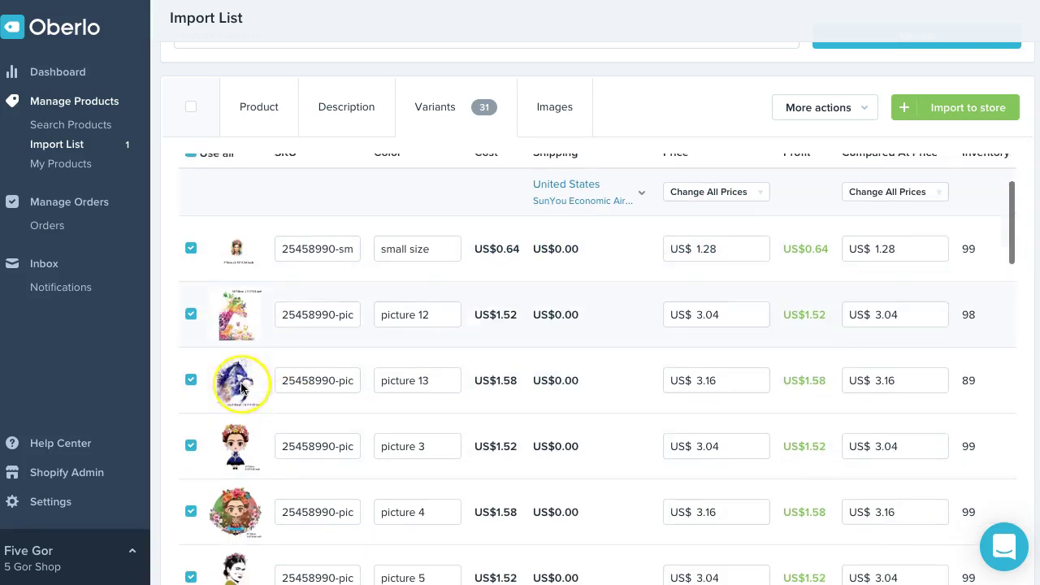
{"action": "scroll", "coordinate": [241, 389], "scroll_direction": "up", "scroll_amount": 2}
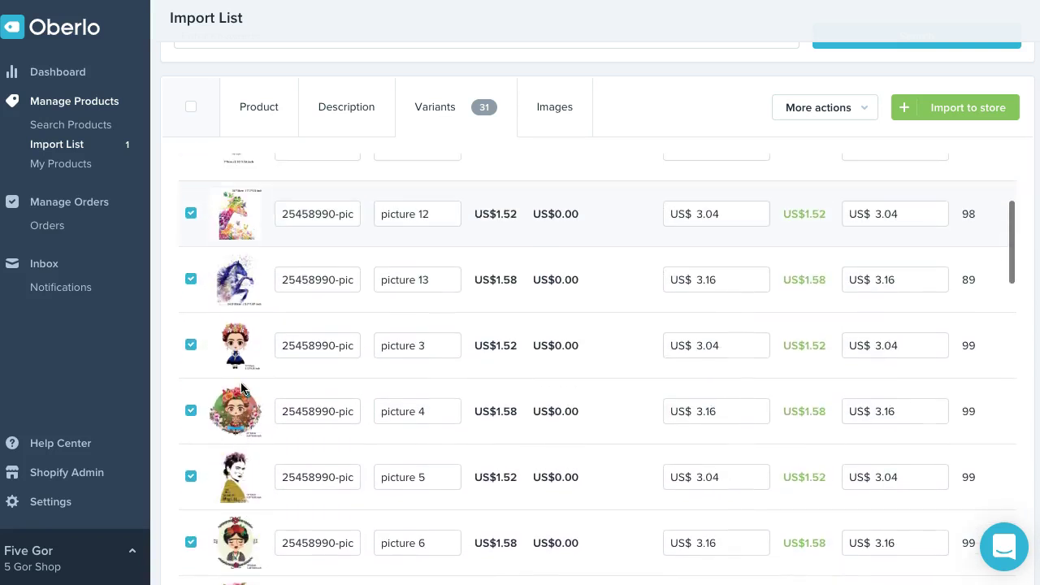
{"action": "scroll", "coordinate": [242, 388], "scroll_direction": "up", "scroll_amount": 2}
{"action": "left_click", "coordinate": [191, 417]}
{"action": "left_click", "coordinate": [191, 352]}
{"action": "scroll", "coordinate": [251, 399], "scroll_direction": "down", "scroll_amount": 4}
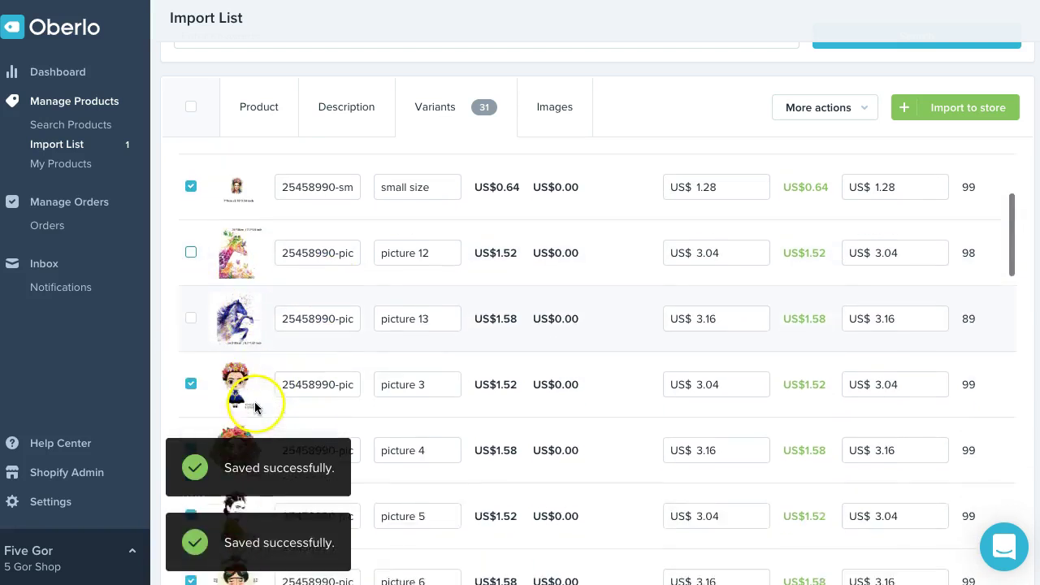
{"action": "left_click", "coordinate": [191, 332]}
{"action": "left_click", "coordinate": [191, 397]}
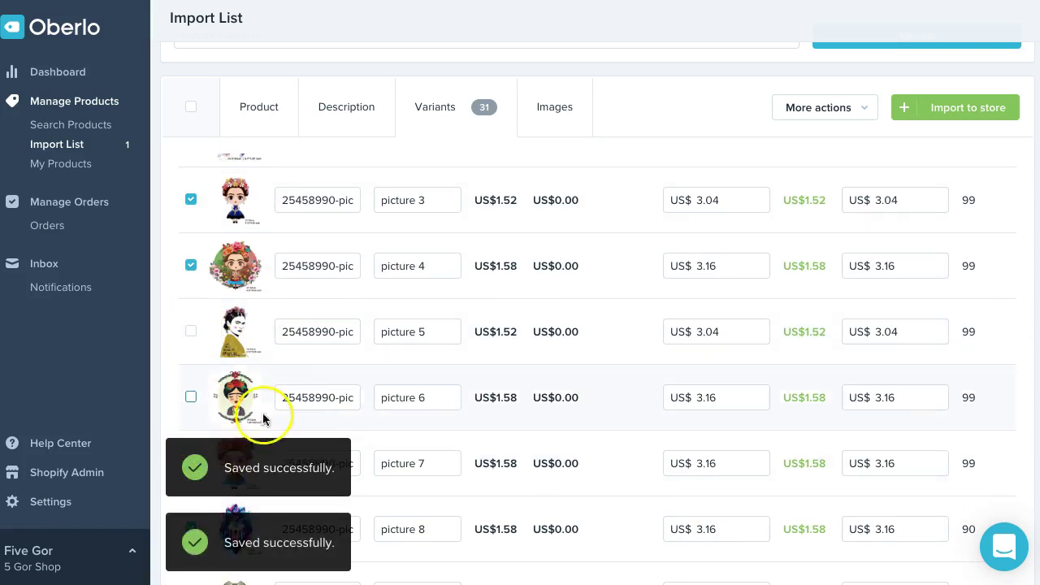
Exclude the picture 8, picture 9, as picture and picture 14 variants from the import
{"action": "scroll", "coordinate": [309, 394], "scroll_direction": "down", "scroll_amount": 3}
{"action": "left_click", "coordinate": [191, 346]}
{"action": "left_click", "coordinate": [191, 412]}
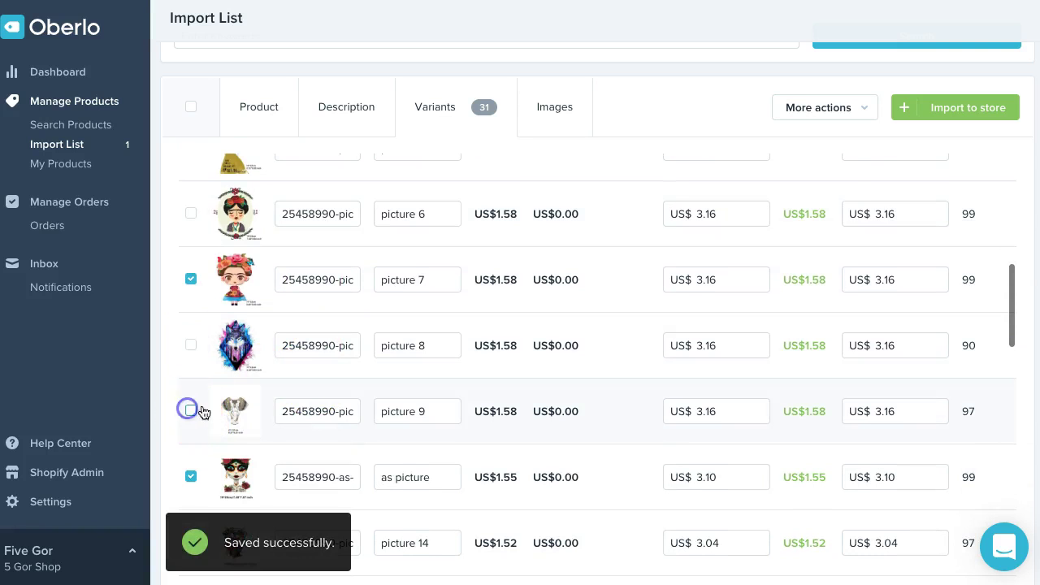
{"action": "scroll", "coordinate": [267, 399], "scroll_direction": "down", "scroll_amount": 3}
{"action": "left_click", "coordinate": [191, 303]}
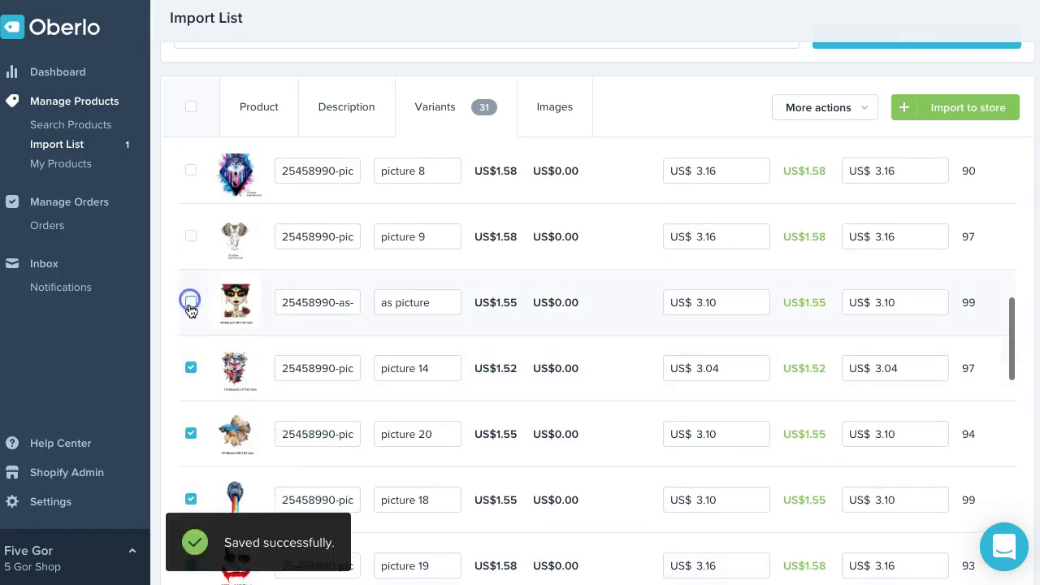
{"action": "scroll", "coordinate": [191, 309], "scroll_direction": "down", "scroll_amount": 1}
{"action": "left_click", "coordinate": [189, 318]}
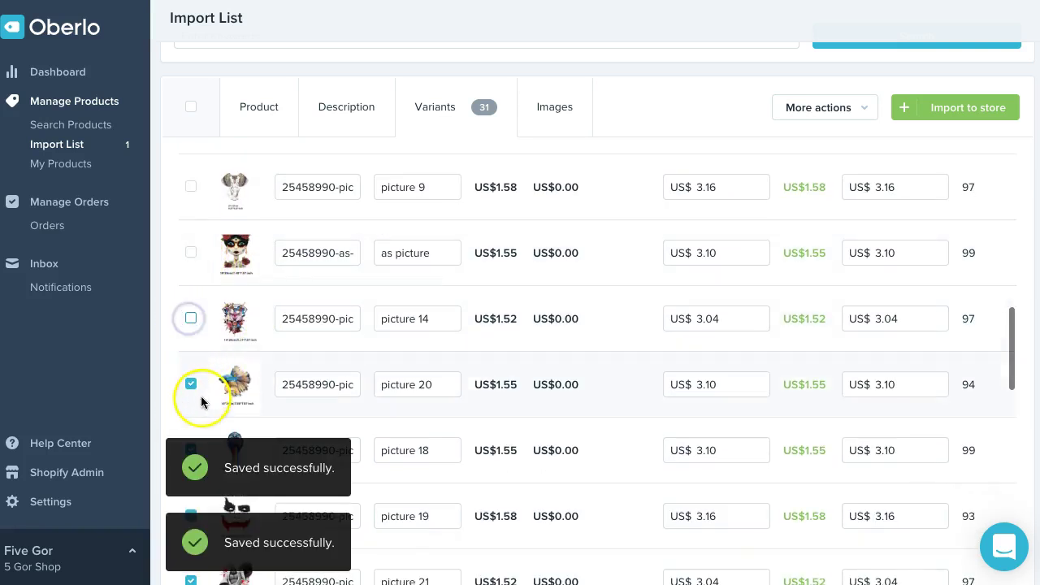
Exclude the picture 18, picture 19 and picture 21 variants from the import
{"action": "scroll", "coordinate": [201, 411], "scroll_direction": "down", "scroll_amount": 2}
{"action": "left_click", "coordinate": [191, 314]}
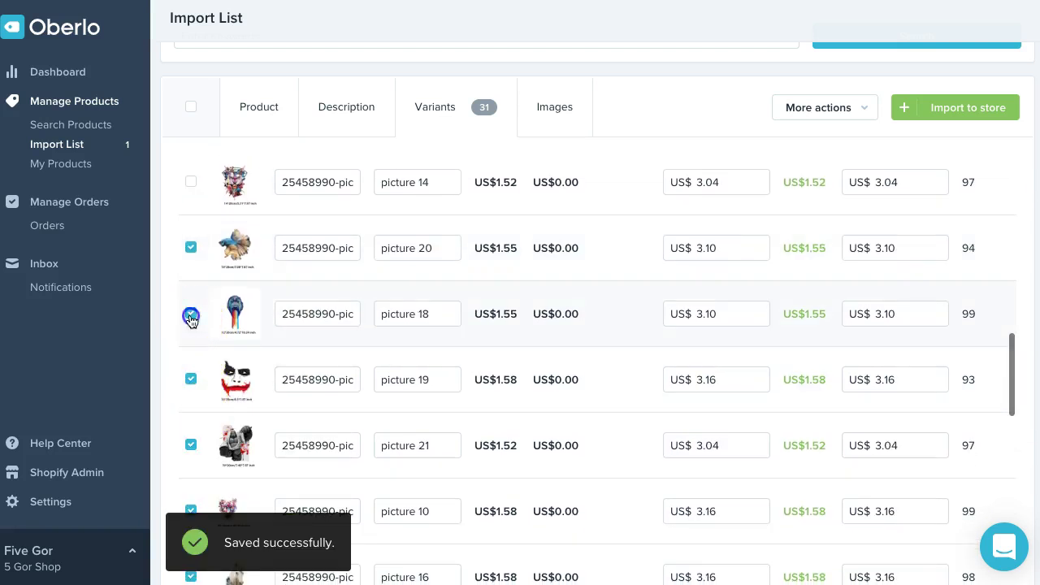
{"action": "left_click", "coordinate": [191, 378]}
{"action": "scroll", "coordinate": [193, 382], "scroll_direction": "down", "scroll_amount": 1}
{"action": "left_click", "coordinate": [191, 373]}
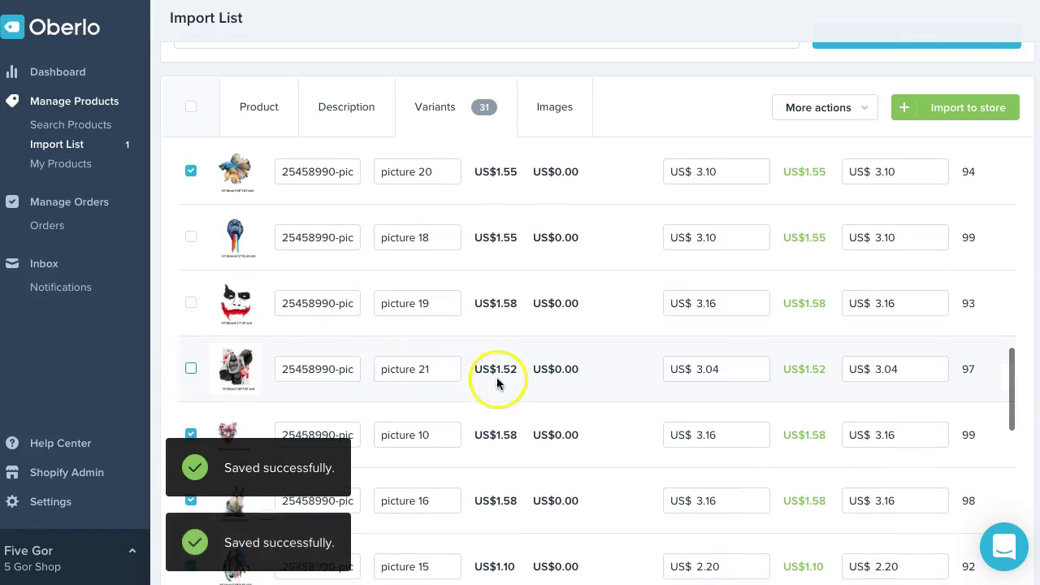
Set a new price of US$ 25.00 for all variants of the black cat product
{"action": "scroll", "coordinate": [557, 366], "scroll_direction": "up", "scroll_amount": 10}
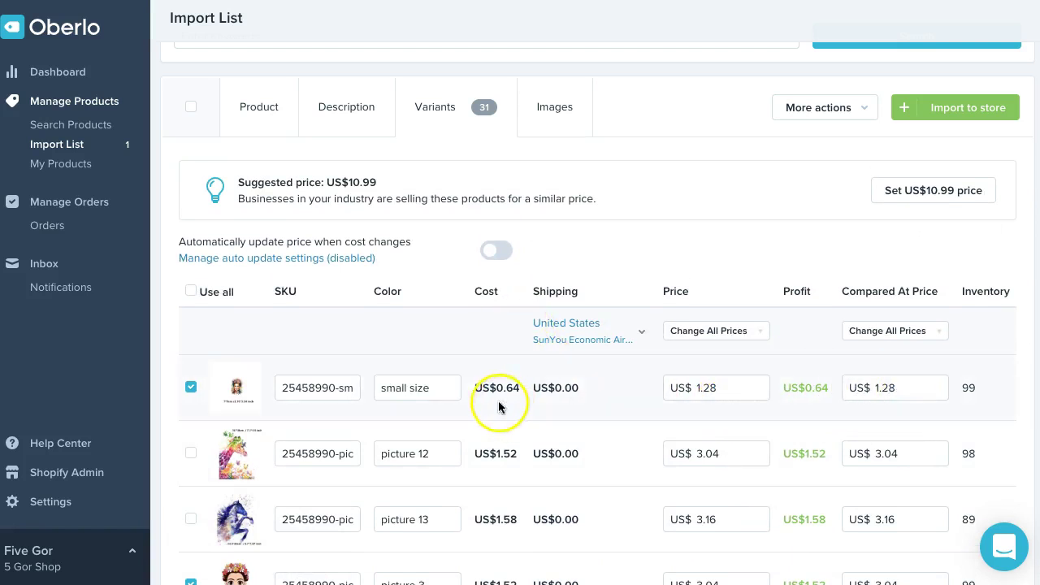
{"action": "left_click", "coordinate": [725, 335]}
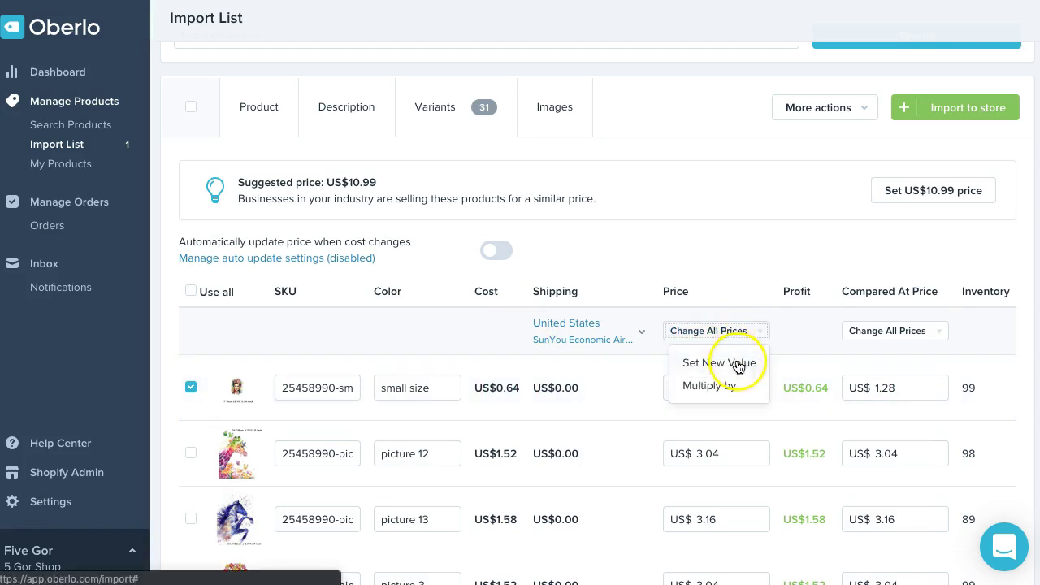
{"action": "left_click", "coordinate": [740, 366]}
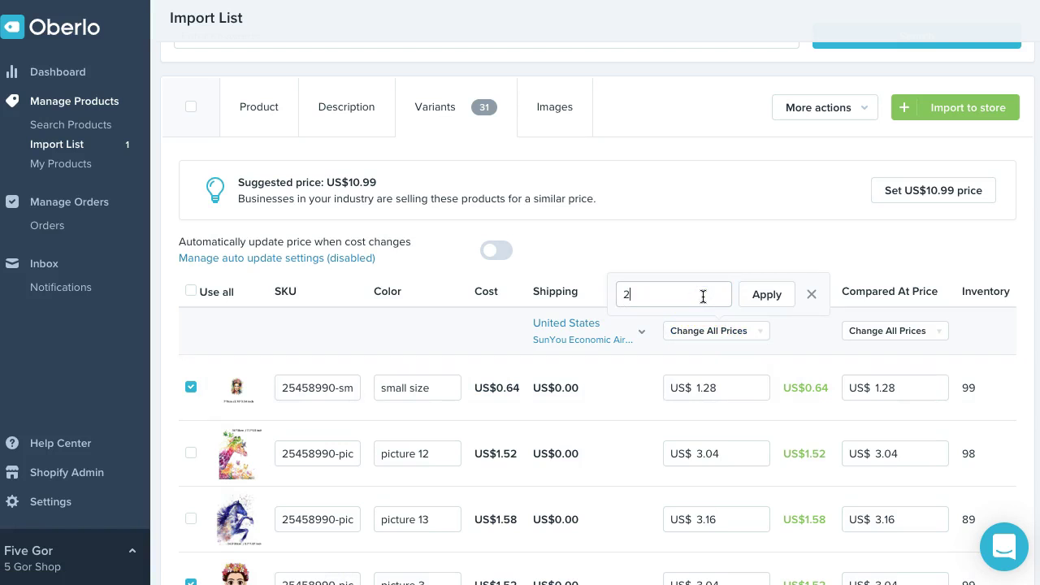
{"action": "left_click", "coordinate": [768, 295]}
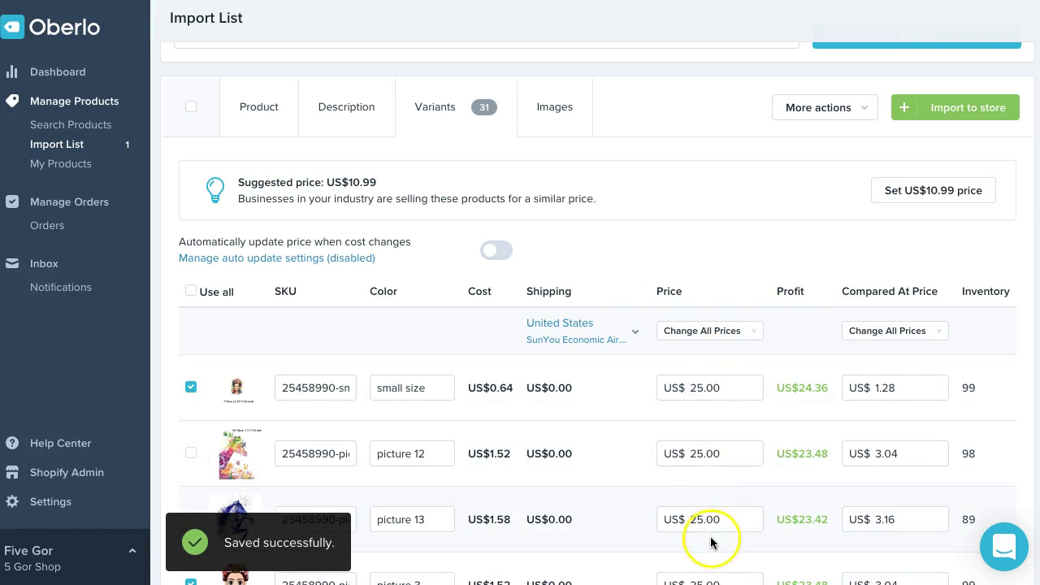
{"action": "scroll", "coordinate": [723, 536], "scroll_direction": "down", "scroll_amount": 1}
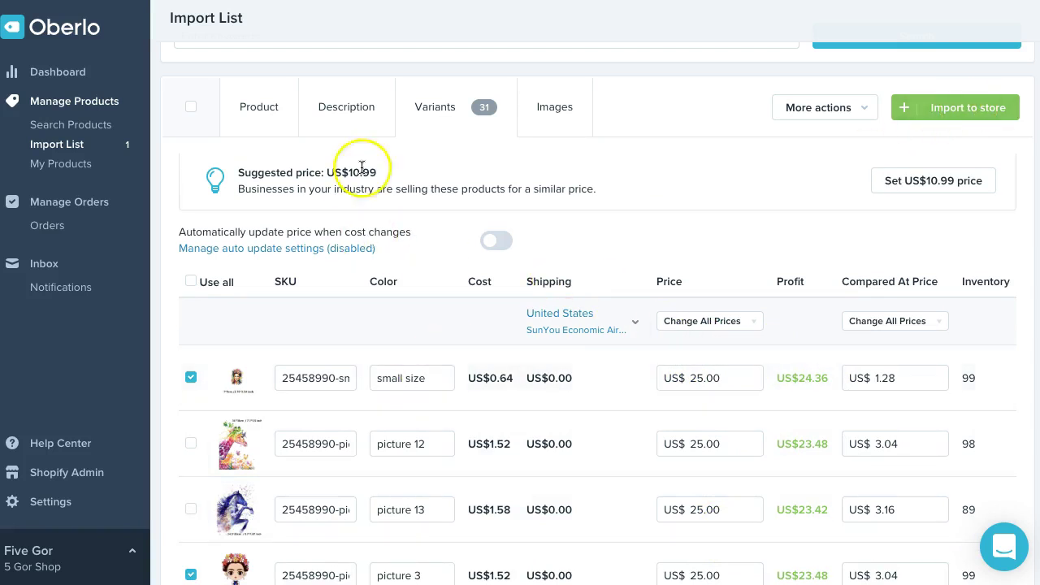
Look through the product images selected for import and view the online store from the Shopify admin
{"action": "left_click", "coordinate": [553, 118]}
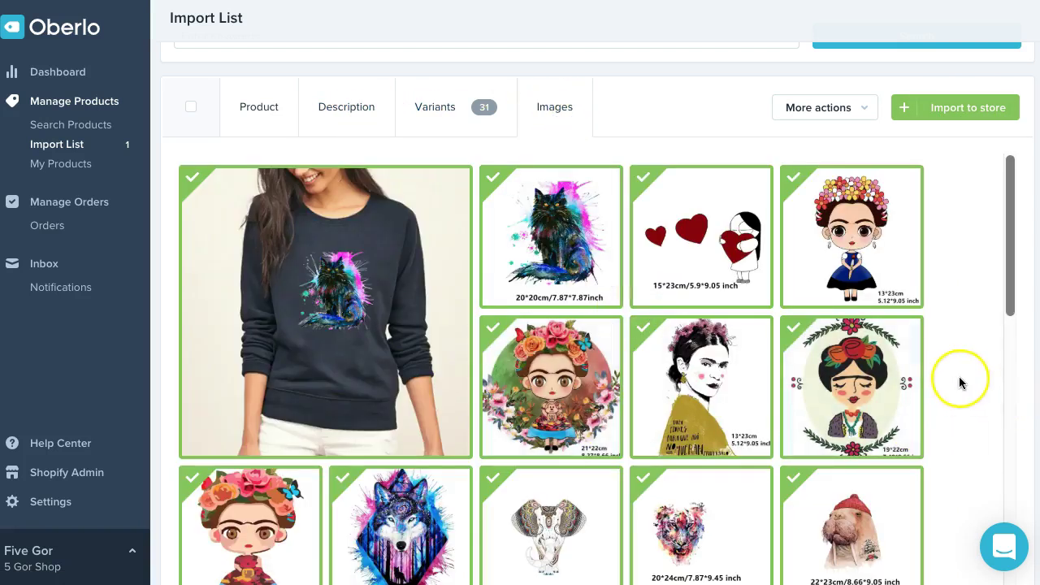
{"action": "scroll", "coordinate": [958, 380], "scroll_direction": "down", "scroll_amount": 1}
{"action": "scroll", "coordinate": [959, 382], "scroll_direction": "down", "scroll_amount": 3}
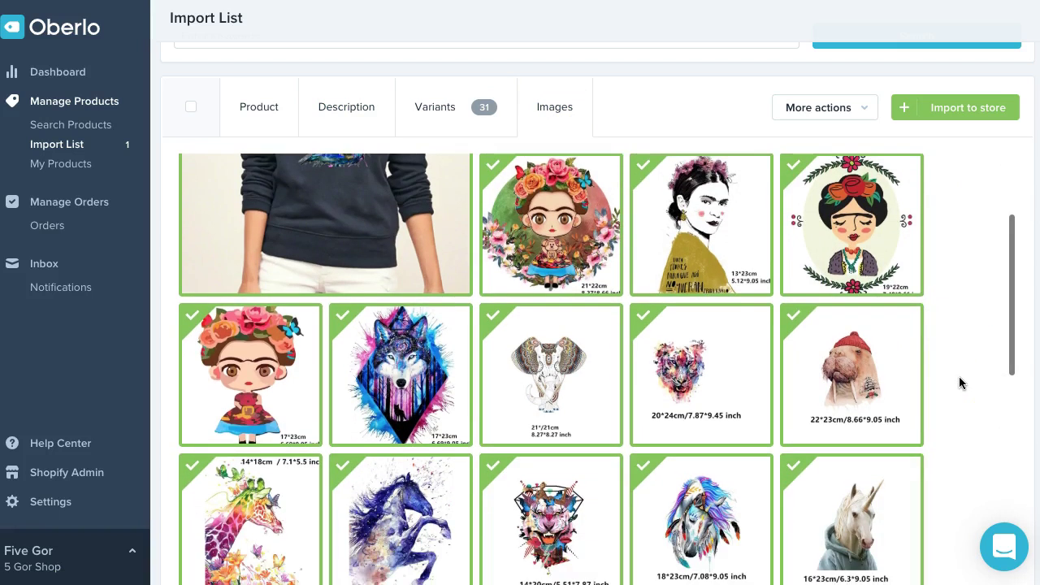
{"action": "scroll", "coordinate": [959, 384], "scroll_direction": "down", "scroll_amount": 6}
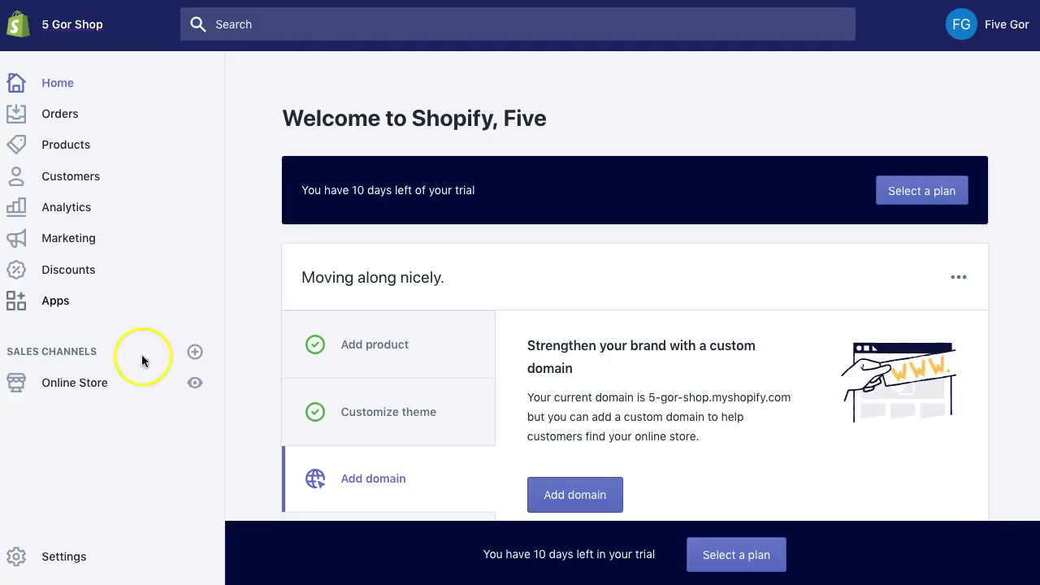
{"action": "left_click", "coordinate": [197, 386]}
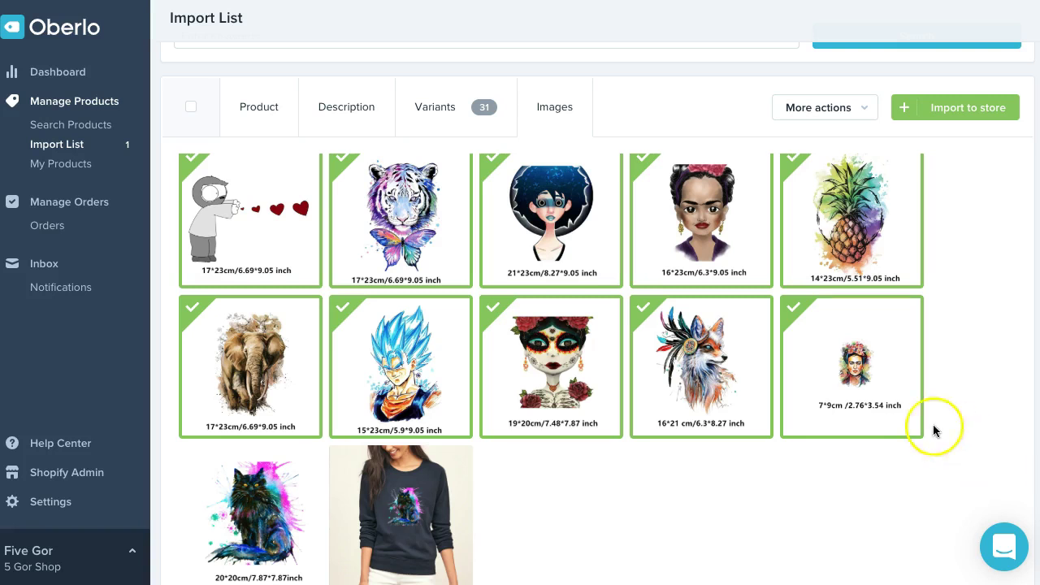
{"action": "scroll", "coordinate": [932, 413], "scroll_direction": "up", "scroll_amount": 3}
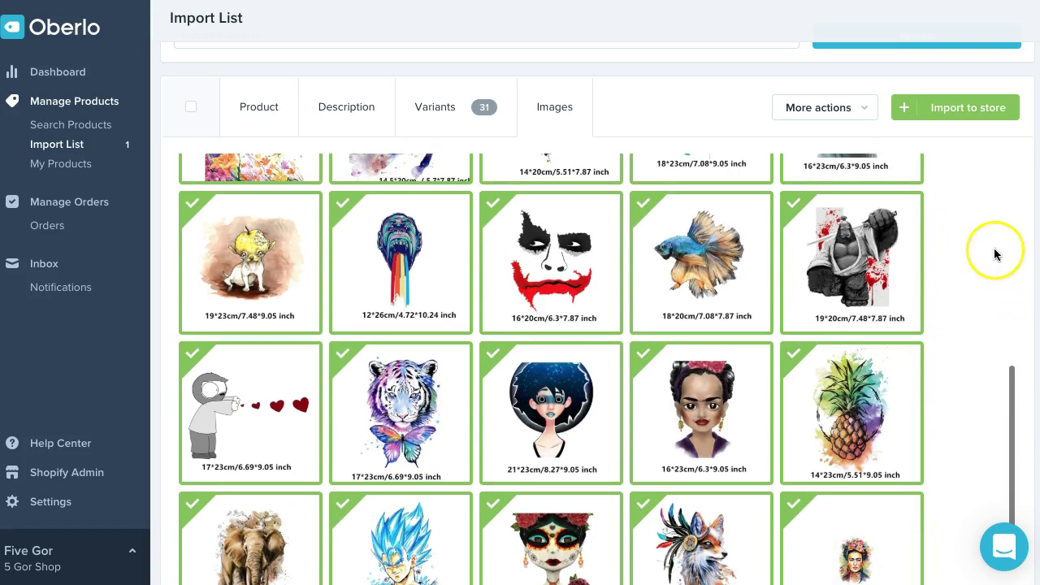
Import the black cat product to the store, then switch to the Shopify admin and open the list of all products
{"action": "left_click", "coordinate": [965, 108]}
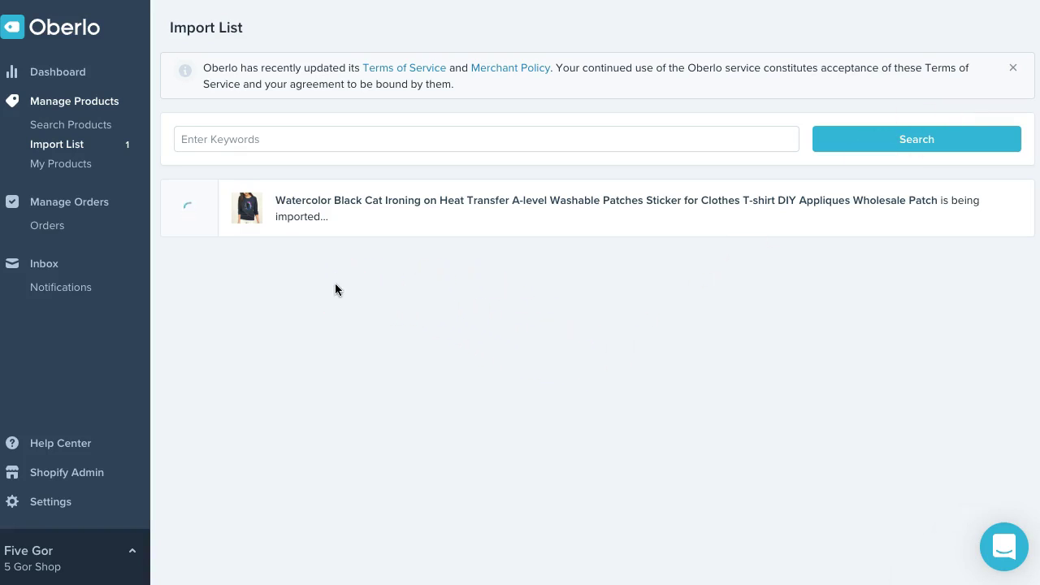
{"action": "left_click", "coordinate": [403, 249]}
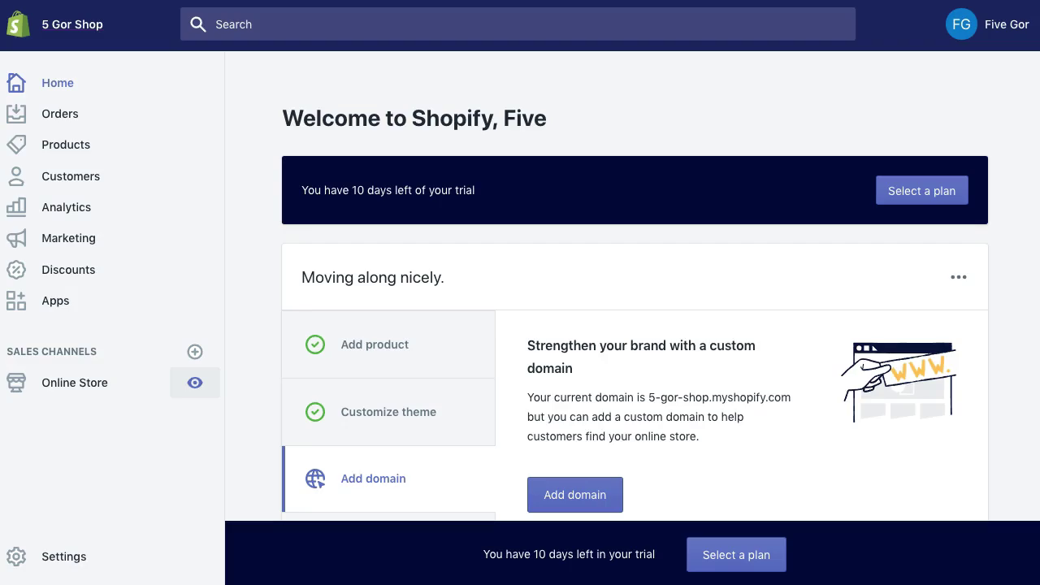
{"action": "left_click", "coordinate": [80, 147]}
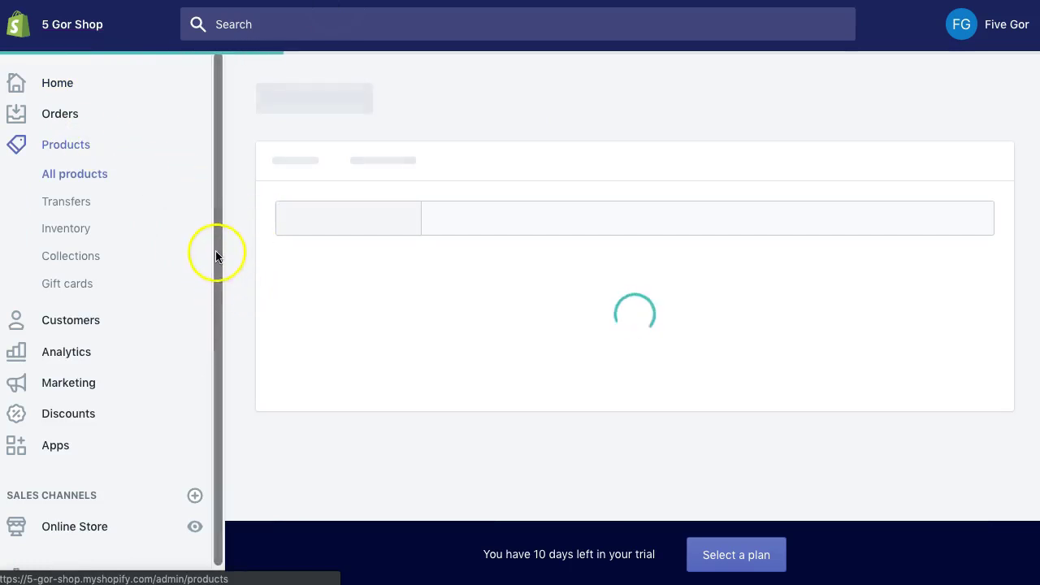
Open the Watercolor Black Cat product from the product list and review its description, images, collection, variants and search engine listing preview
{"action": "scroll", "coordinate": [238, 320], "scroll_direction": "down", "scroll_amount": 2}
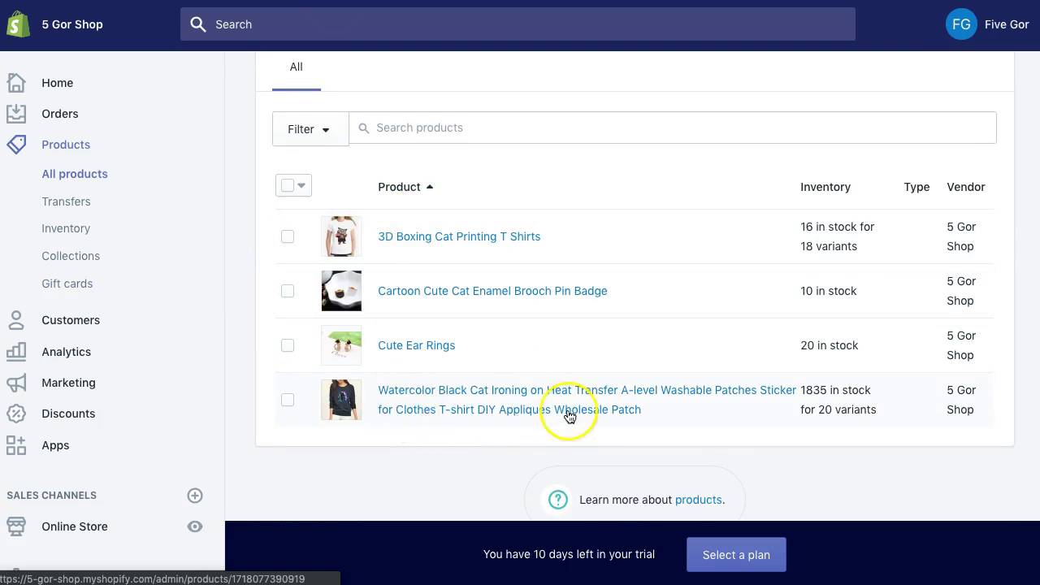
{"action": "left_click", "coordinate": [539, 397]}
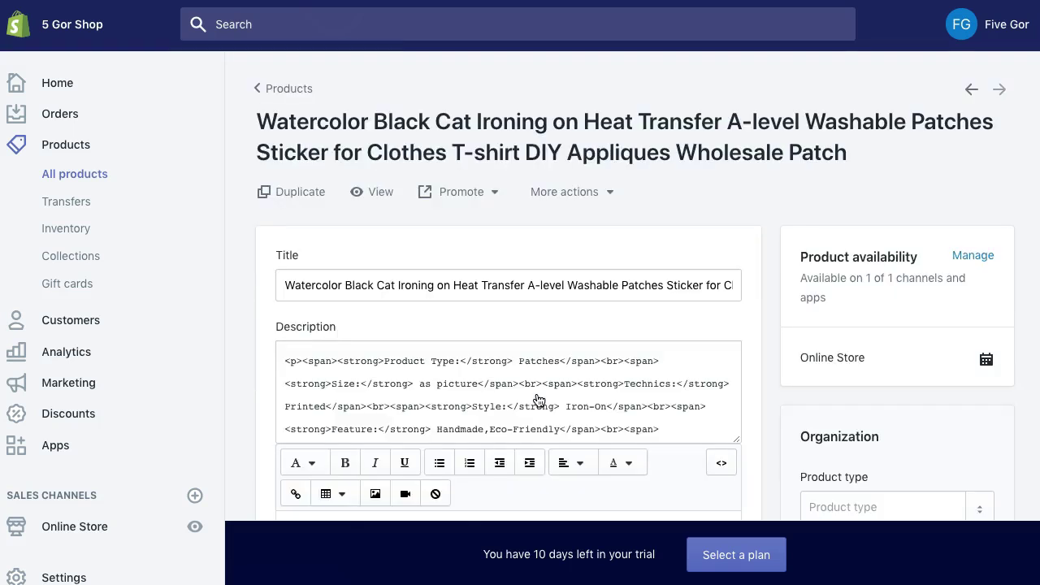
{"action": "scroll", "coordinate": [772, 310], "scroll_direction": "down", "scroll_amount": 4}
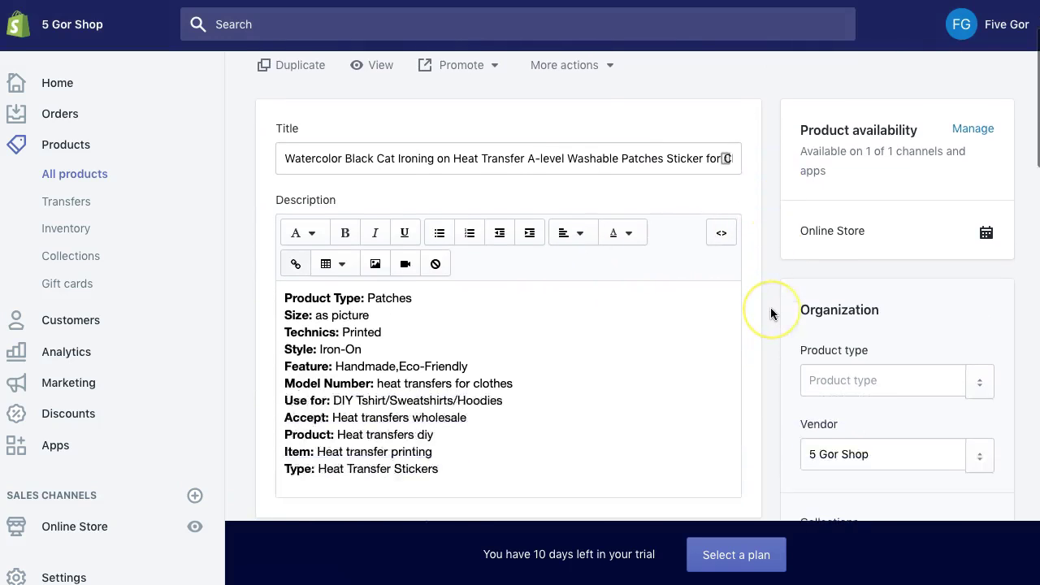
{"action": "scroll", "coordinate": [483, 413], "scroll_direction": "down", "scroll_amount": 2}
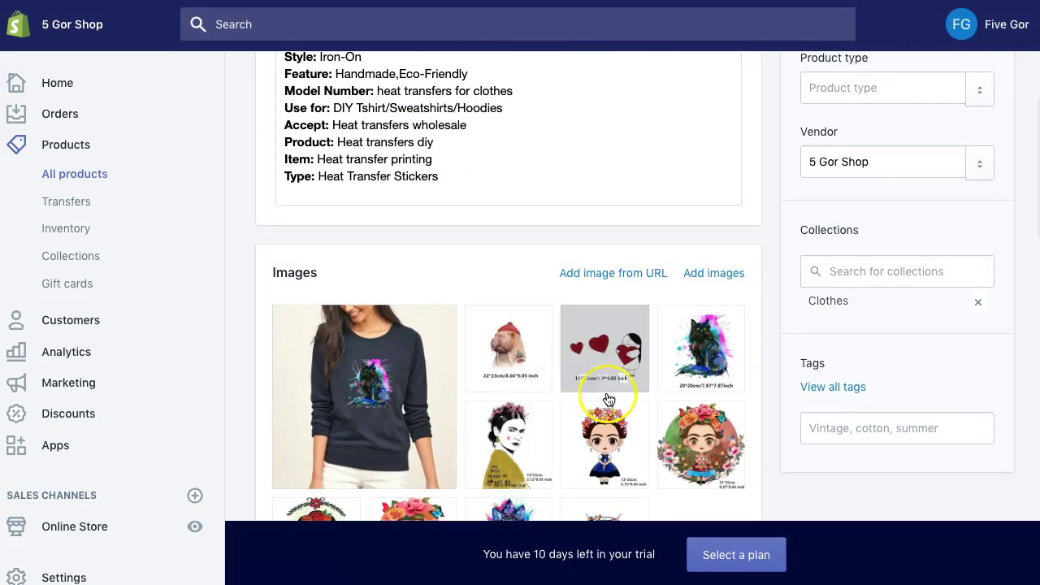
{"action": "scroll", "coordinate": [609, 394], "scroll_direction": "down", "scroll_amount": 4}
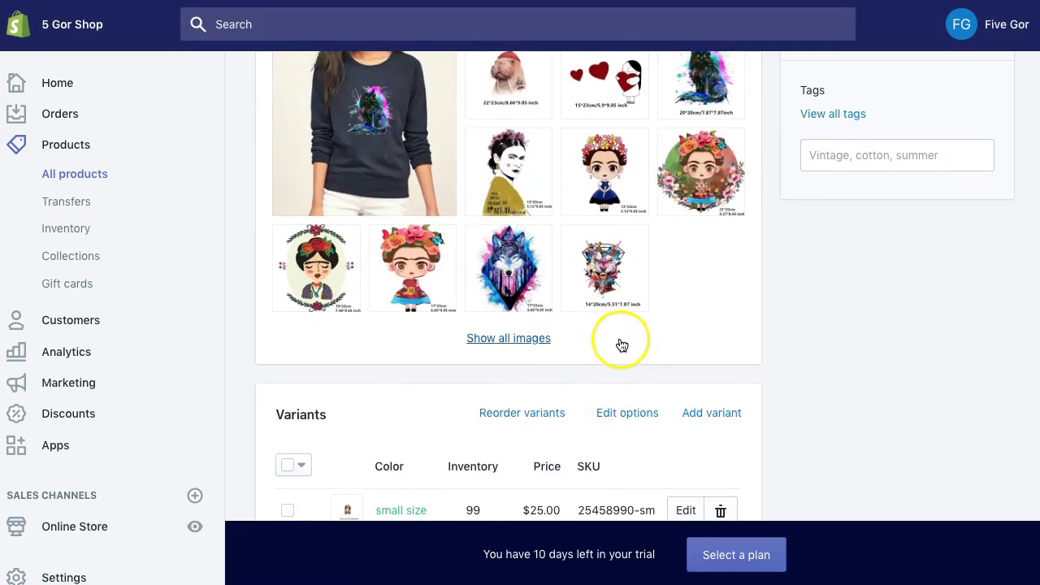
{"action": "scroll", "coordinate": [620, 341], "scroll_direction": "down", "scroll_amount": 2}
{"action": "scroll", "coordinate": [446, 425], "scroll_direction": "down", "scroll_amount": 3}
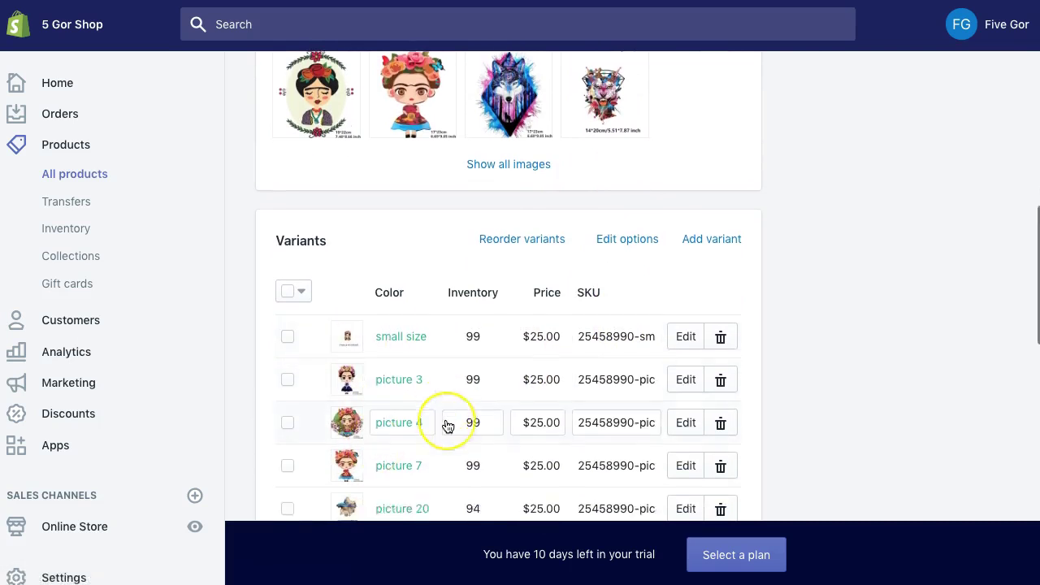
{"action": "scroll", "coordinate": [446, 425], "scroll_direction": "down", "scroll_amount": 5}
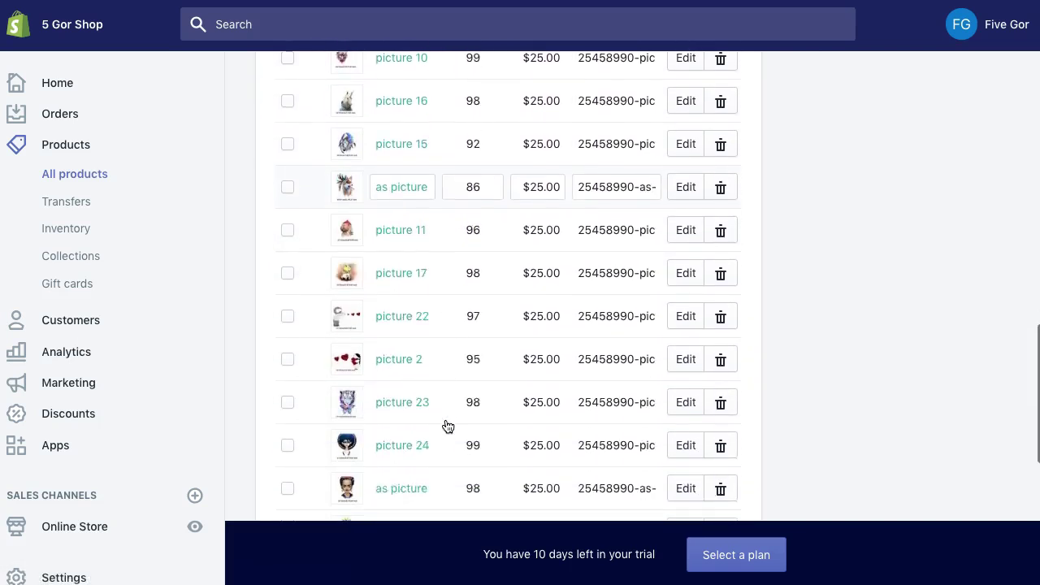
{"action": "scroll", "coordinate": [405, 436], "scroll_direction": "down", "scroll_amount": 2}
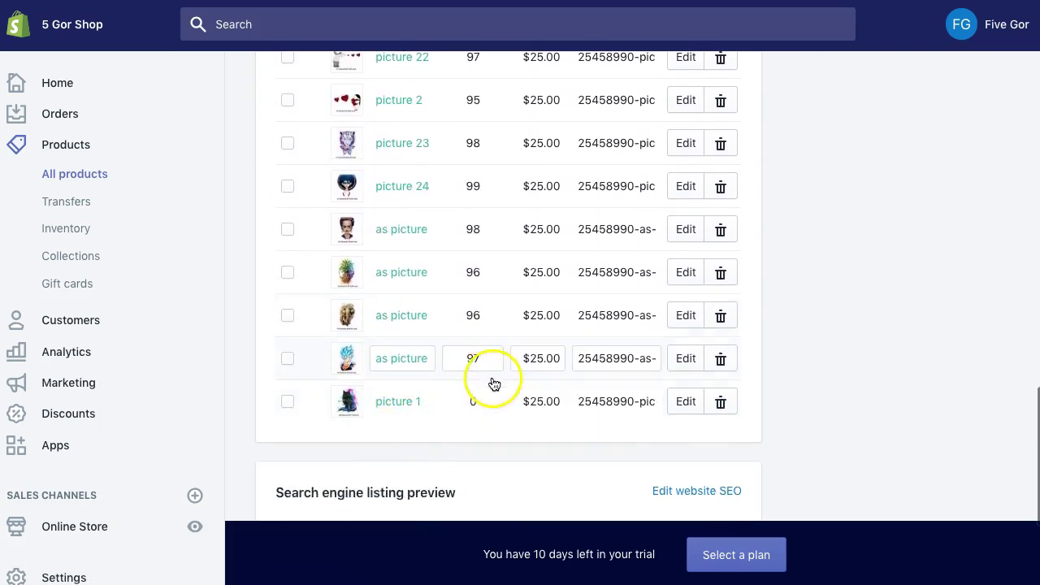
{"action": "scroll", "coordinate": [406, 316], "scroll_direction": "down", "scroll_amount": 3}
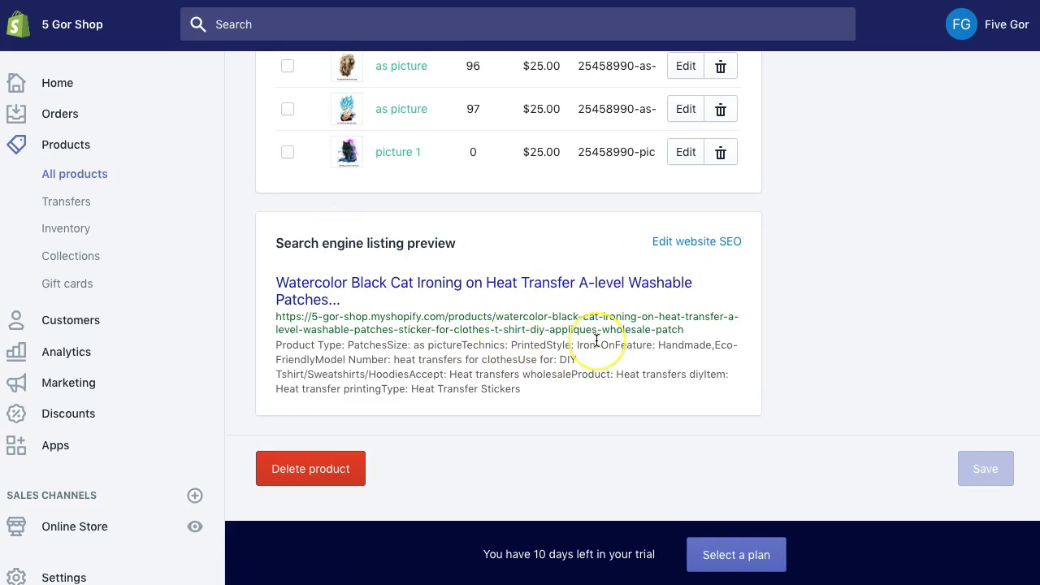
{"action": "scroll", "coordinate": [596, 340], "scroll_direction": "up", "scroll_amount": 15}
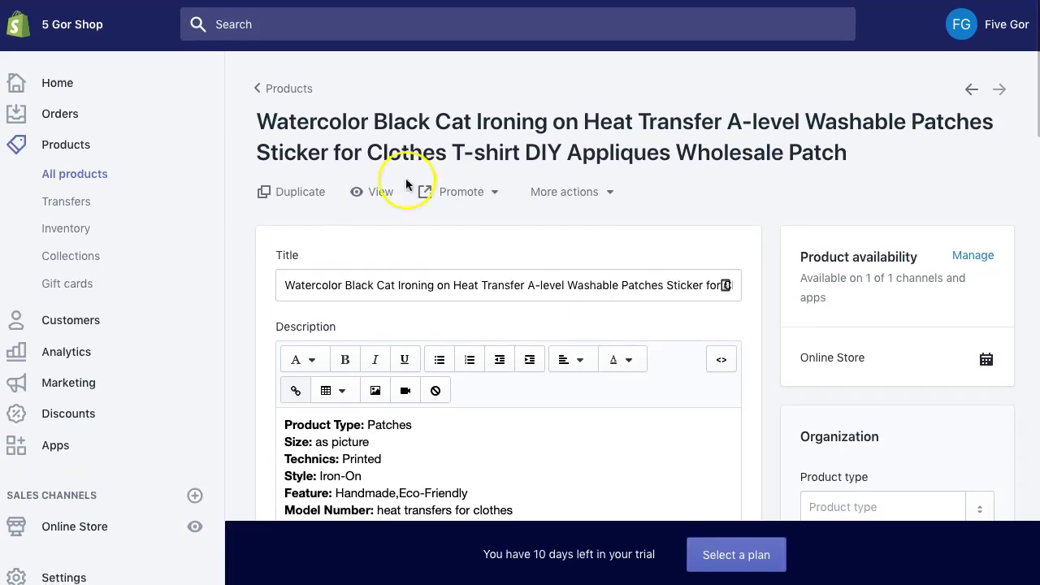
View the black cat product in the online store and check its walrus, hearts and black cat images and its Color options
{"action": "left_click", "coordinate": [366, 192]}
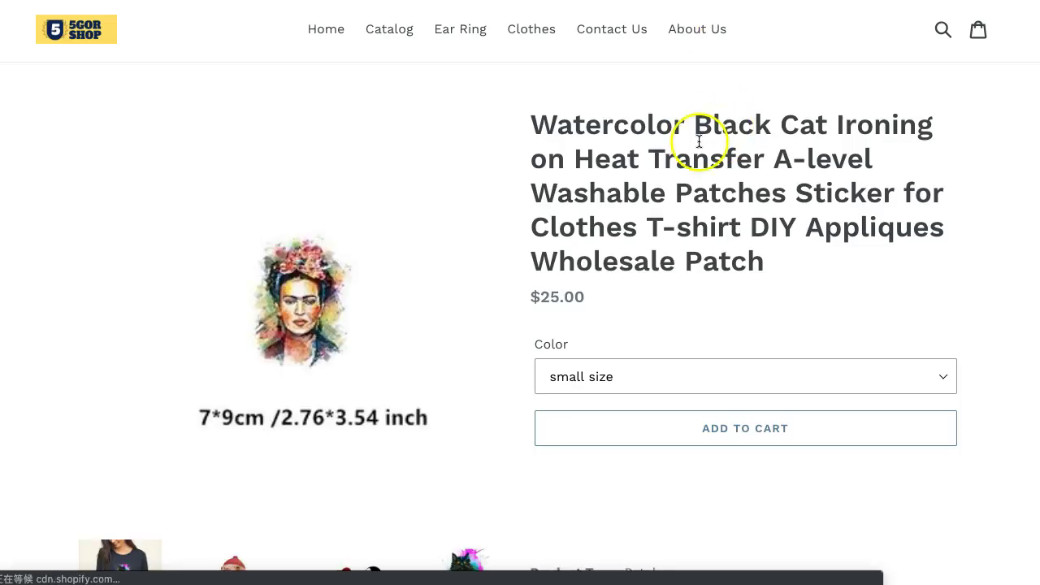
{"action": "scroll", "coordinate": [835, 293], "scroll_direction": "down", "scroll_amount": 1}
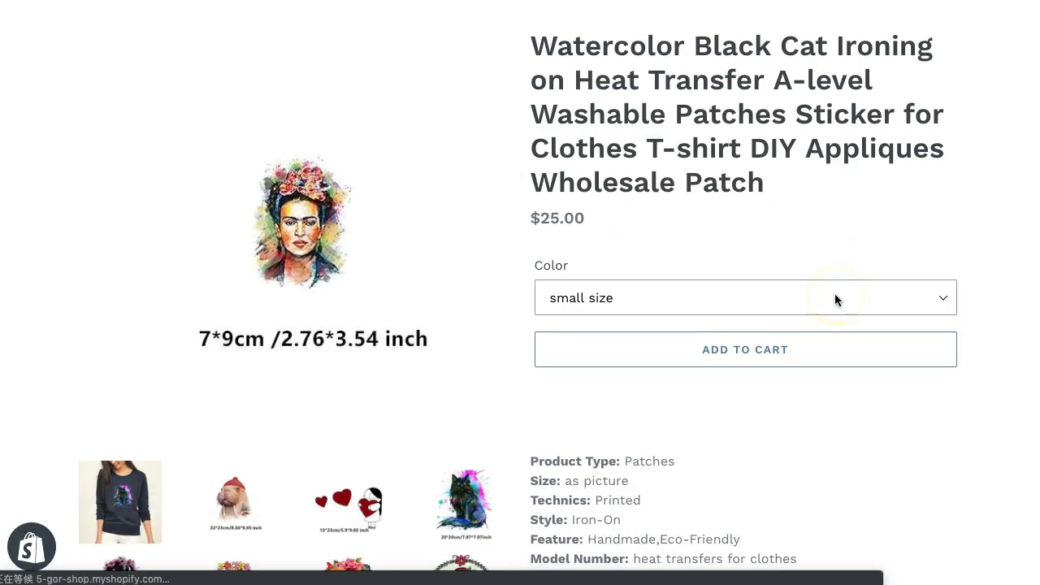
{"action": "left_click", "coordinate": [234, 504]}
{"action": "left_click", "coordinate": [352, 508]}
{"action": "left_click", "coordinate": [466, 524]}
{"action": "scroll", "coordinate": [476, 447], "scroll_direction": "down", "scroll_amount": 3}
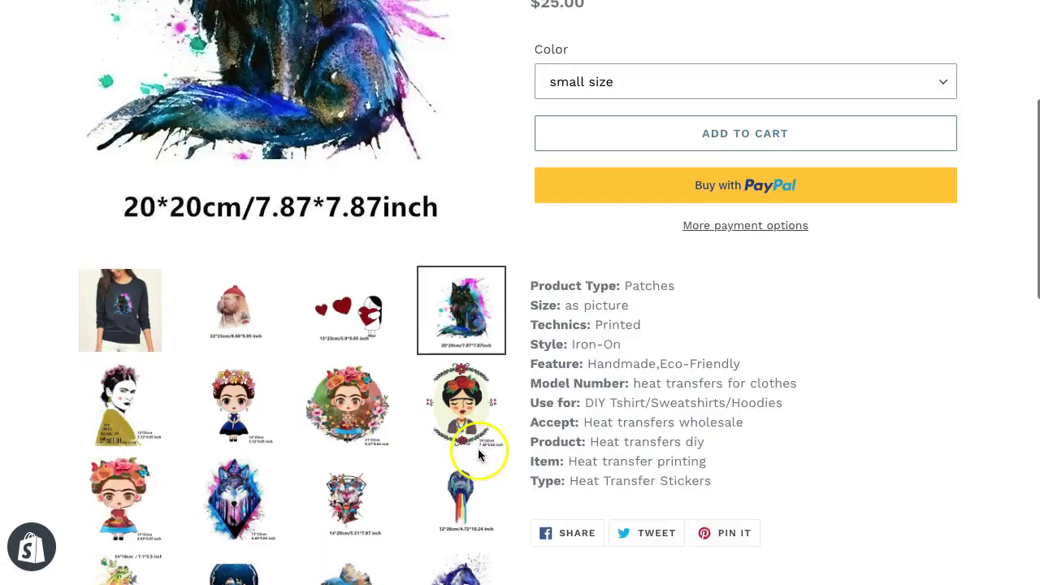
{"action": "scroll", "coordinate": [690, 321], "scroll_direction": "down", "scroll_amount": 5}
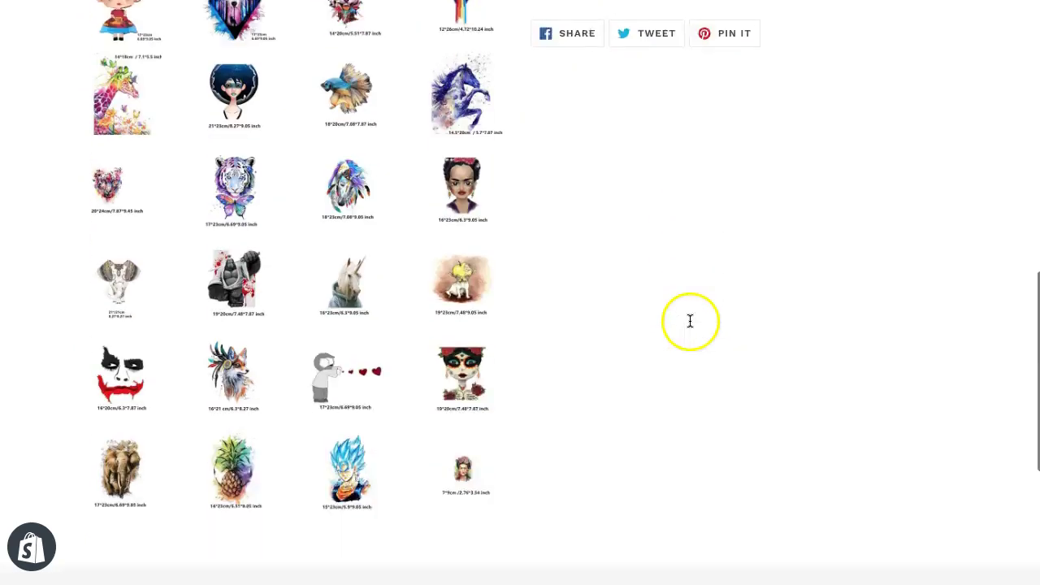
{"action": "scroll", "coordinate": [477, 320], "scroll_direction": "up", "scroll_amount": 10}
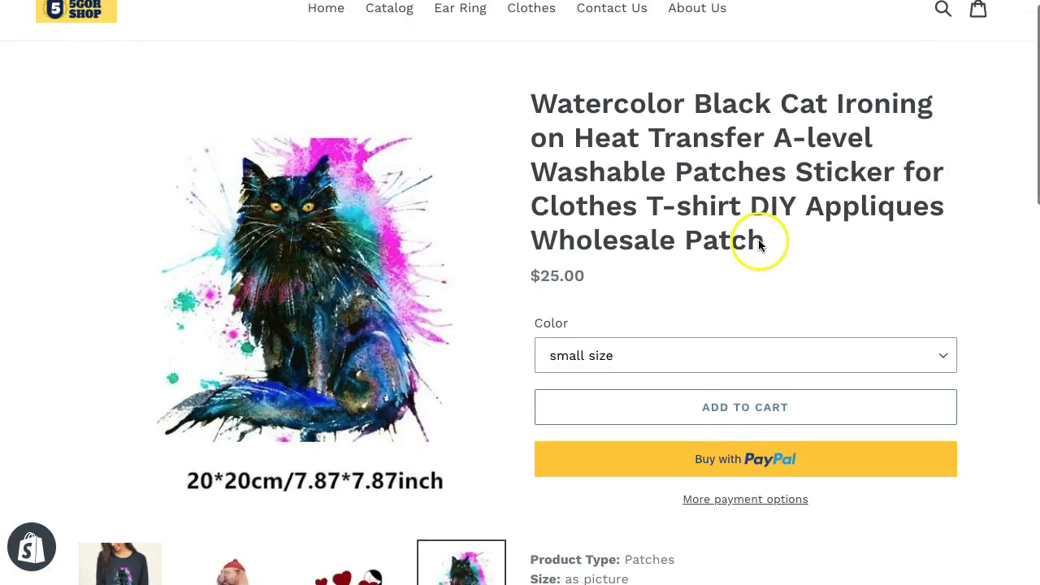
{"action": "left_click", "coordinate": [778, 364]}
{"action": "left_click", "coordinate": [615, 416]}
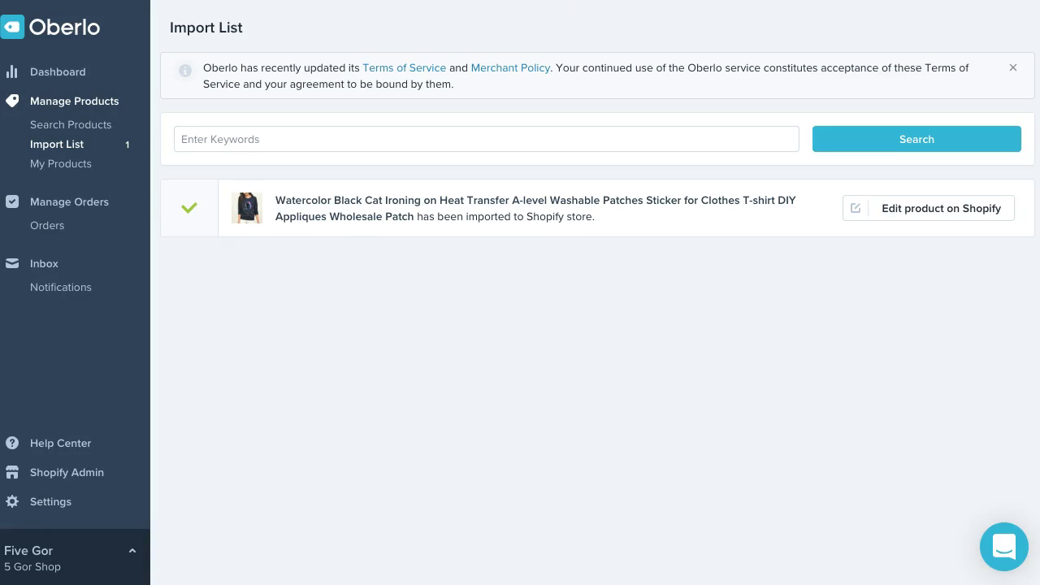
Switch to Oberlo, look through the dashboard's getting-started checklist and overview videos, and open the list of products already in the store
{"action": "left_click", "coordinate": [73, 71]}
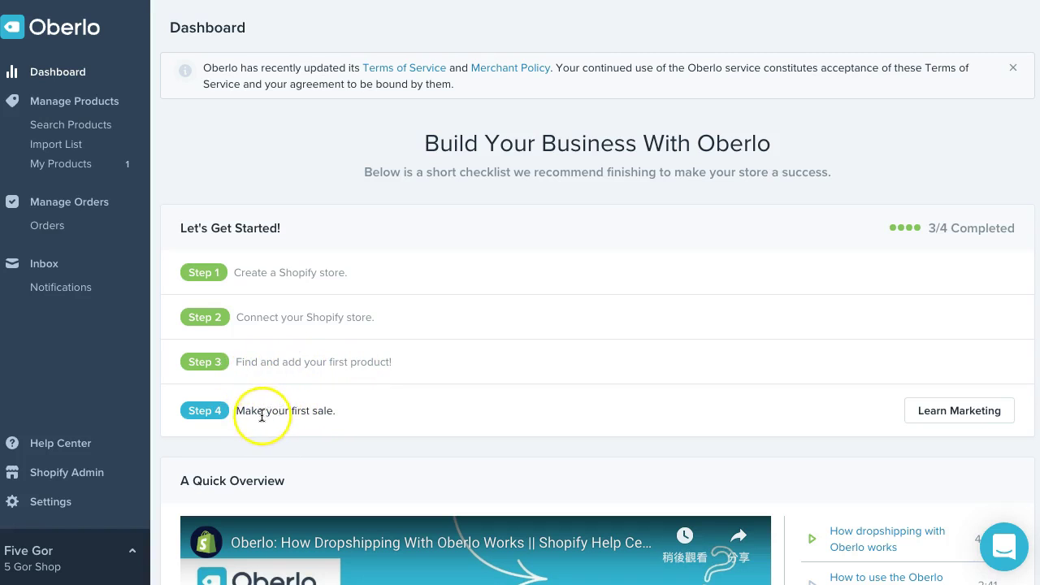
{"action": "scroll", "coordinate": [385, 395], "scroll_direction": "down", "scroll_amount": 2}
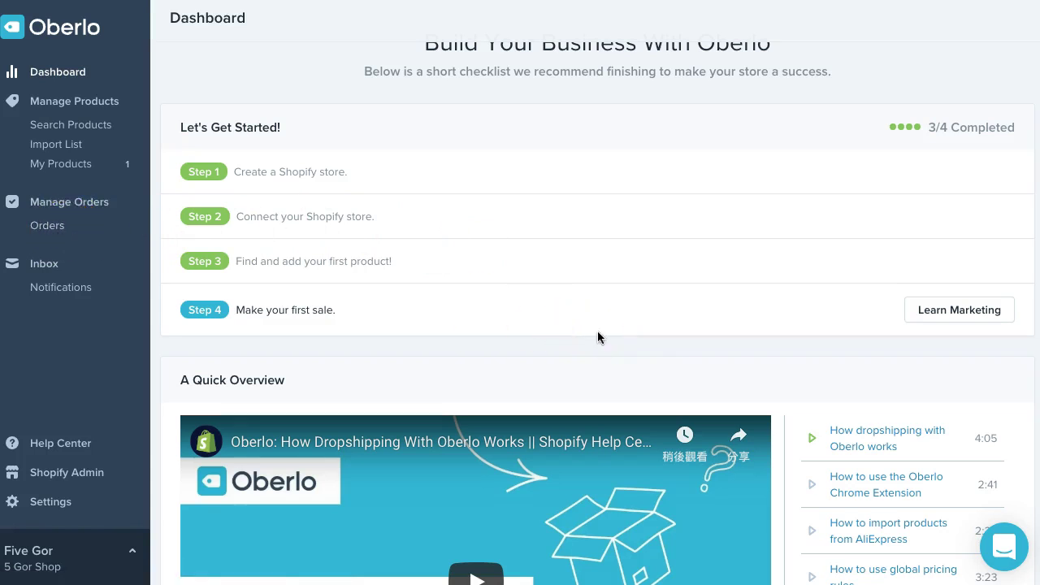
{"action": "scroll", "coordinate": [598, 333], "scroll_direction": "down", "scroll_amount": 3}
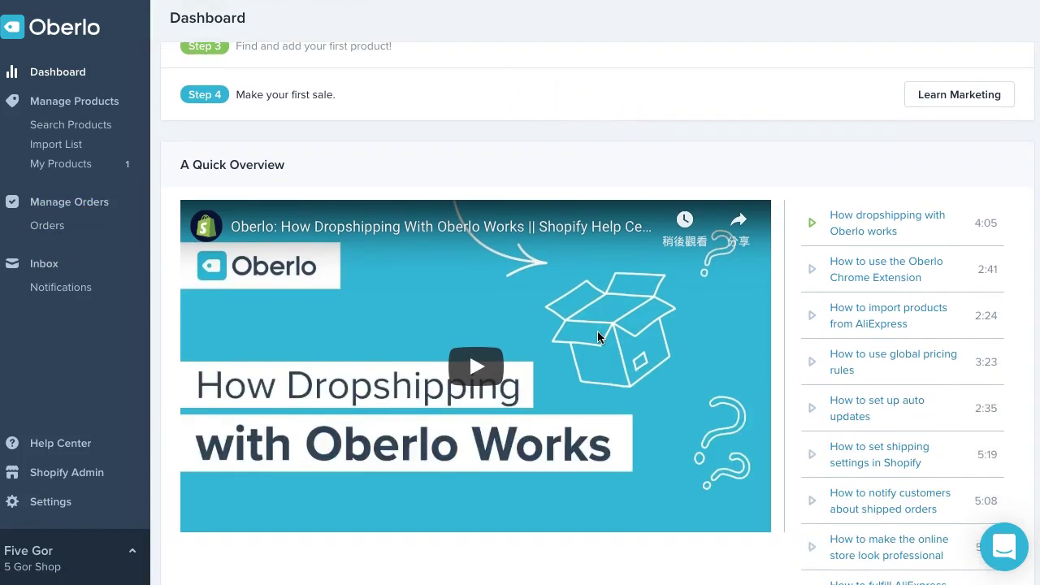
{"action": "scroll", "coordinate": [892, 346], "scroll_direction": "down", "scroll_amount": 1}
{"action": "scroll", "coordinate": [892, 345], "scroll_direction": "down", "scroll_amount": 1}
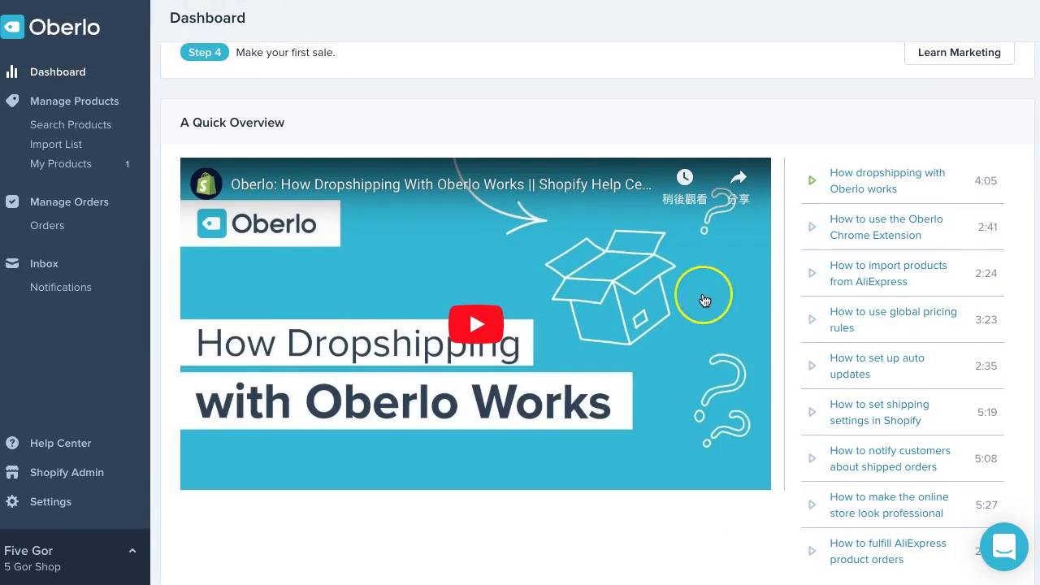
{"action": "scroll", "coordinate": [700, 307], "scroll_direction": "up", "scroll_amount": 2}
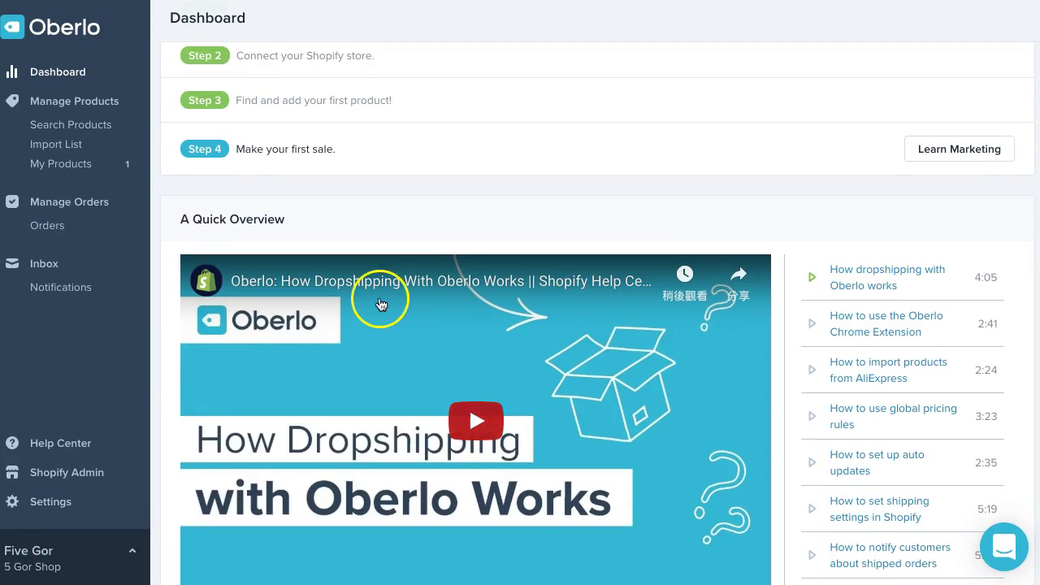
{"action": "left_click", "coordinate": [59, 165]}
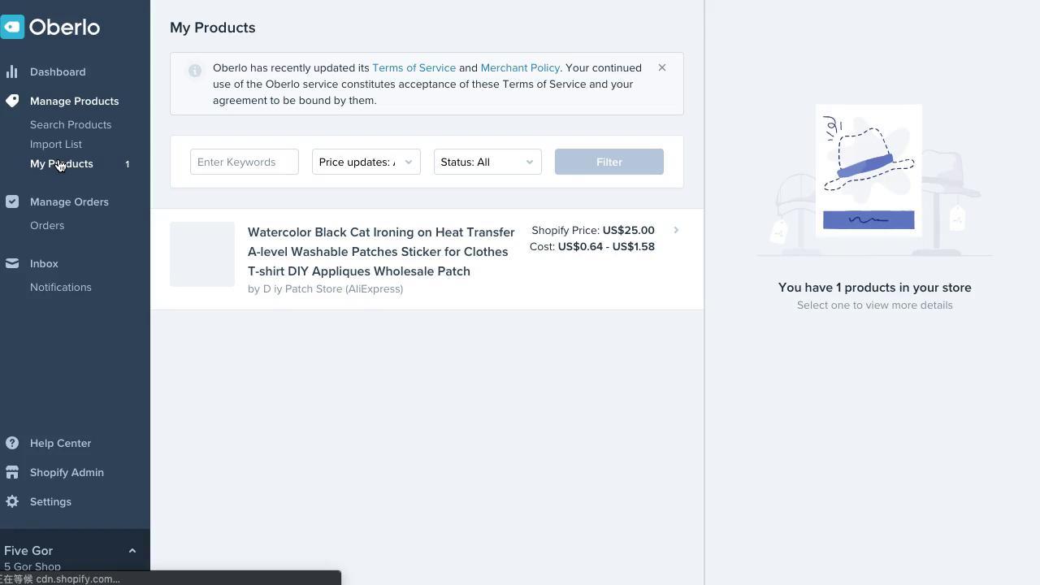
{"action": "left_click", "coordinate": [185, 244]}
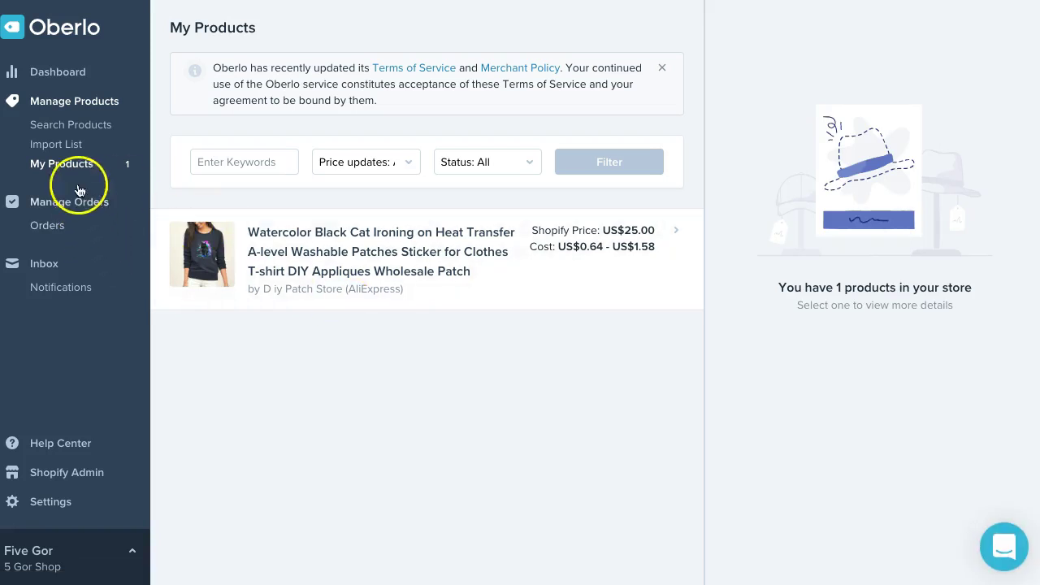
Browse the Jewelry & Accessories category in the product search and add the ZOSHI 2019 rhinestone bear key chain to the import list
{"action": "left_click", "coordinate": [71, 124]}
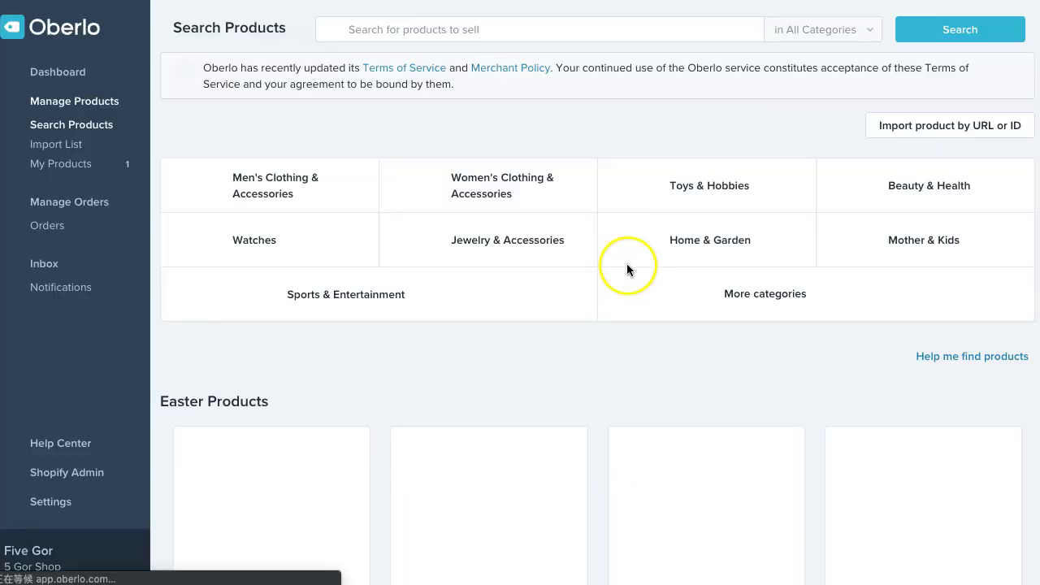
{"action": "left_click", "coordinate": [485, 244]}
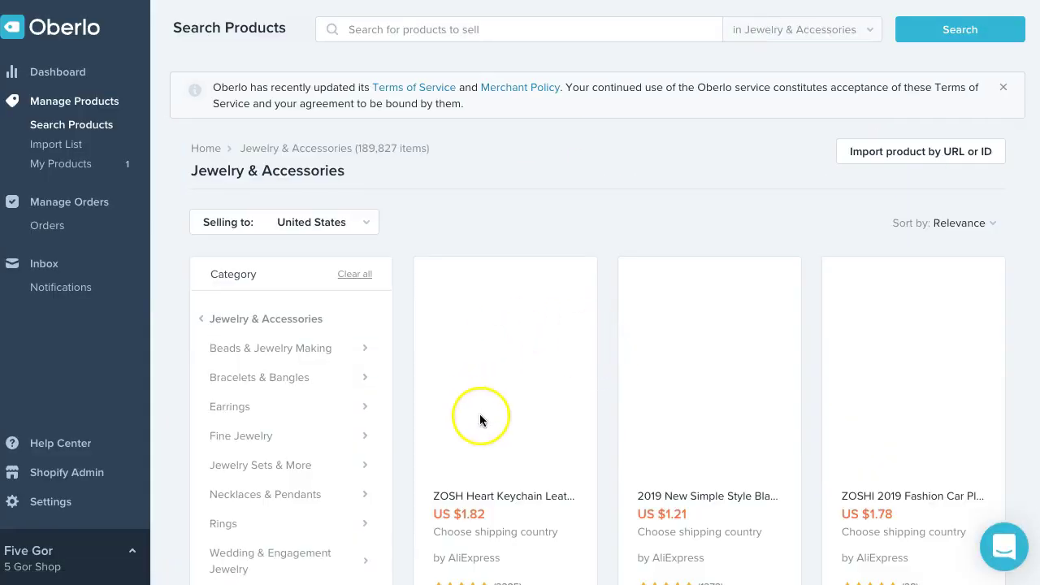
{"action": "scroll", "coordinate": [720, 428], "scroll_direction": "down", "scroll_amount": 3}
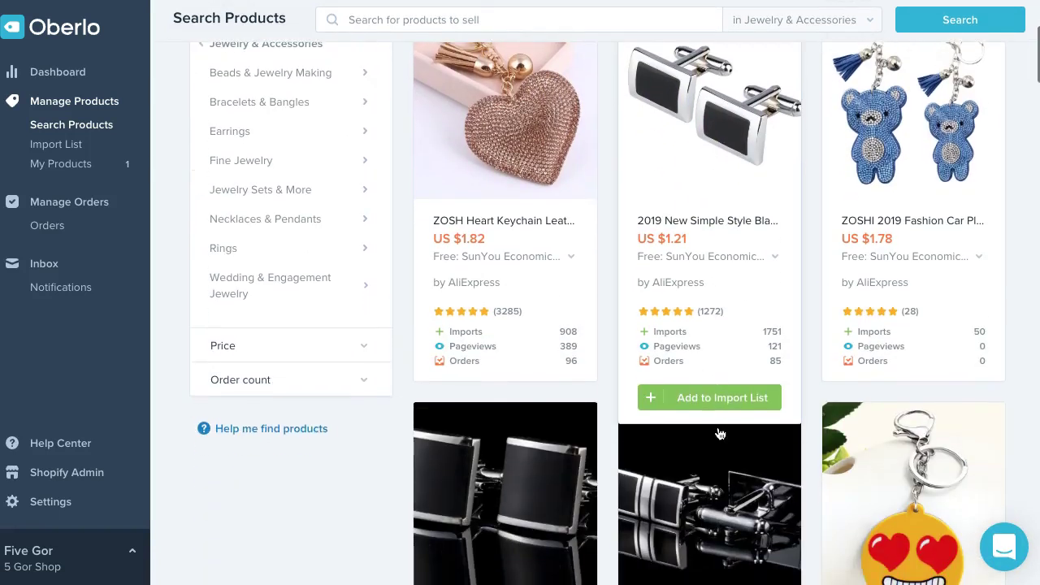
{"action": "left_click", "coordinate": [901, 119]}
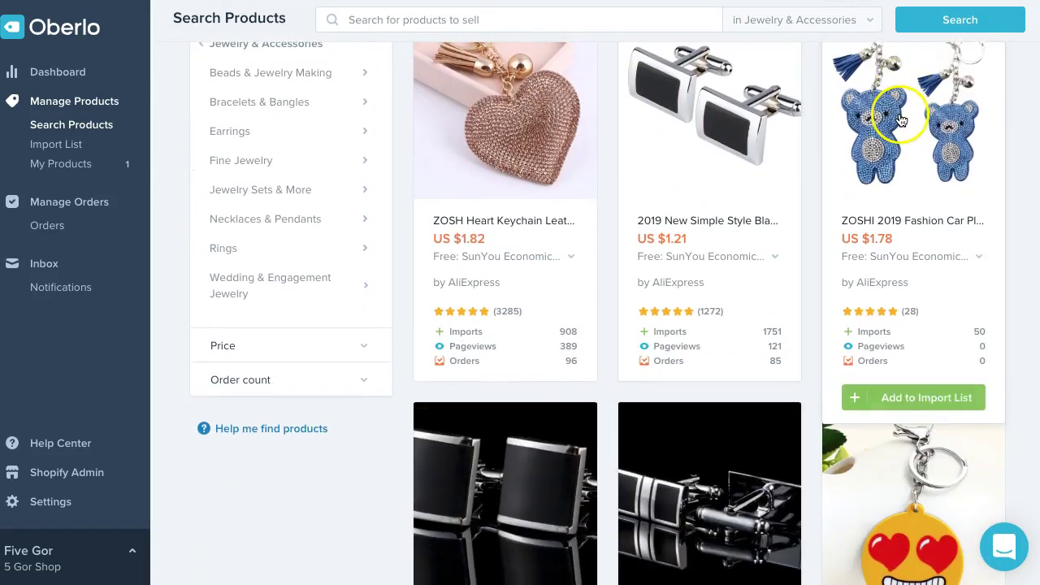
{"action": "left_click", "coordinate": [928, 398]}
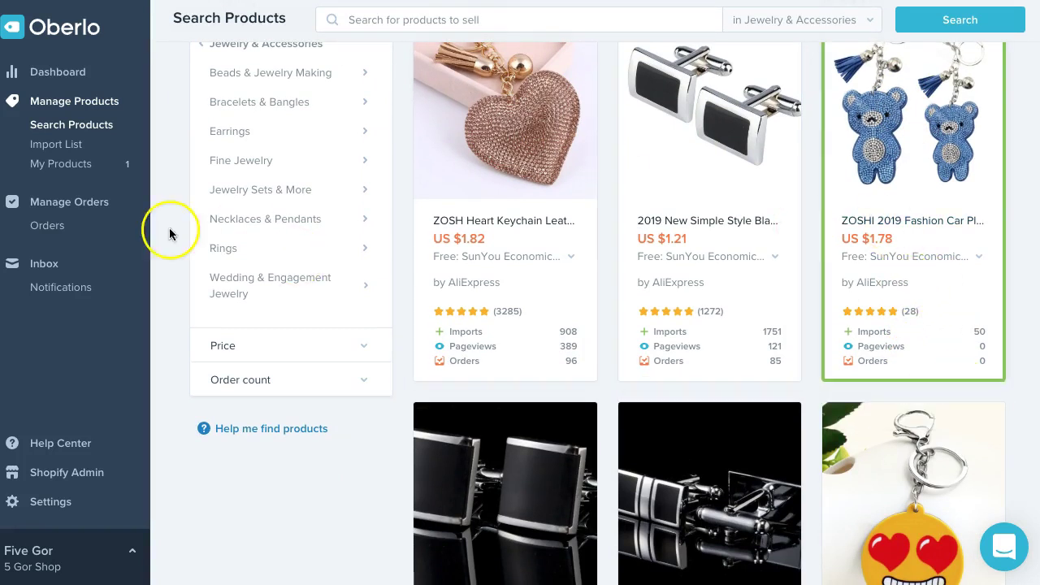
Open the import list and review the bear key chain's description, variants and images
{"action": "left_click", "coordinate": [55, 144]}
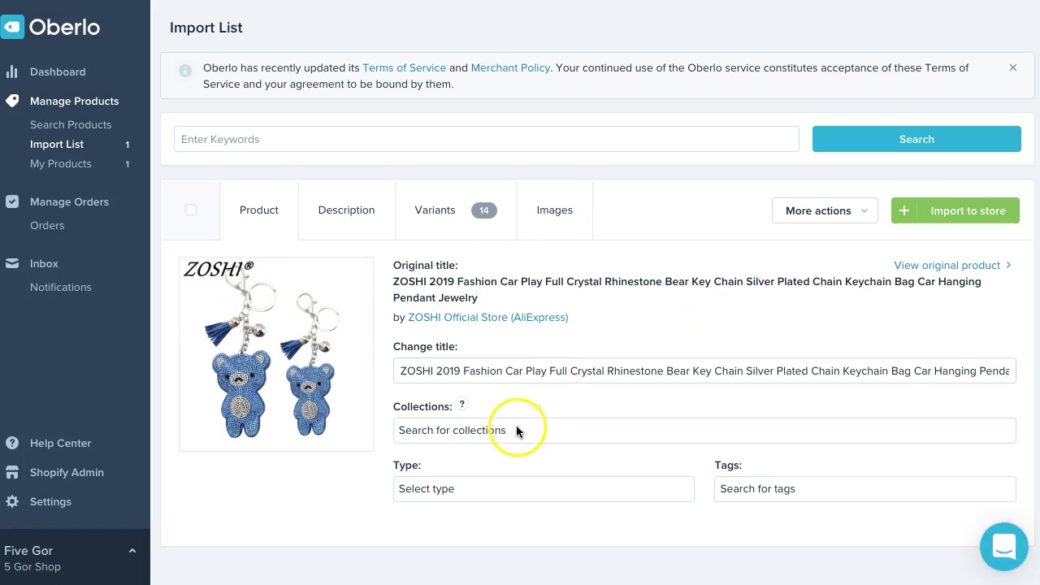
{"action": "left_click", "coordinate": [345, 212]}
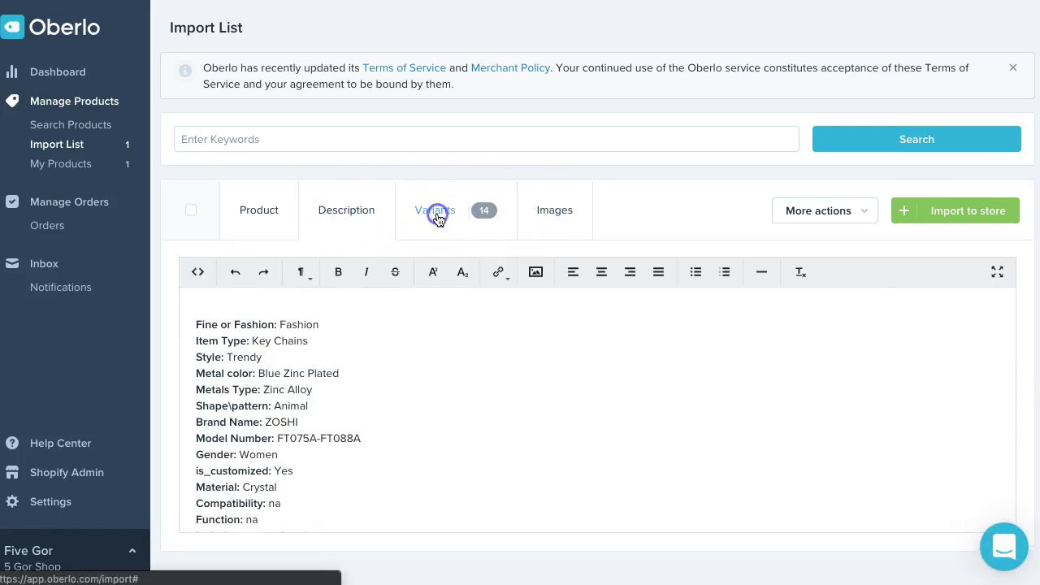
{"action": "left_click", "coordinate": [436, 213]}
{"action": "left_click", "coordinate": [555, 213]}
{"action": "scroll", "coordinate": [626, 431], "scroll_direction": "down", "scroll_amount": 1}
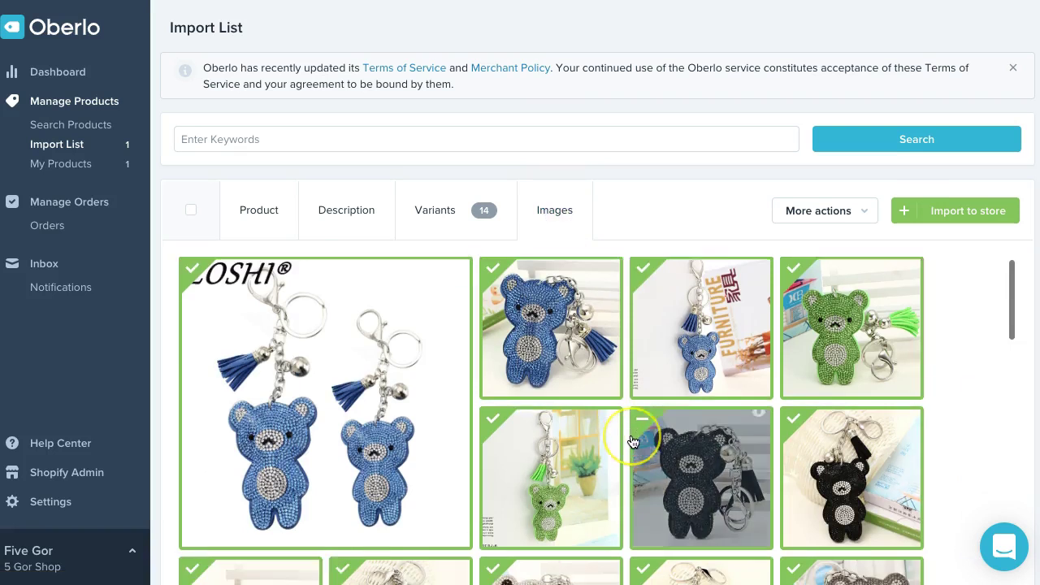
{"action": "scroll", "coordinate": [633, 441], "scroll_direction": "up", "scroll_amount": 1}
Exclude the large first image with the ZOSHI logo from the bear key chain's import and check the remaining images
{"action": "left_click", "coordinate": [238, 289]}
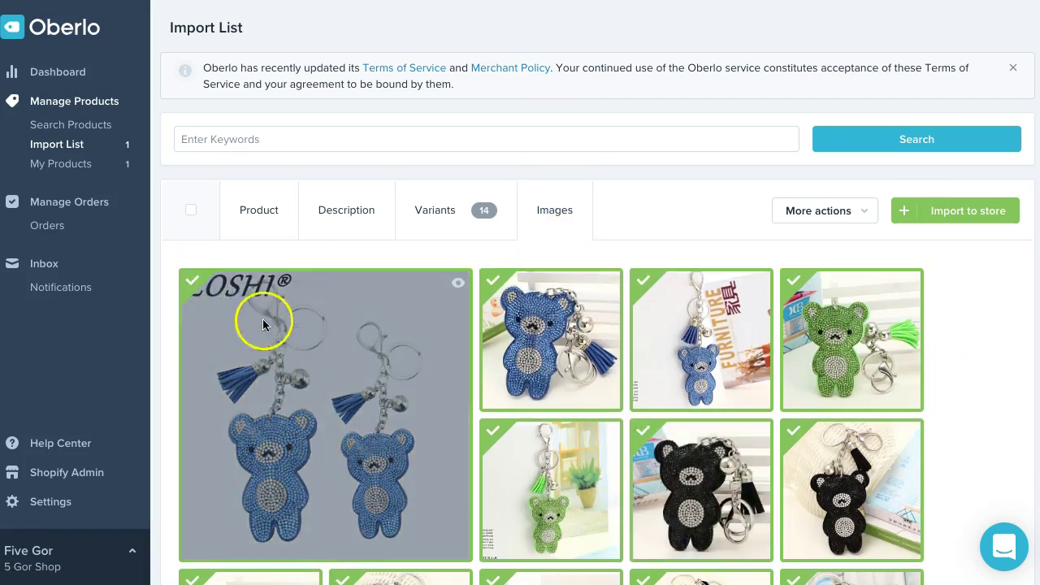
{"action": "left_click", "coordinate": [181, 292]}
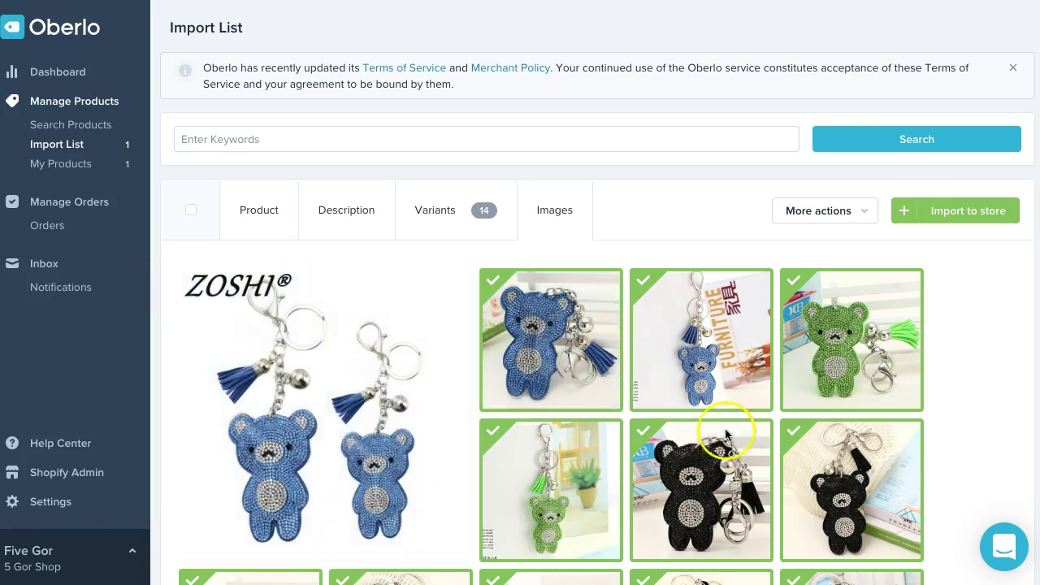
{"action": "scroll", "coordinate": [640, 351], "scroll_direction": "down", "scroll_amount": 6}
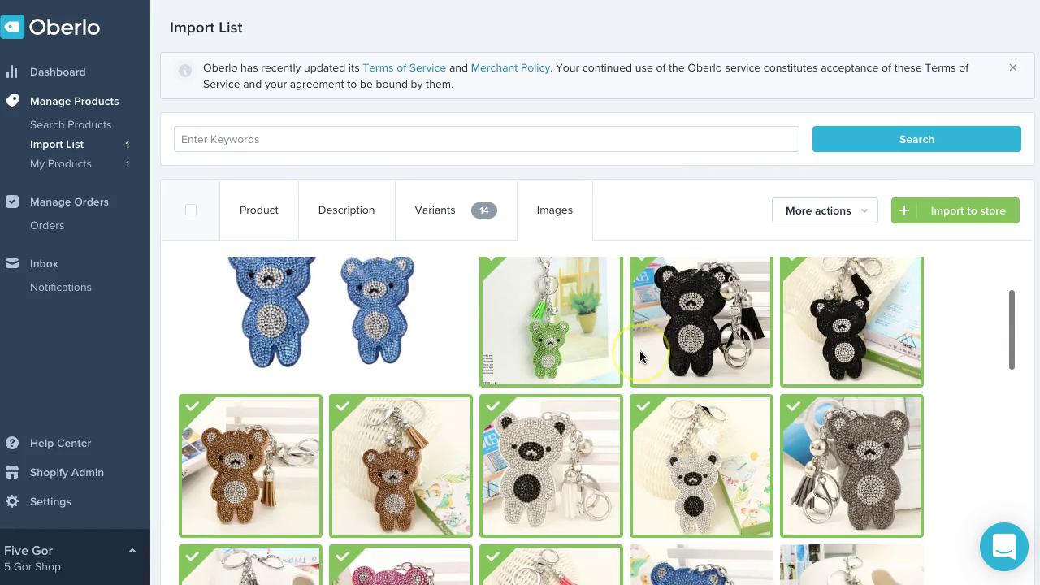
{"action": "scroll", "coordinate": [639, 356], "scroll_direction": "down", "scroll_amount": 4}
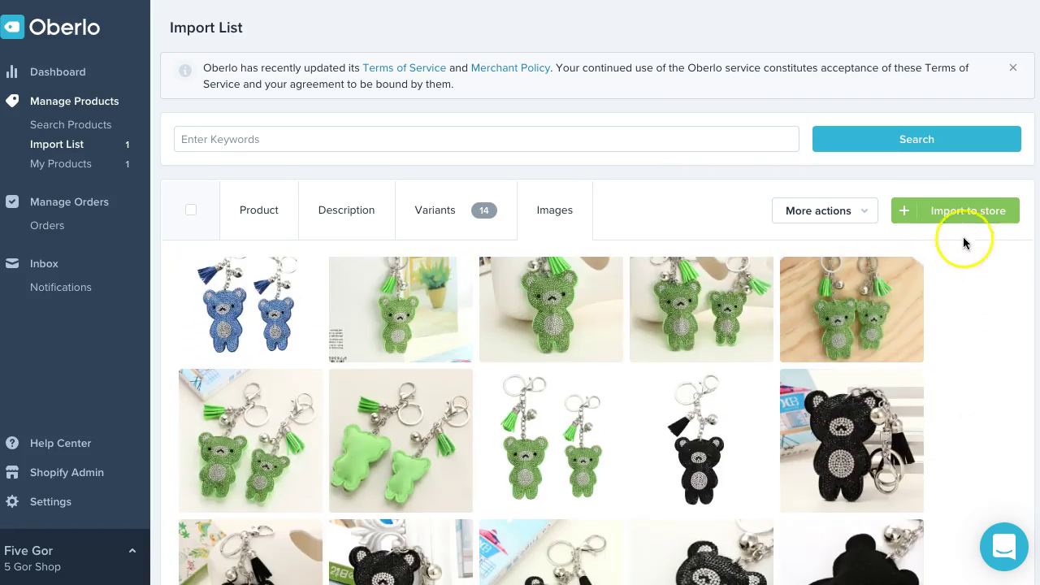
Import the ZOSHI bear key chain into the store and open the list of products already in the store
{"action": "left_click", "coordinate": [969, 213]}
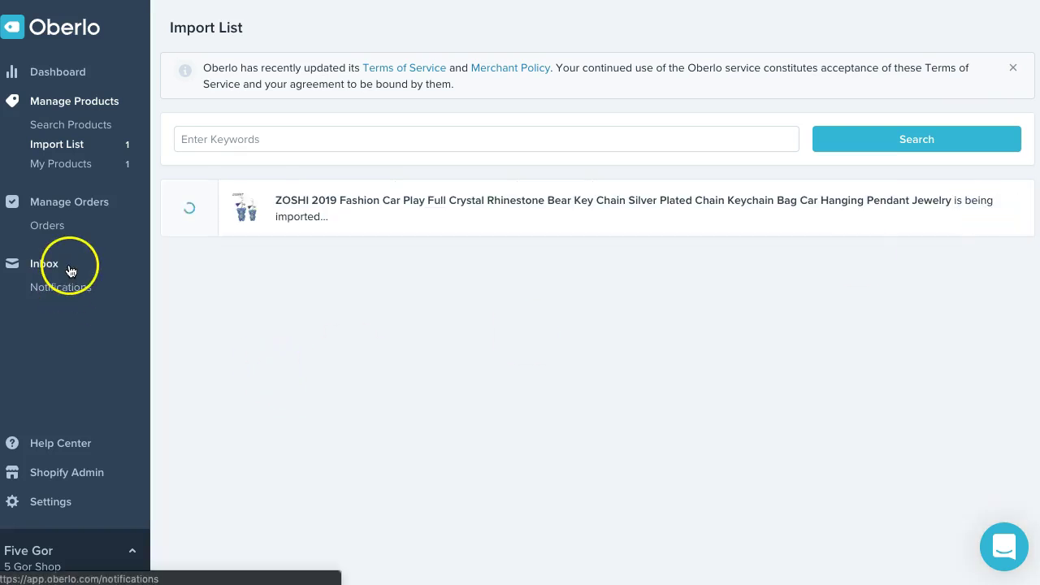
{"action": "left_click", "coordinate": [65, 167]}
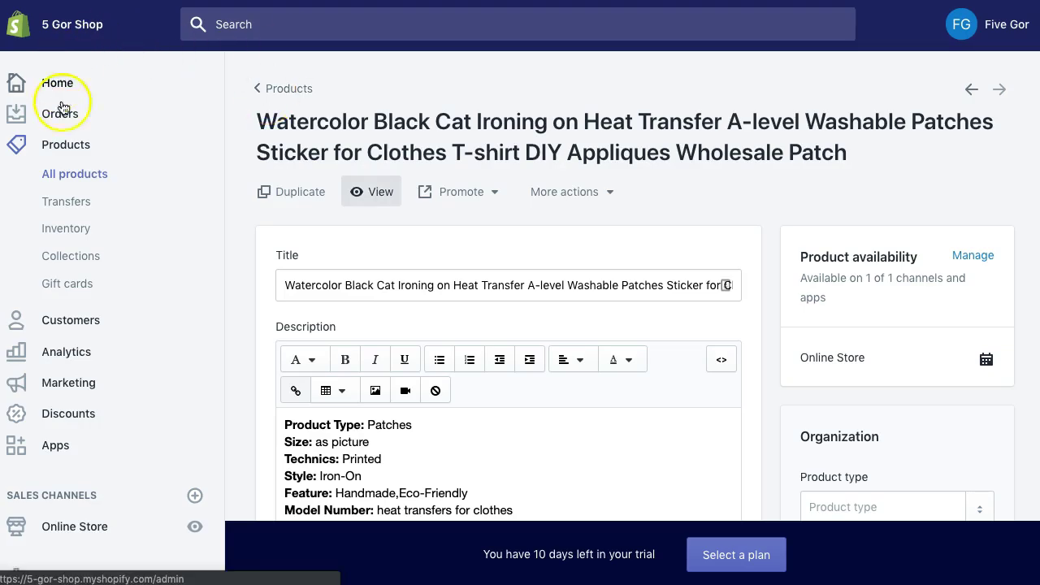
Switch to the Shopify admin and open the imported ZOSHI bear key chain from the full product list
{"action": "left_click", "coordinate": [76, 174]}
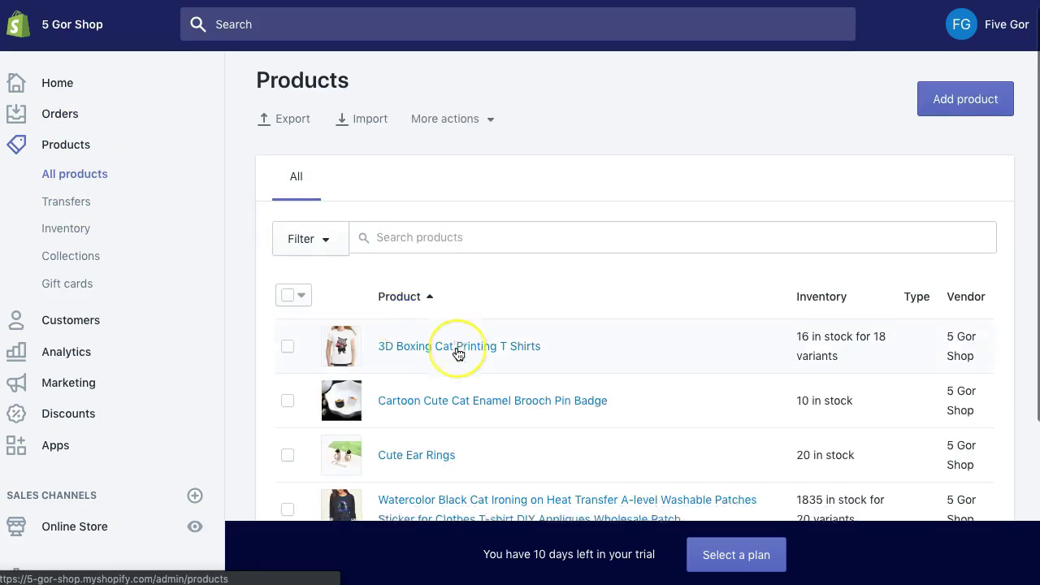
{"action": "scroll", "coordinate": [458, 351], "scroll_direction": "down", "scroll_amount": 2}
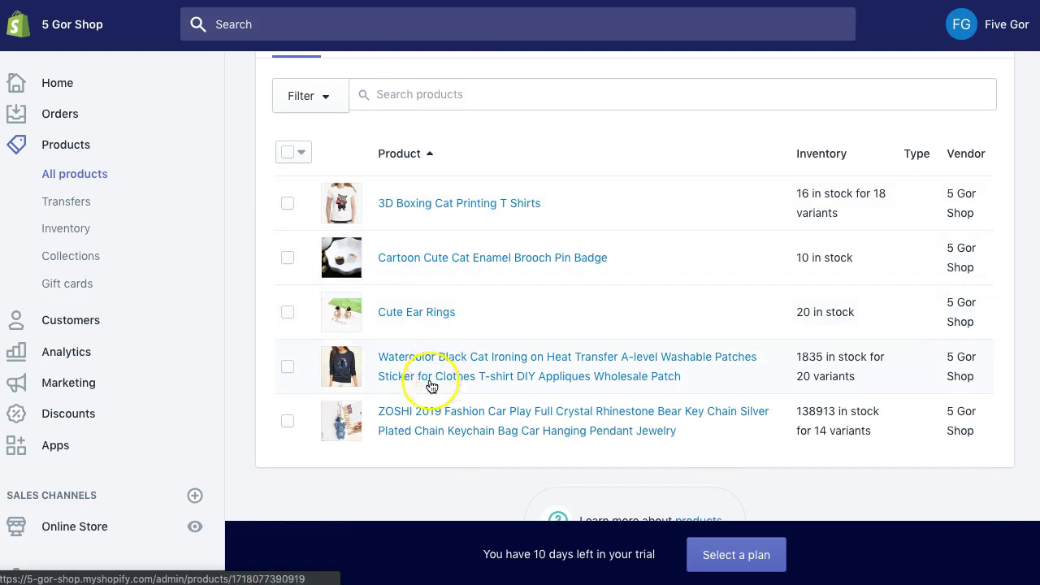
{"action": "left_click", "coordinate": [431, 416]}
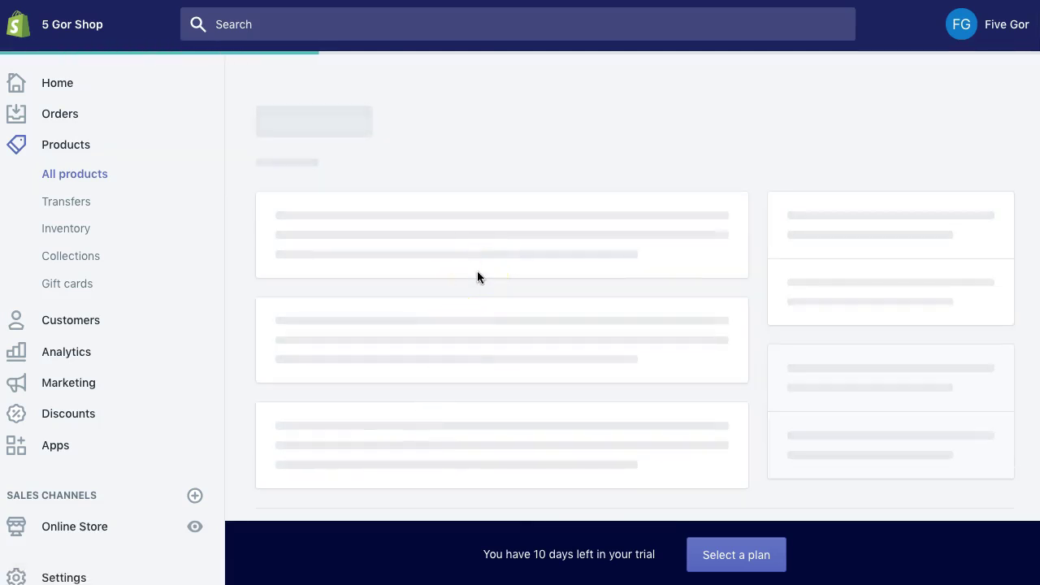
{"action": "left_click", "coordinate": [512, 212]}
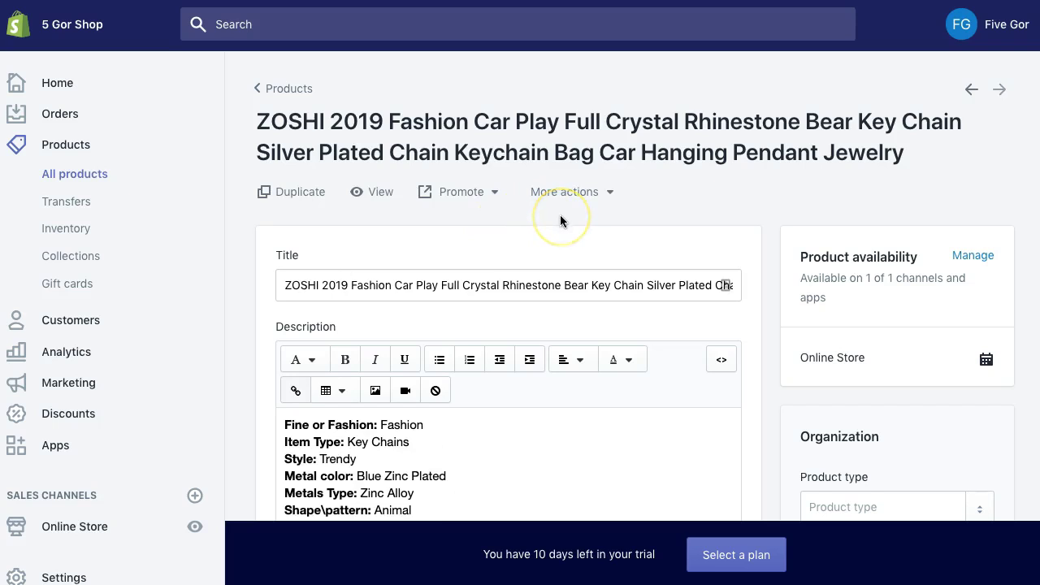
View the bear key chain's product page in the online store and check its images, price and color options
{"action": "left_click", "coordinate": [382, 197]}
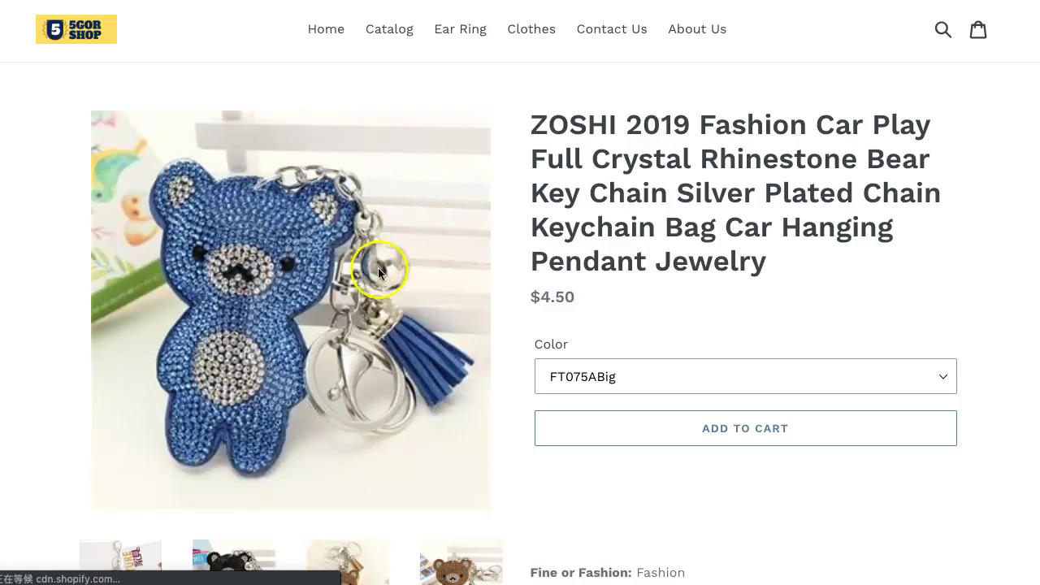
{"action": "scroll", "coordinate": [366, 276], "scroll_direction": "down", "scroll_amount": 1}
{"action": "scroll", "coordinate": [356, 291], "scroll_direction": "down", "scroll_amount": 1}
{"action": "scroll", "coordinate": [356, 291], "scroll_direction": "up", "scroll_amount": 2}
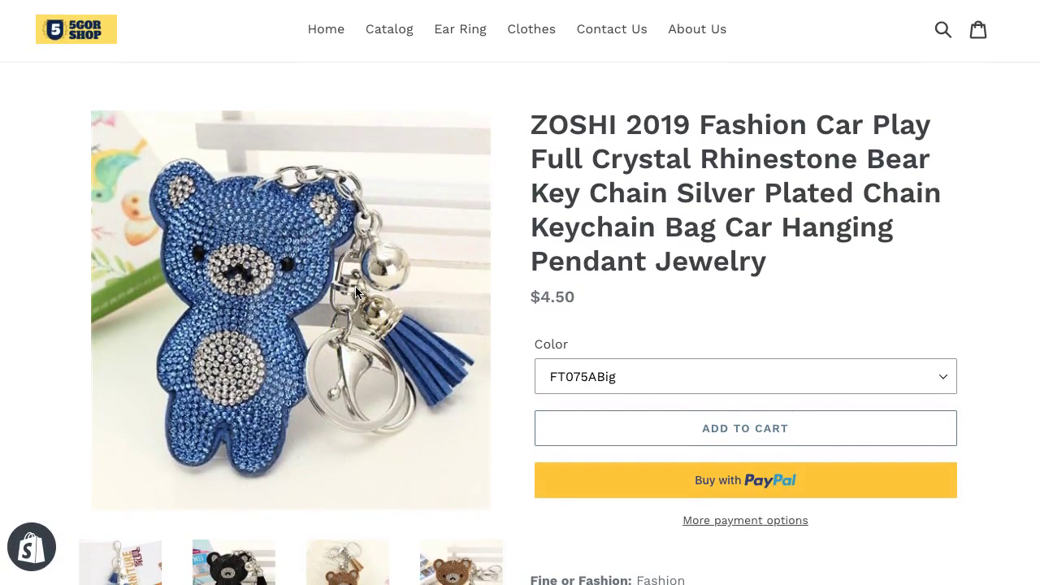
{"action": "left_click", "coordinate": [318, 280]}
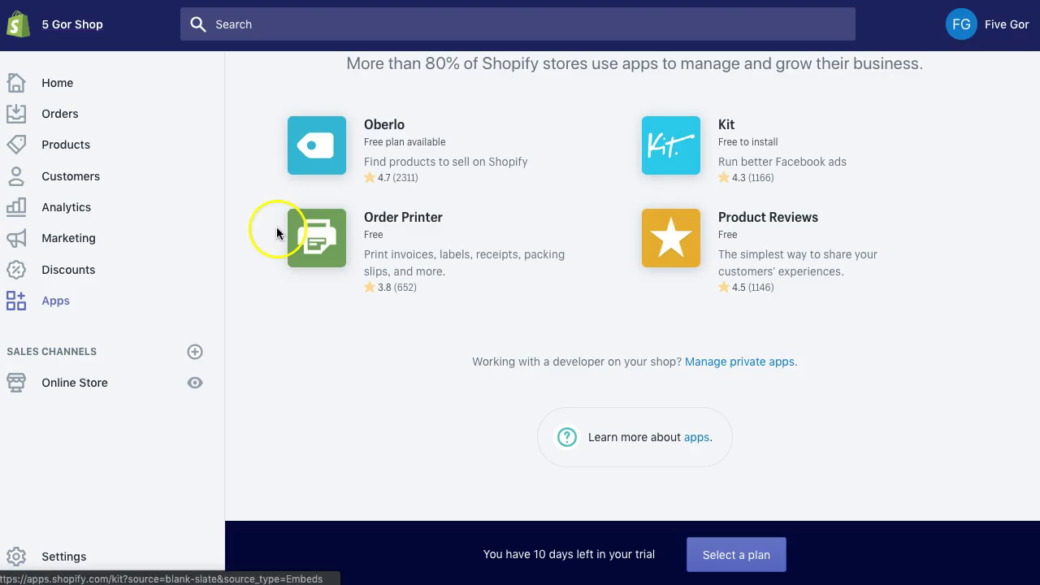
Return to the Shopify admin's home page, view the online store and look through its front page down to the image-with-text section
{"action": "scroll", "coordinate": [243, 171], "scroll_direction": "up", "scroll_amount": 2}
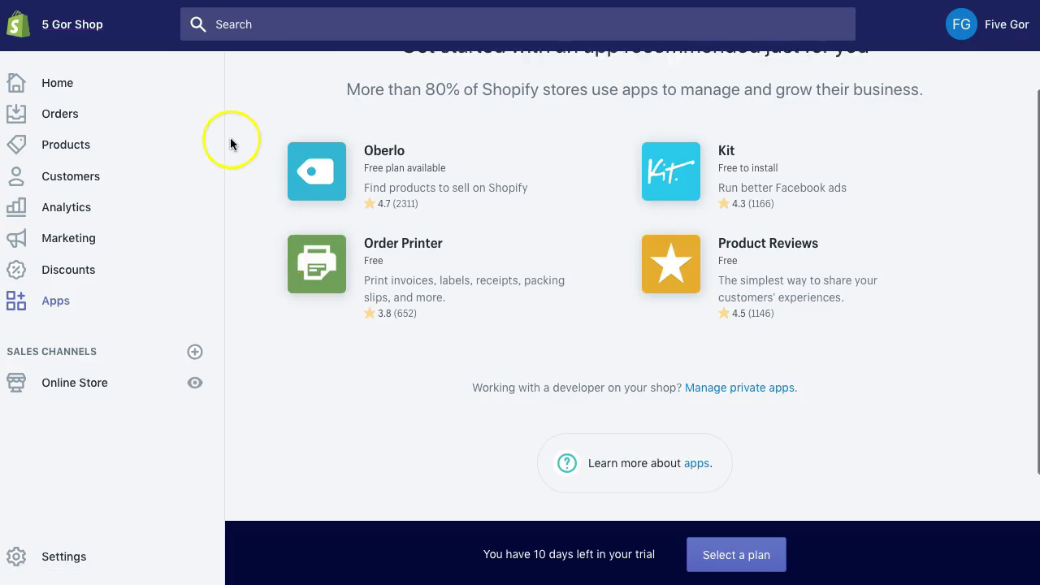
{"action": "left_click", "coordinate": [58, 85]}
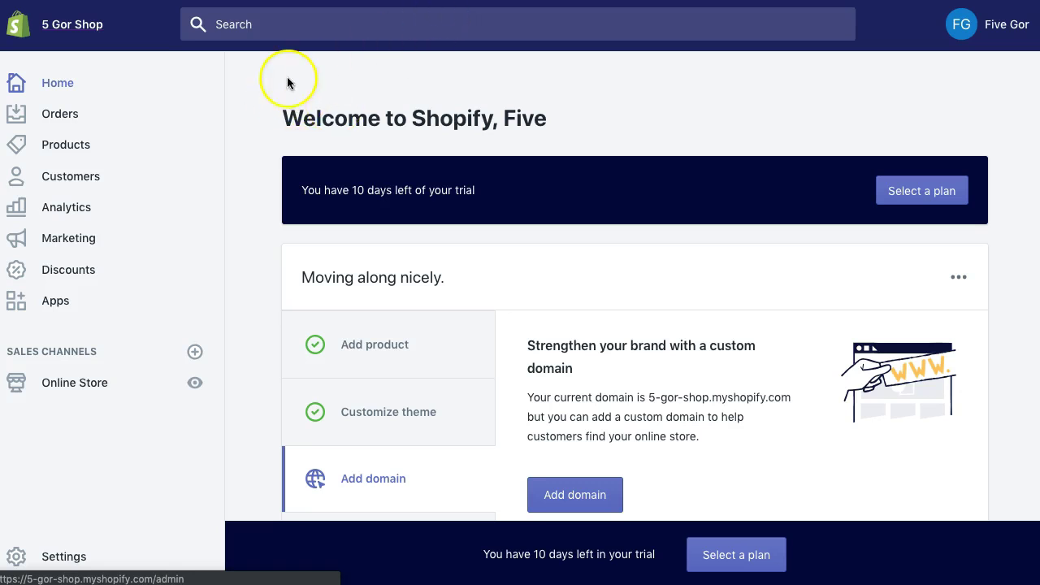
{"action": "left_click", "coordinate": [195, 383]}
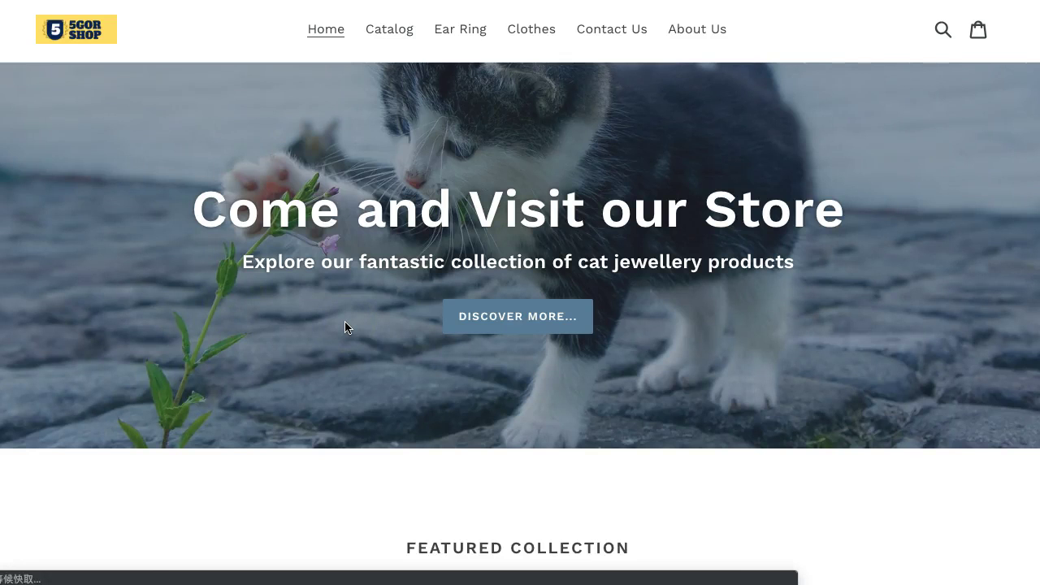
{"action": "scroll", "coordinate": [346, 328], "scroll_direction": "down", "scroll_amount": 5}
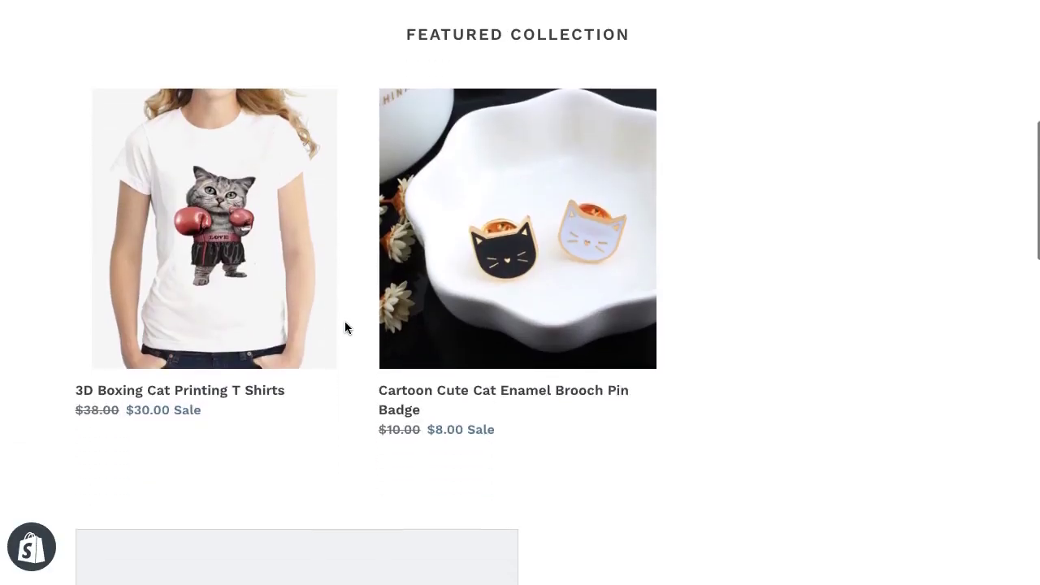
{"action": "scroll", "coordinate": [345, 327], "scroll_direction": "down", "scroll_amount": 3}
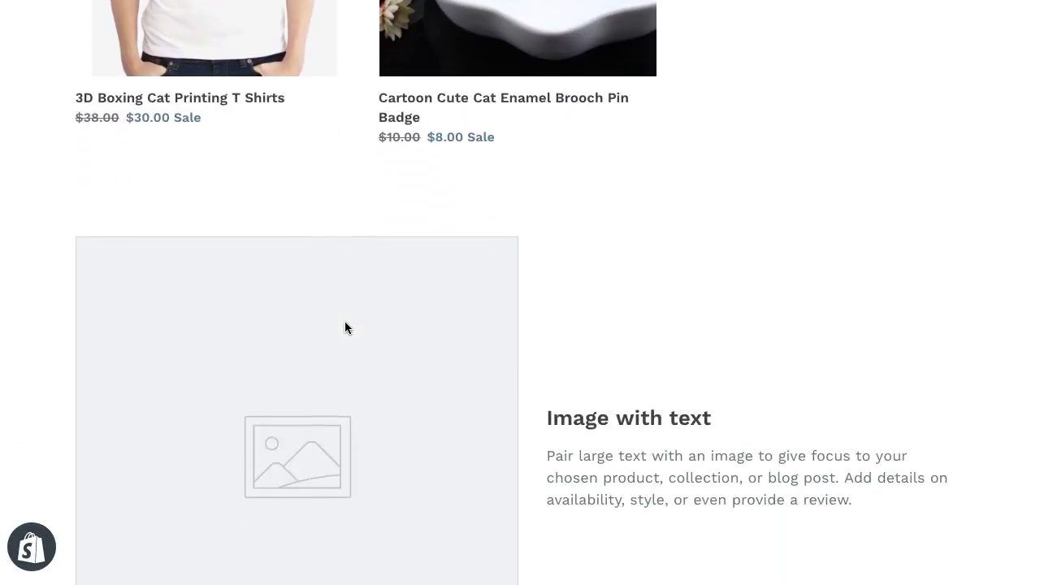